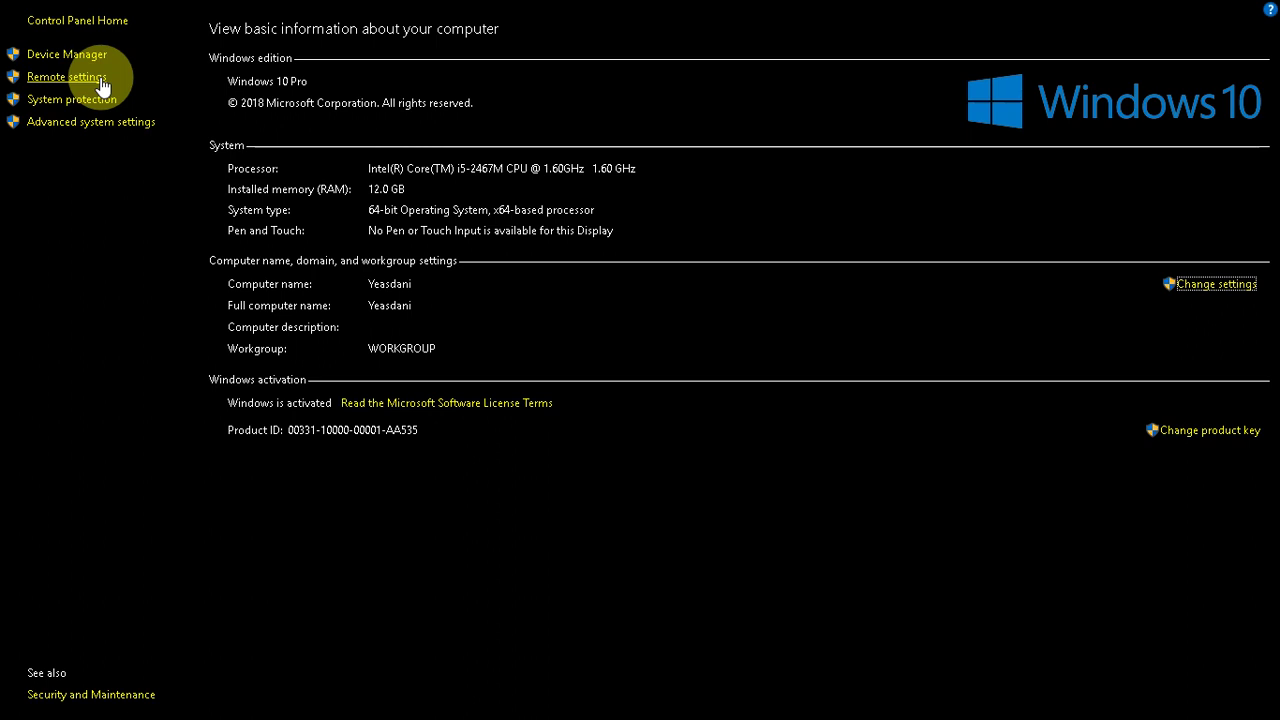
Step: Close the System information window and open This PC from the desktop
key(alt+F4)
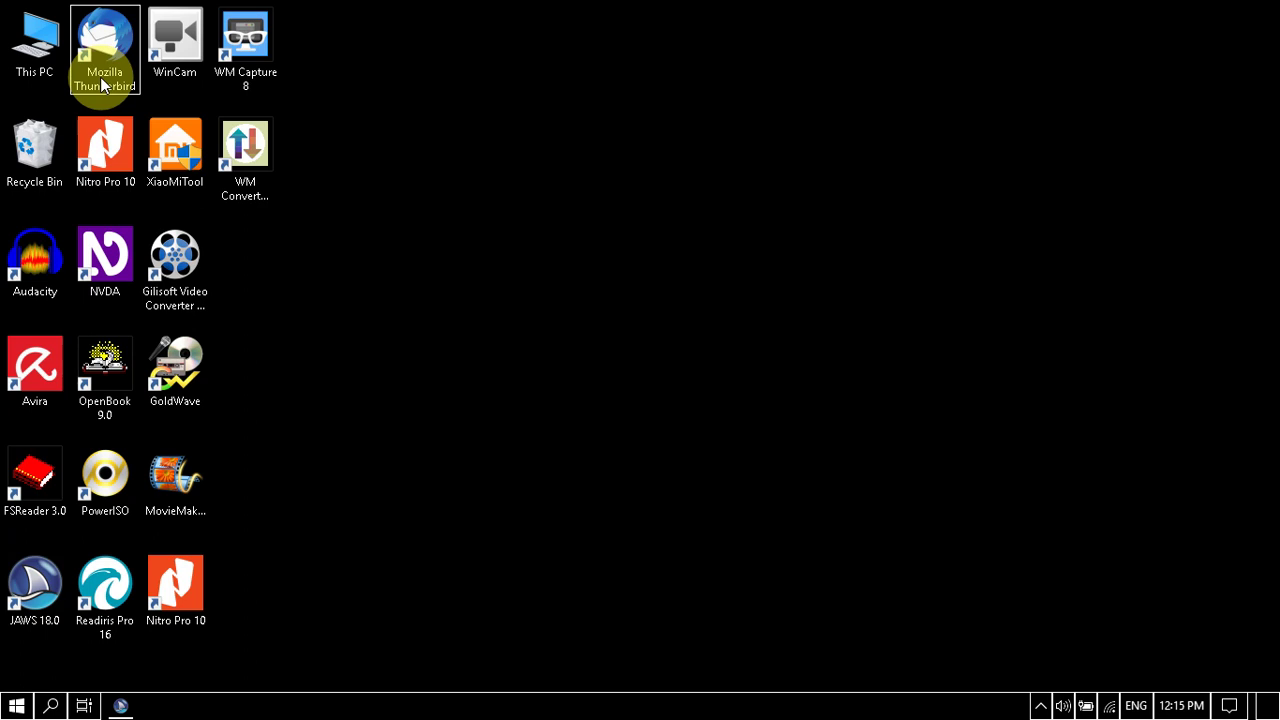
key(Left)
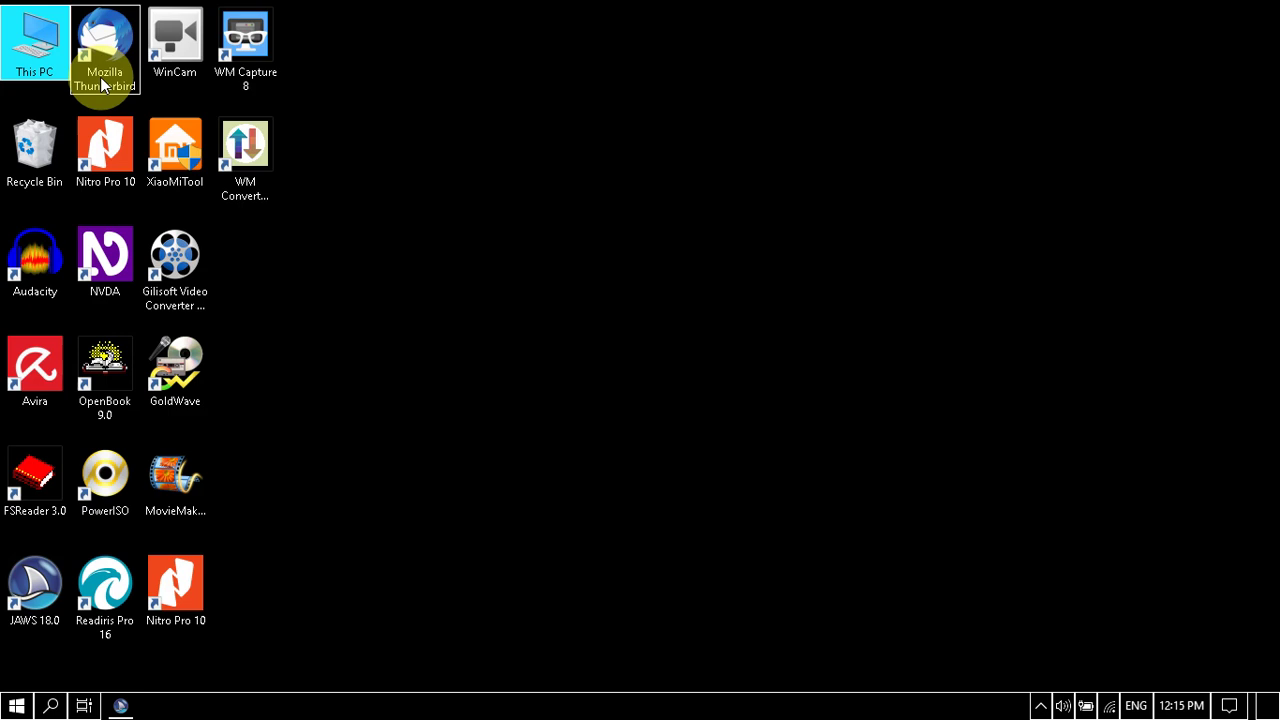
key(Down)
key(Up)
key(ctrl+space)
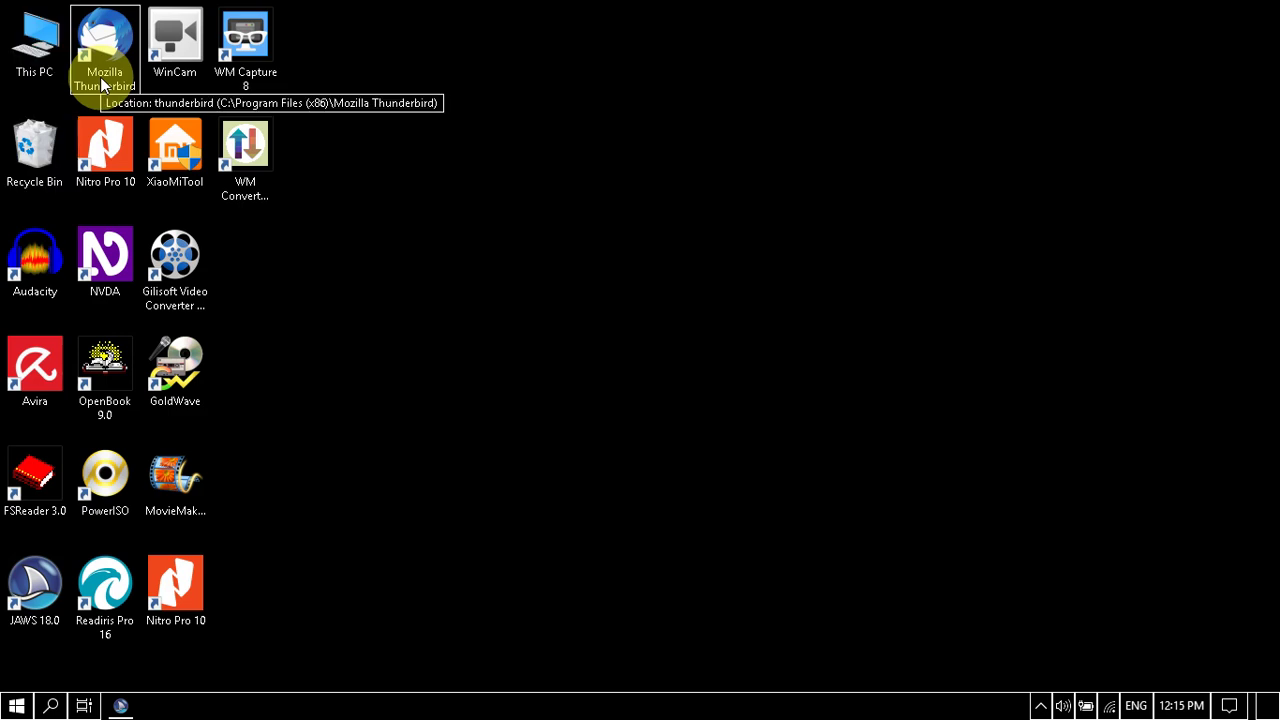
key(Return)
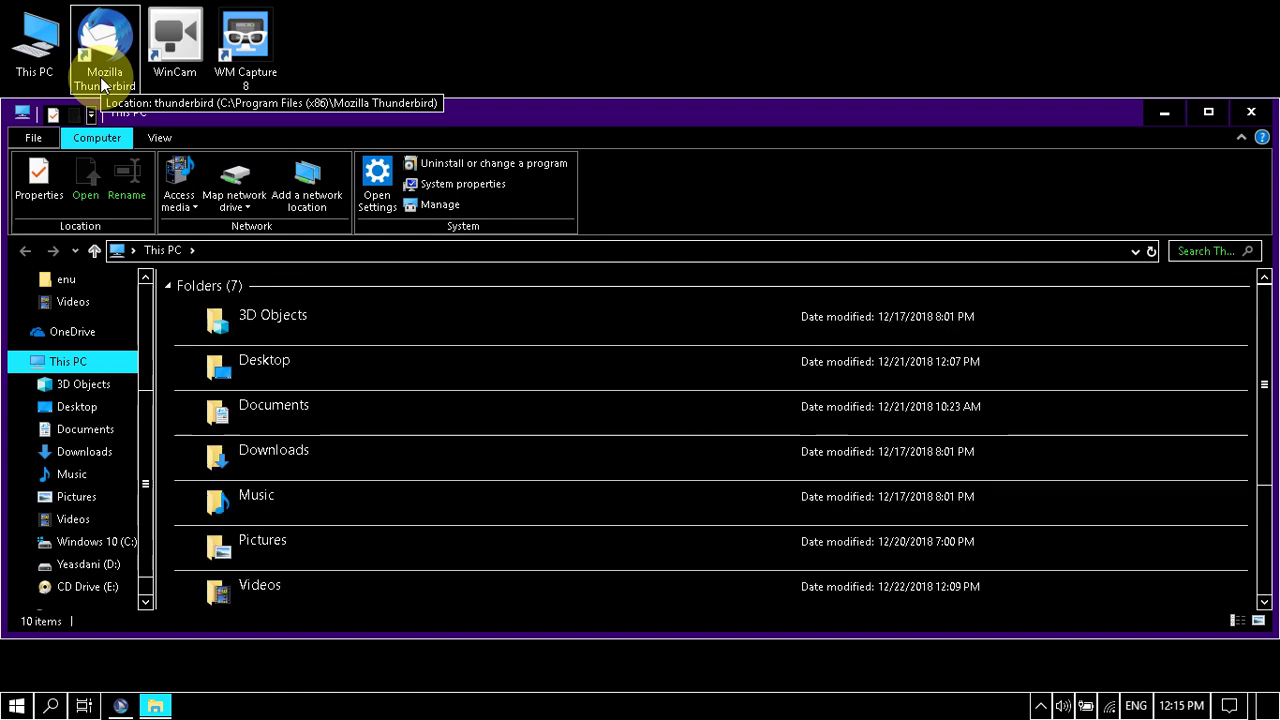
Step: Examine the capacity and free space of the entries under Devices and drives in This PC
key(Down)
key(Down)
key(Down)
key(Down)
key(Down)
key(Down)
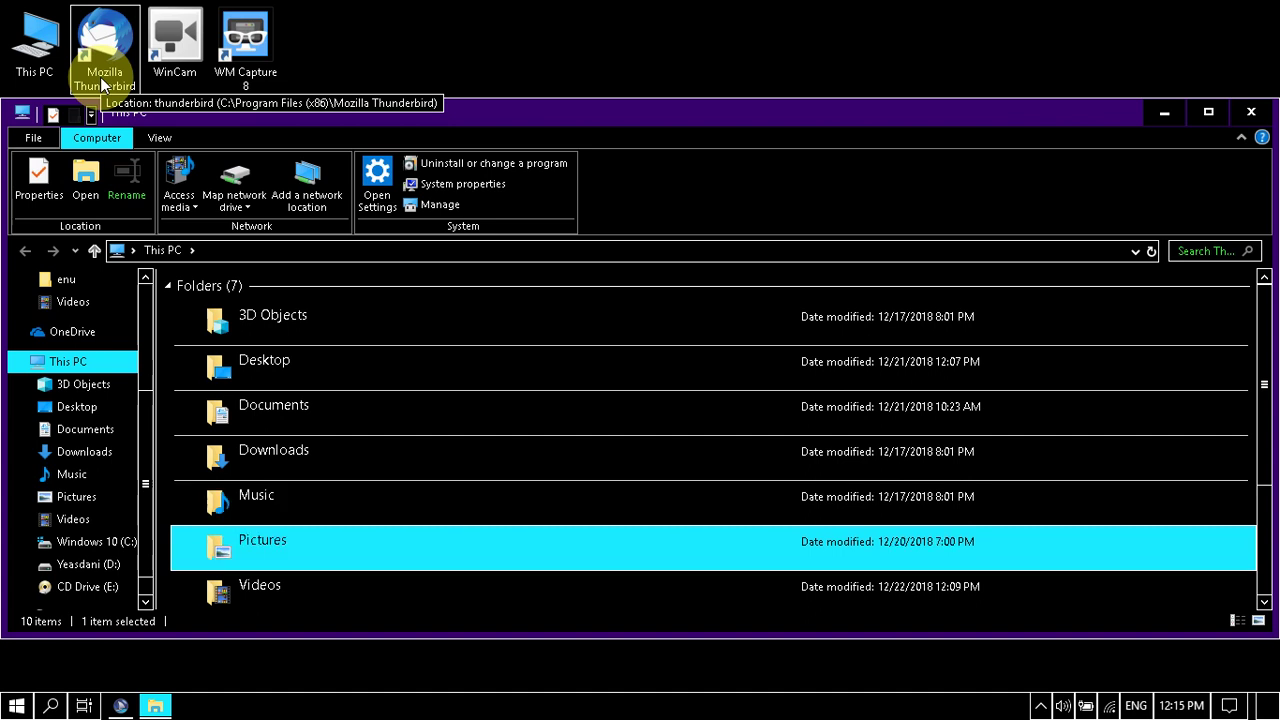
key(Down)
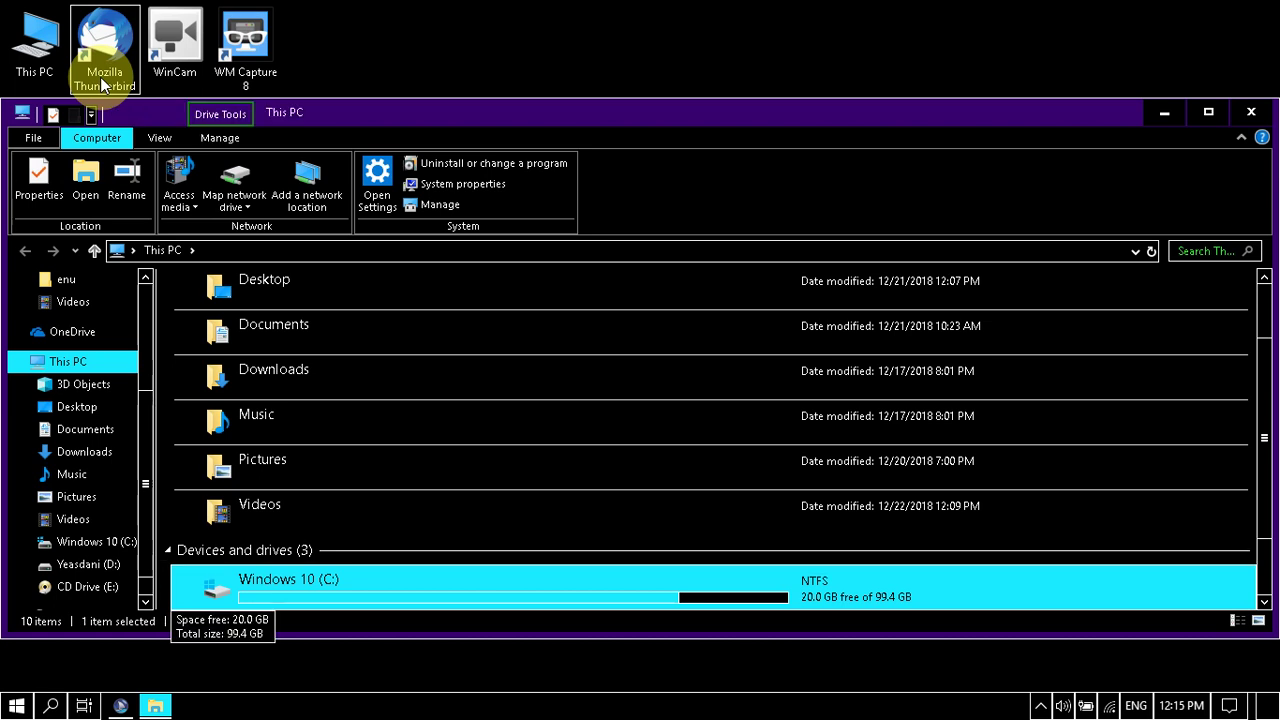
key(Down)
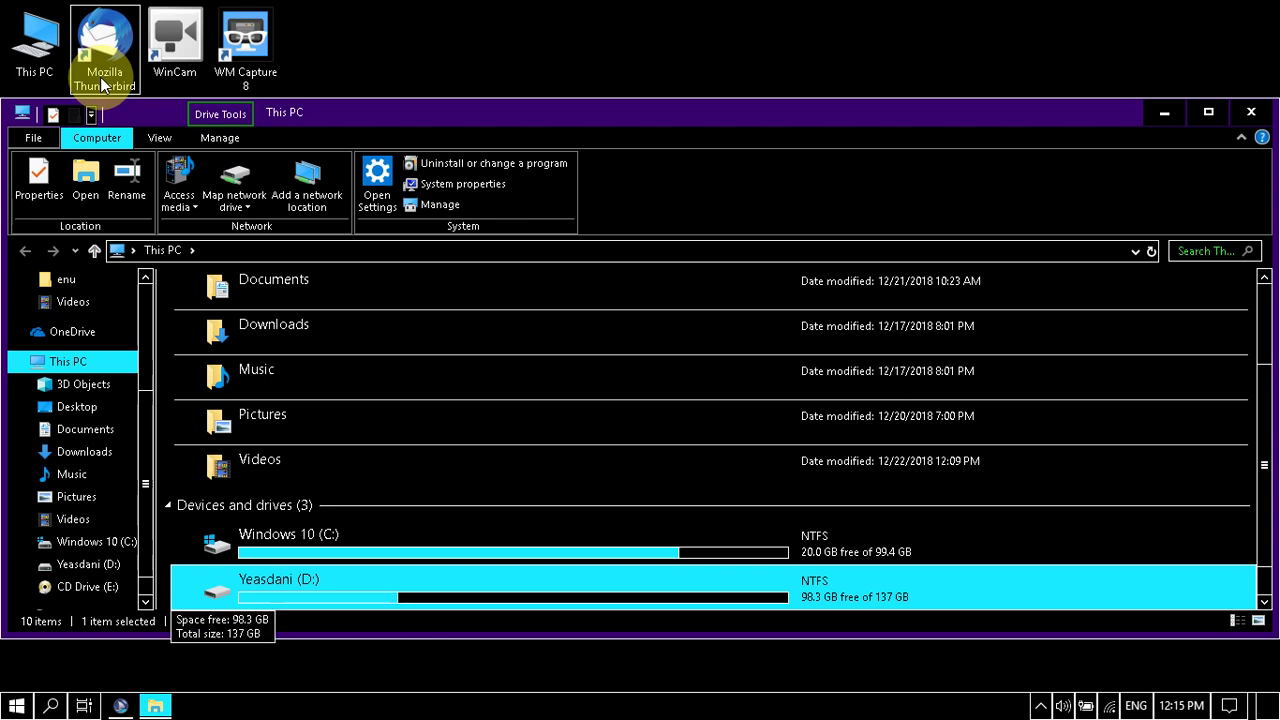
key(Down)
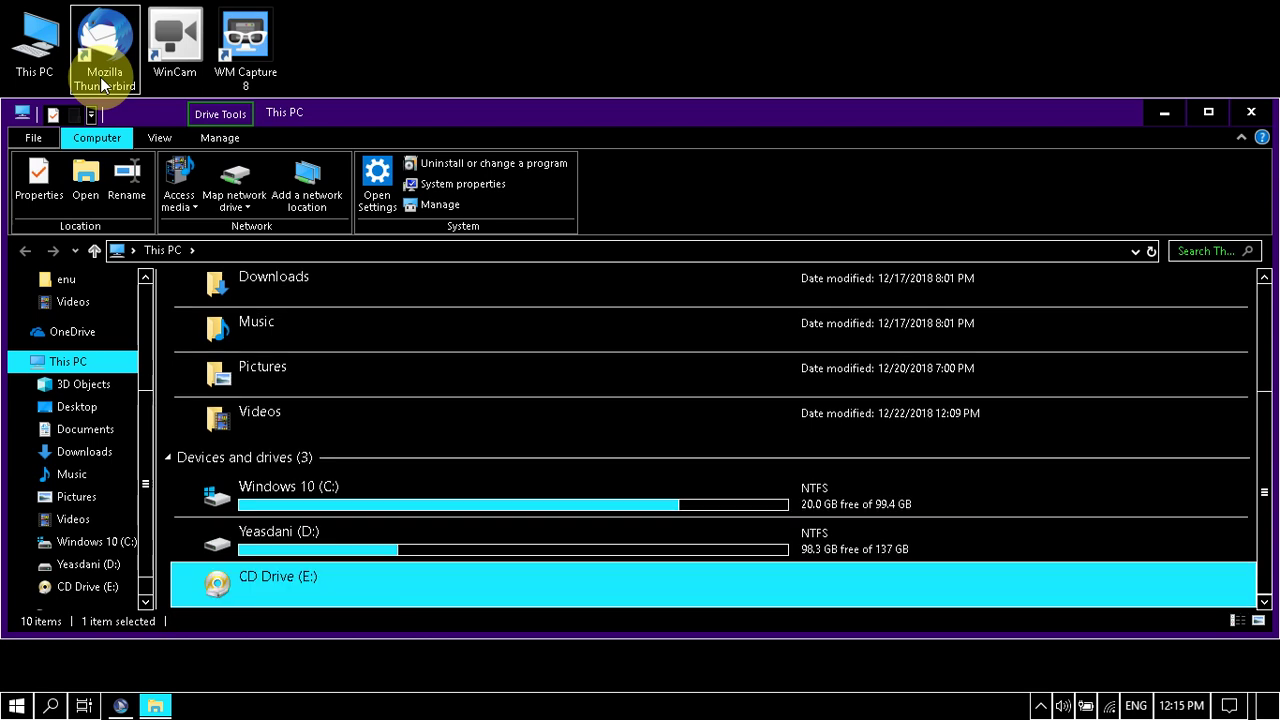
key(Up)
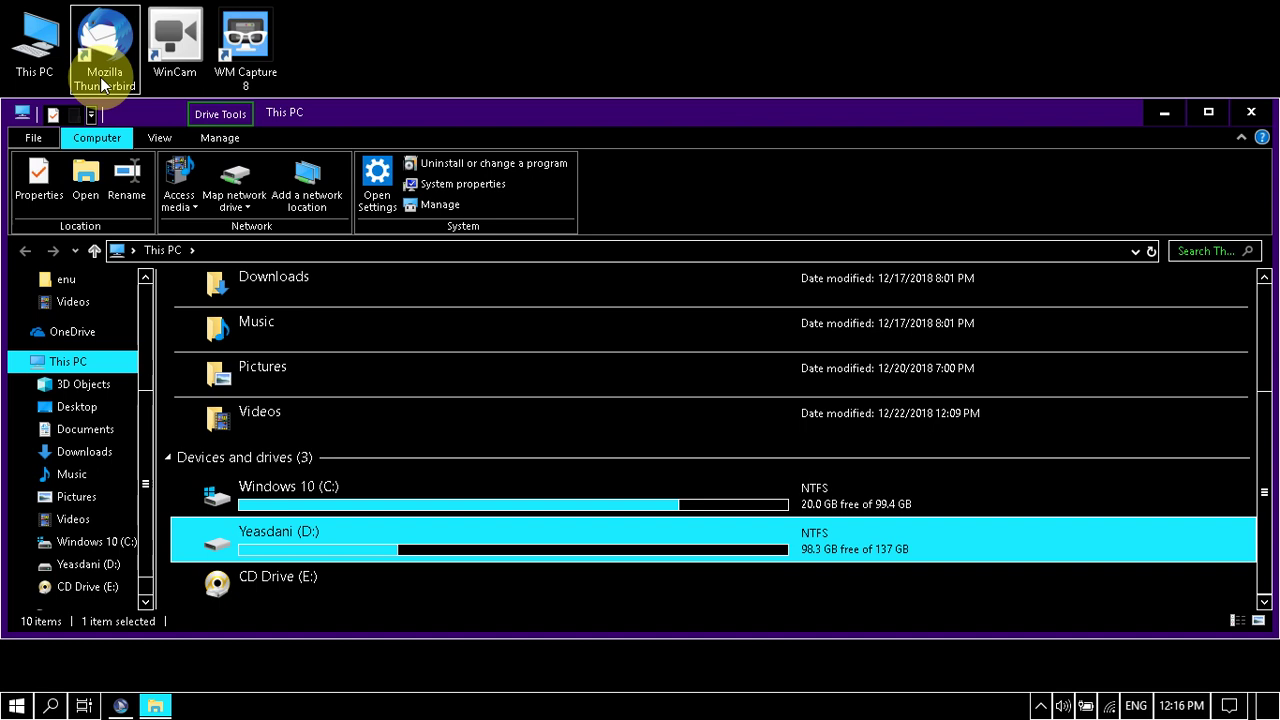
key(Up)
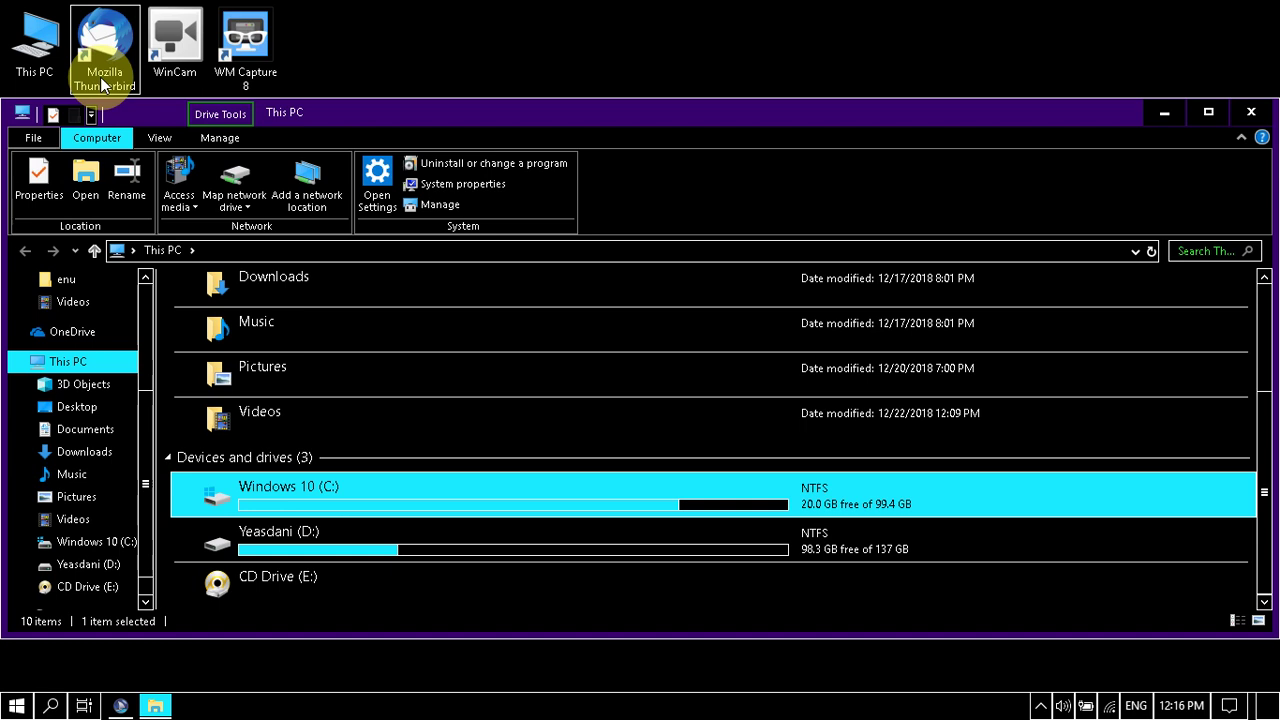
Step: Open the properties of the Windows 10 (C:) drive and review its general information
key(Up)
key(Down)
key(alt+Return)
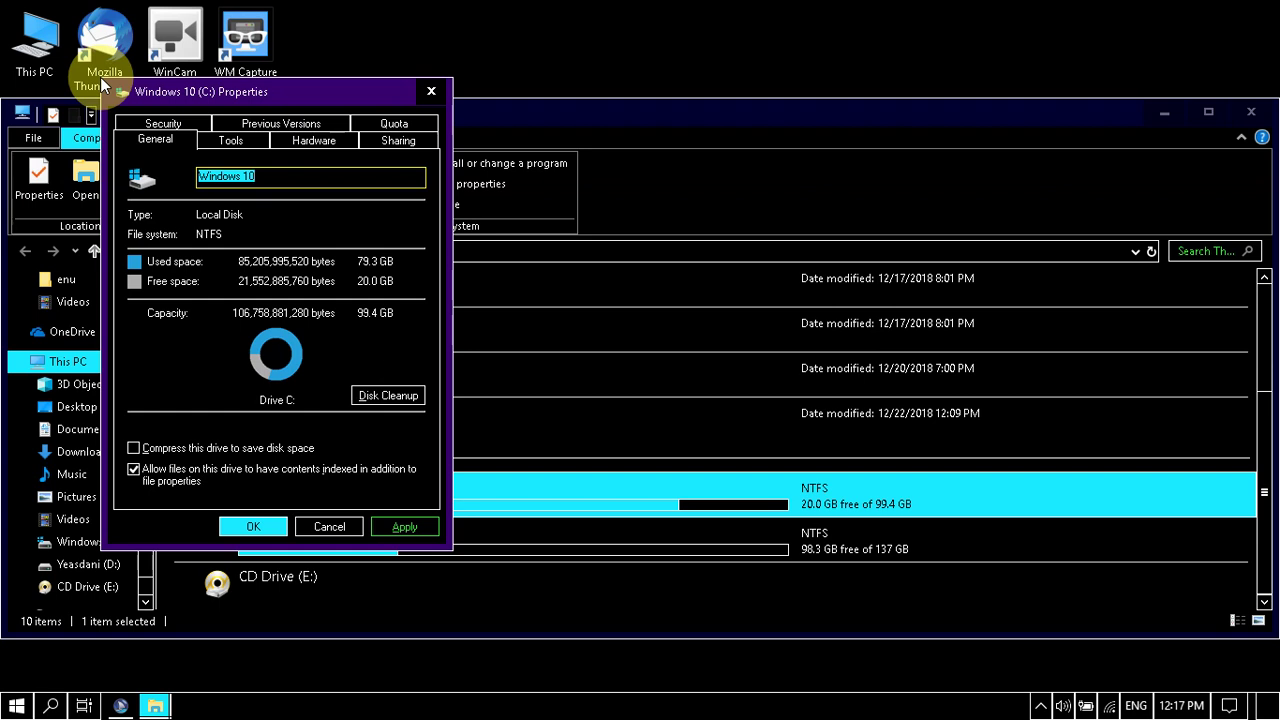
key(Tab)
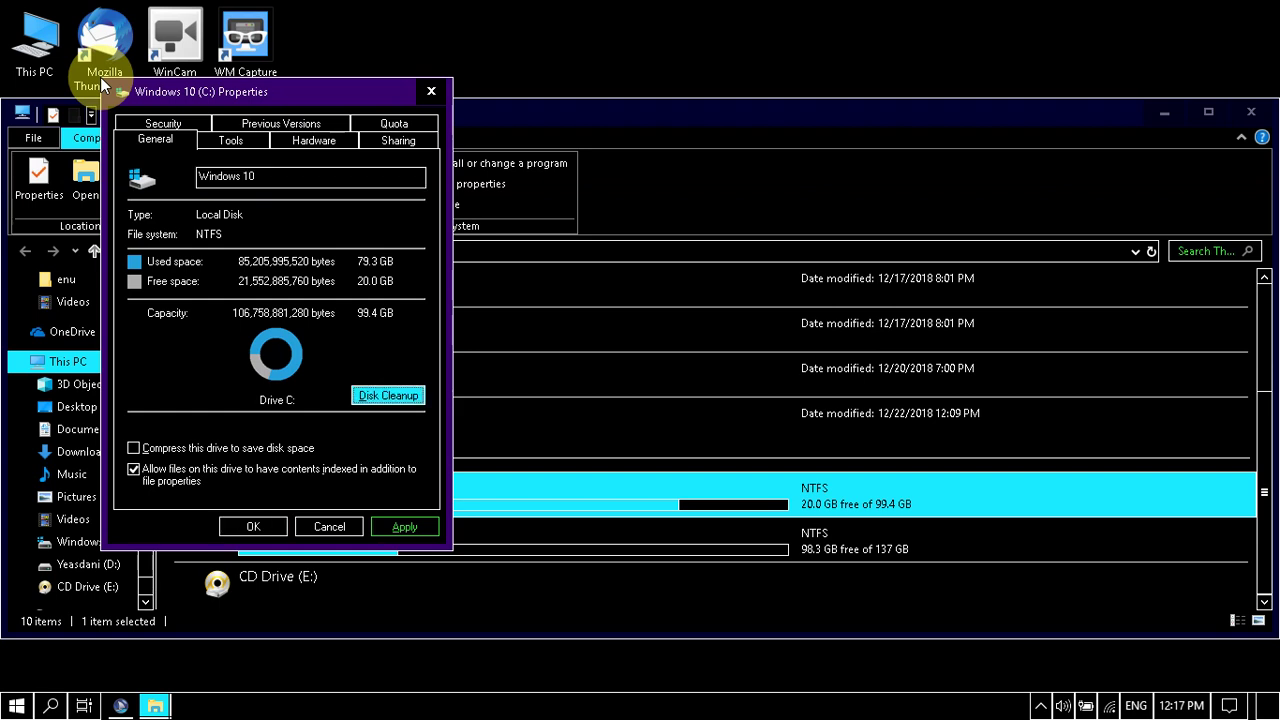
key(shift+Tab)
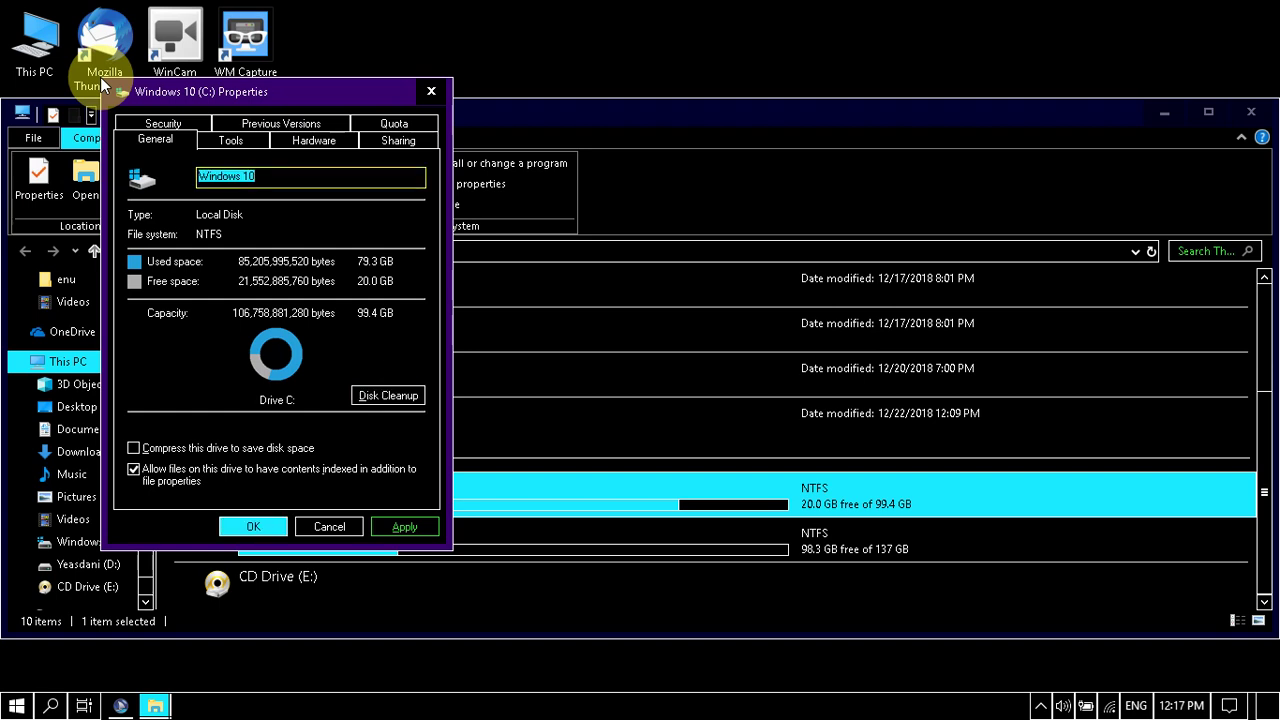
key(shift+Tab)
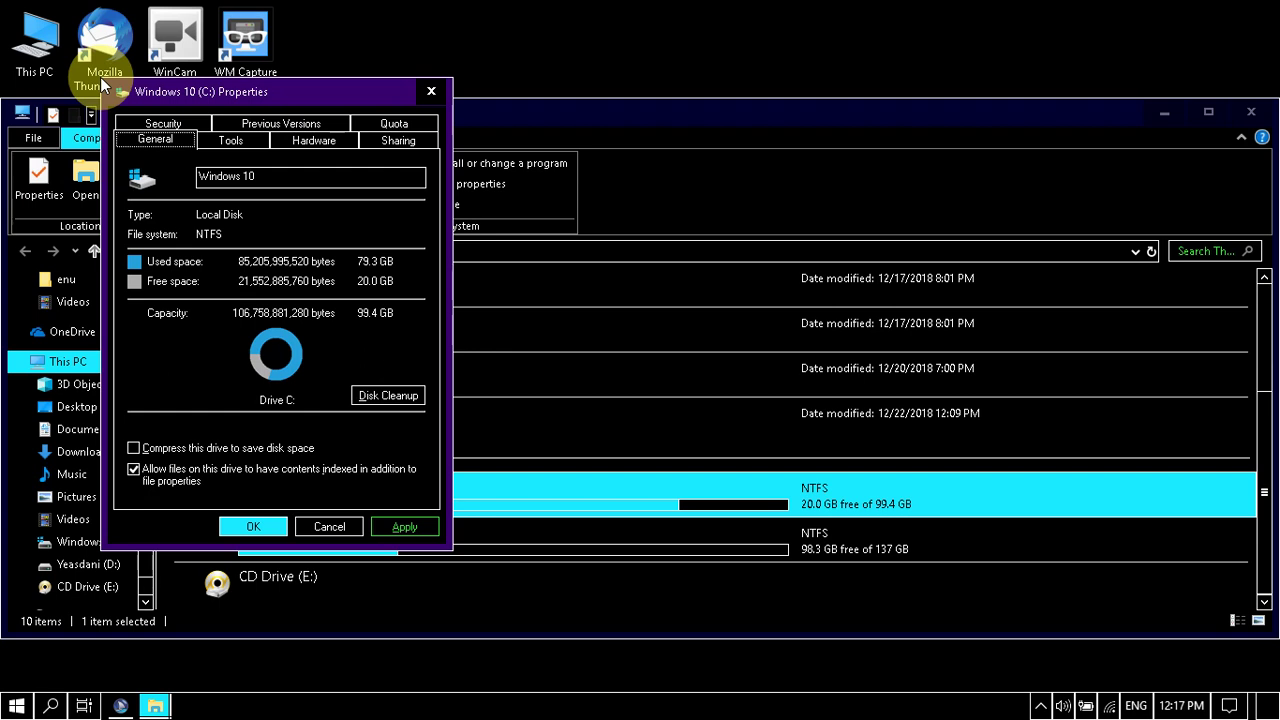
Step: Examine the C: drive's error checking and optimization tools, and its hardware details for the physical disk model
key(ctrl+Tab)
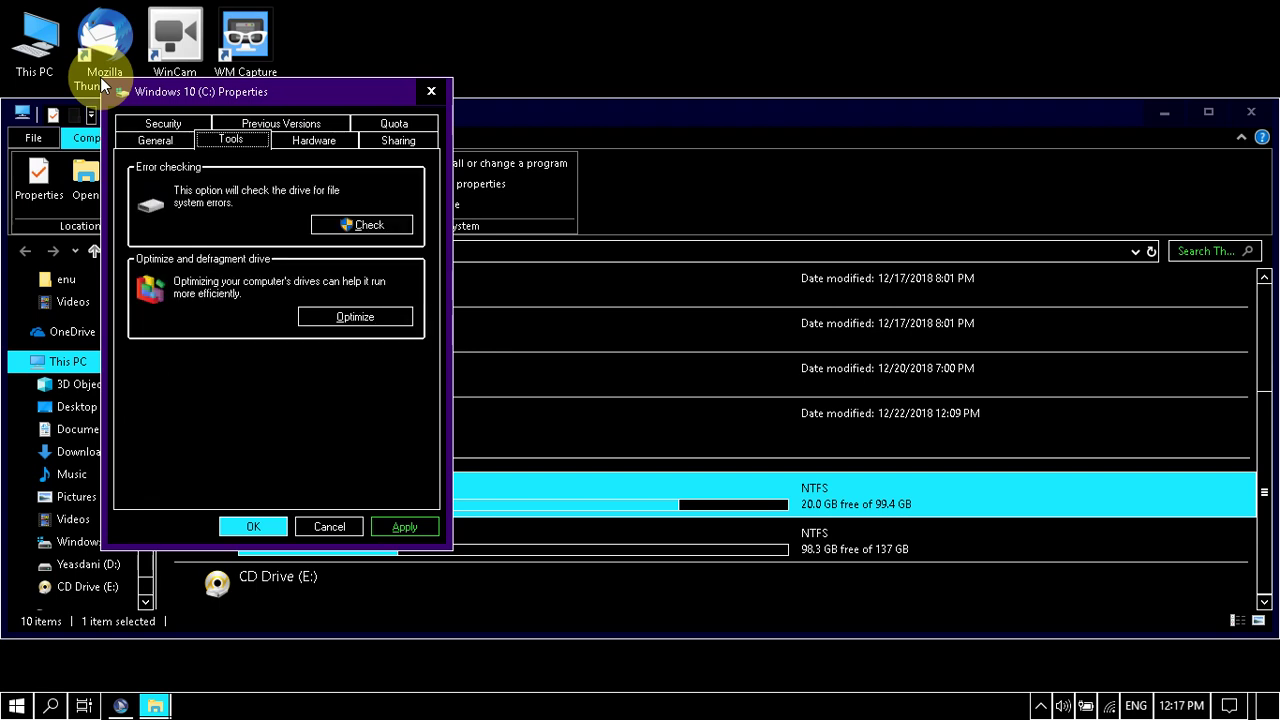
key(ctrl+Tab)
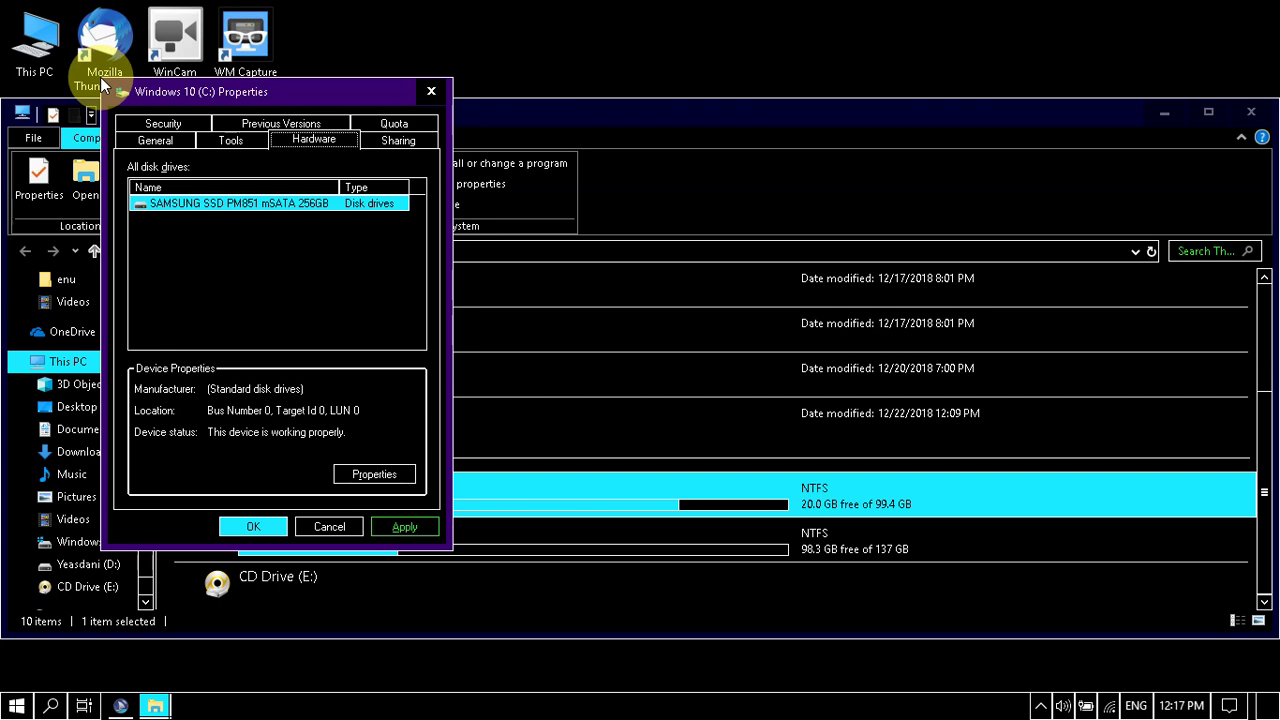
key(ctrl+shift+Tab)
key(ctrl+Tab)
key(Left)
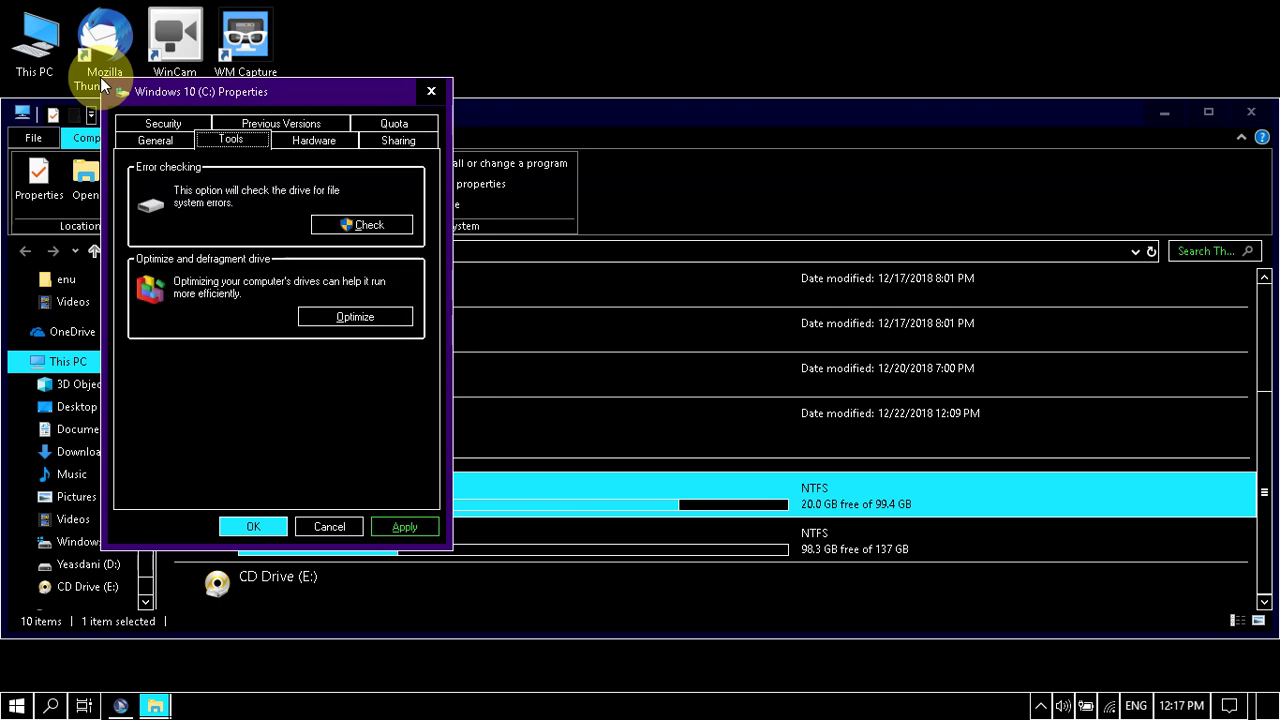
key(Right)
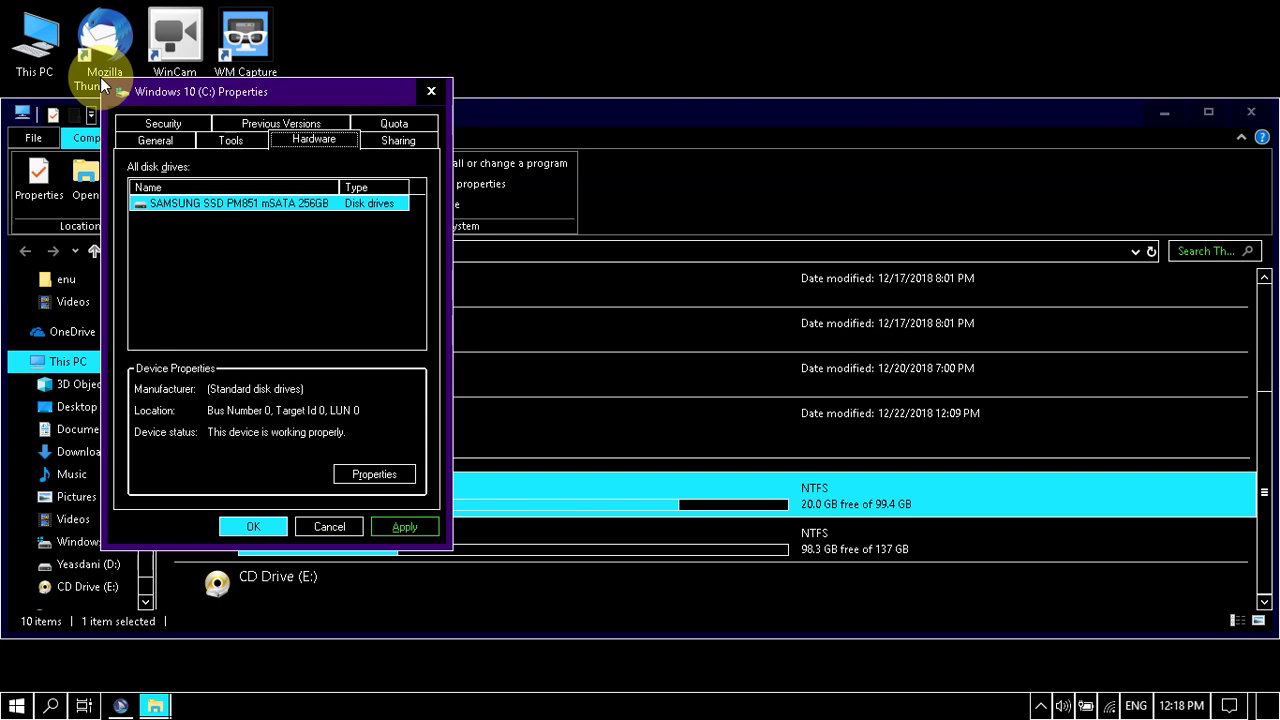
key(Left)
key(Right)
Step: Return to the desktop and open Device Manager
key(super+d)
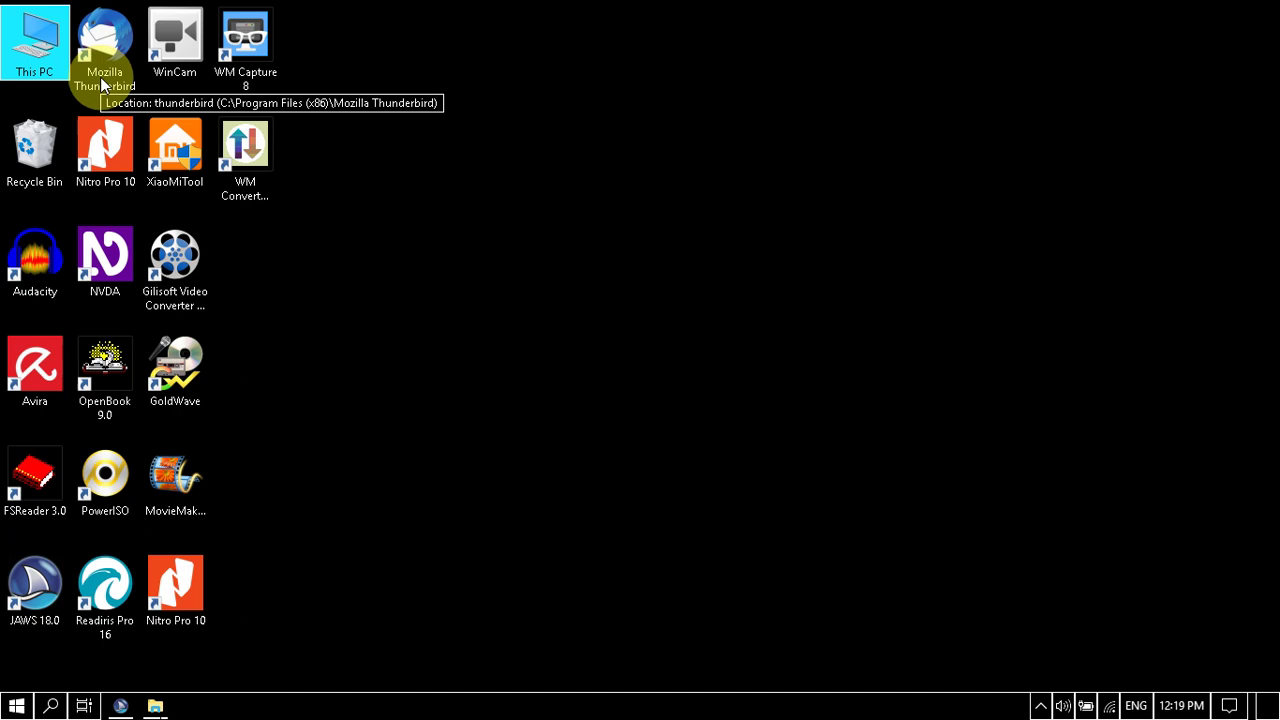
key(super+x)
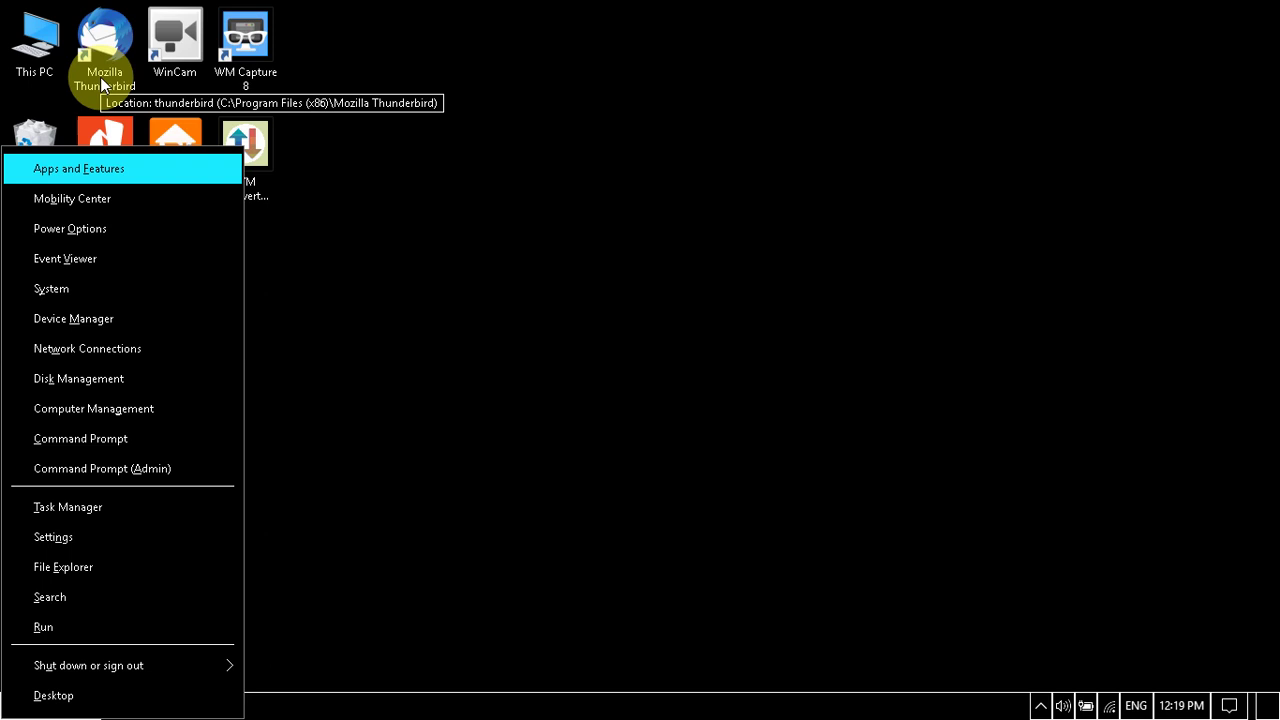
key(Down)
key(Down)
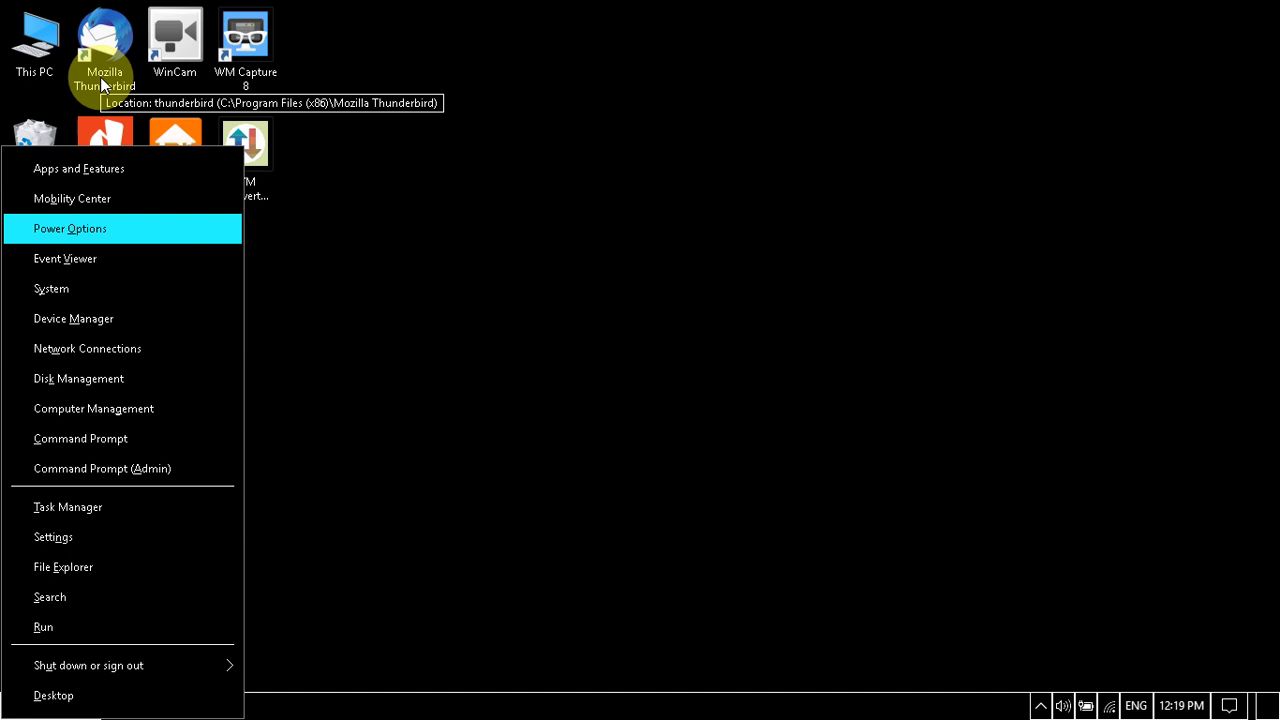
key(Down)
key(Down)
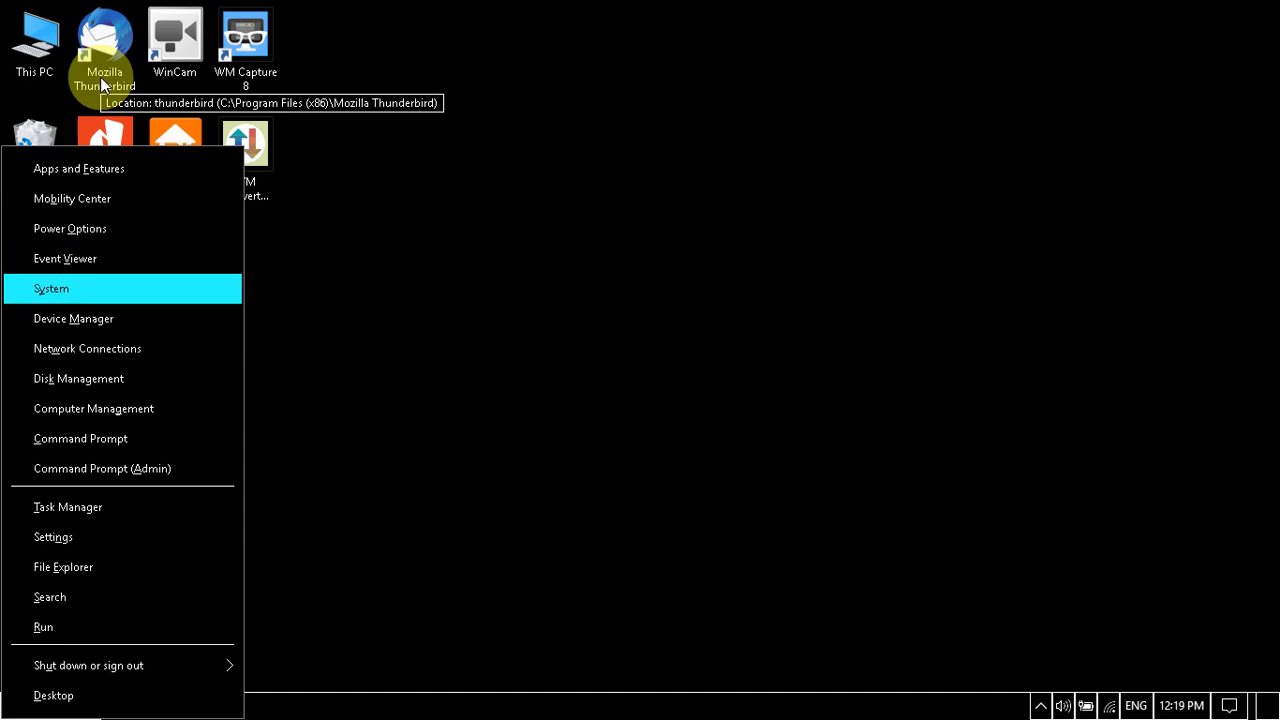
key(Down)
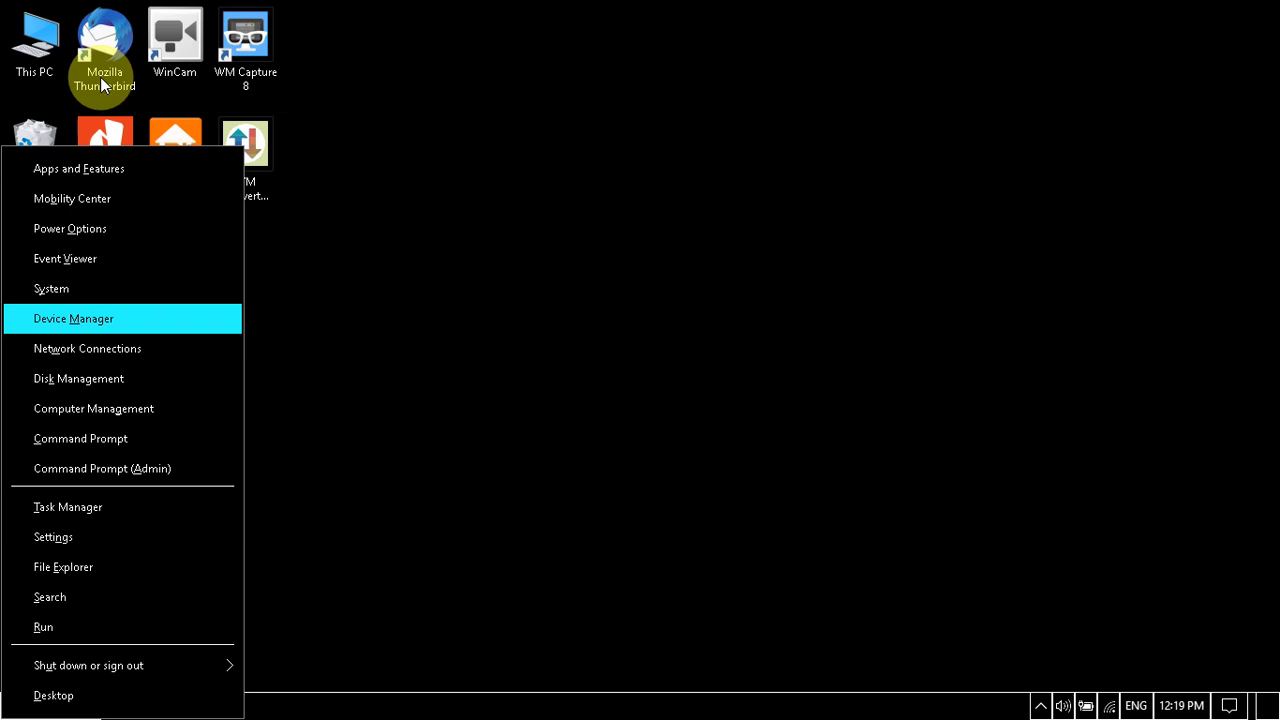
key(Return)
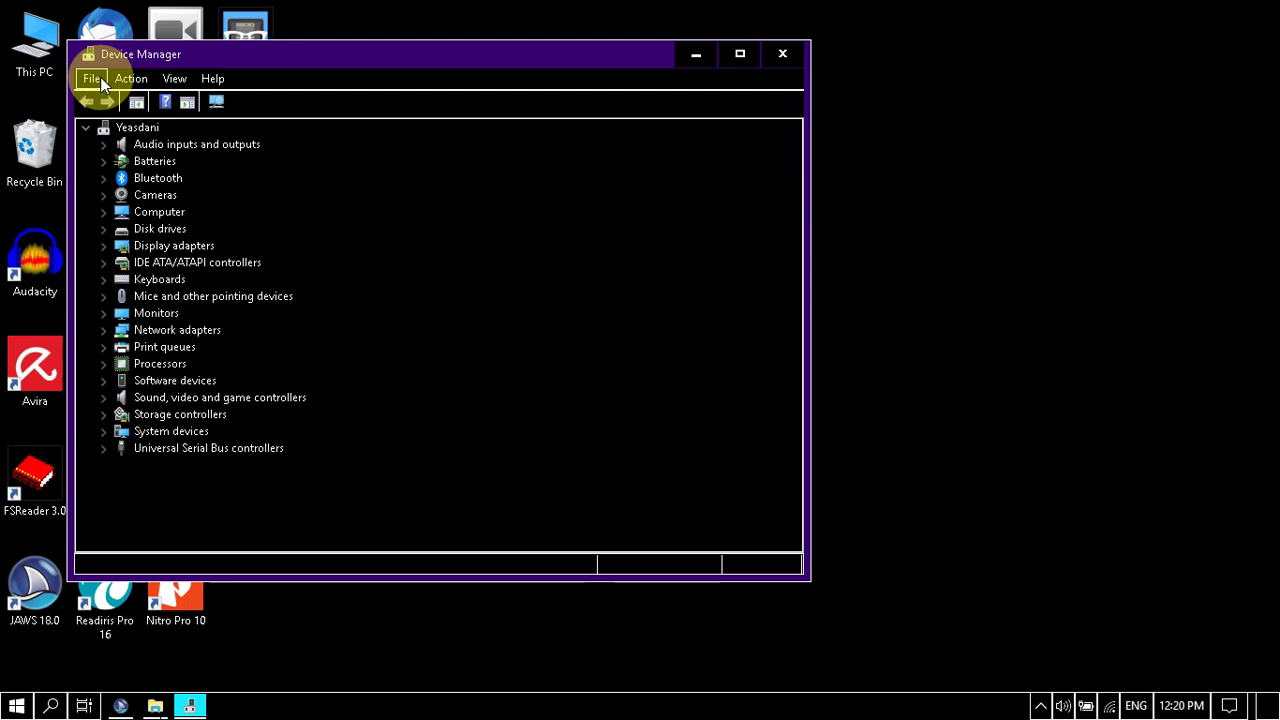
Step: Expand the Batteries category in the device tree
key(Tab)
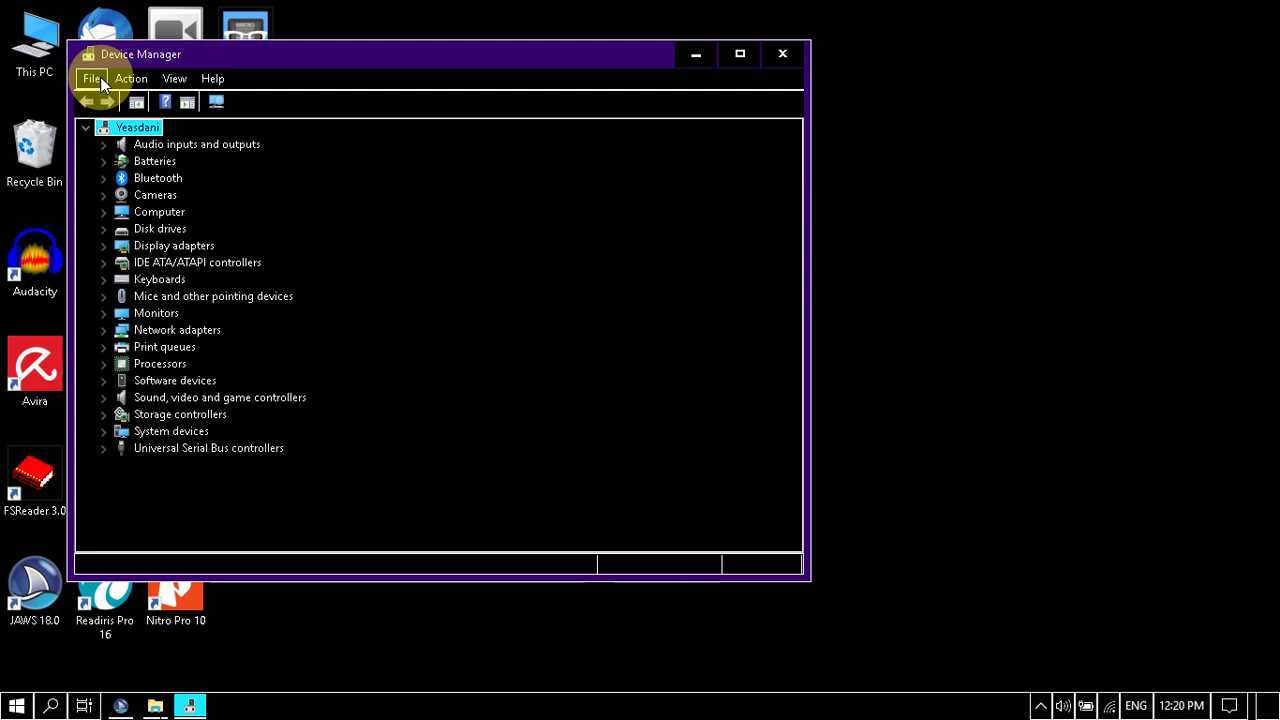
key(Down)
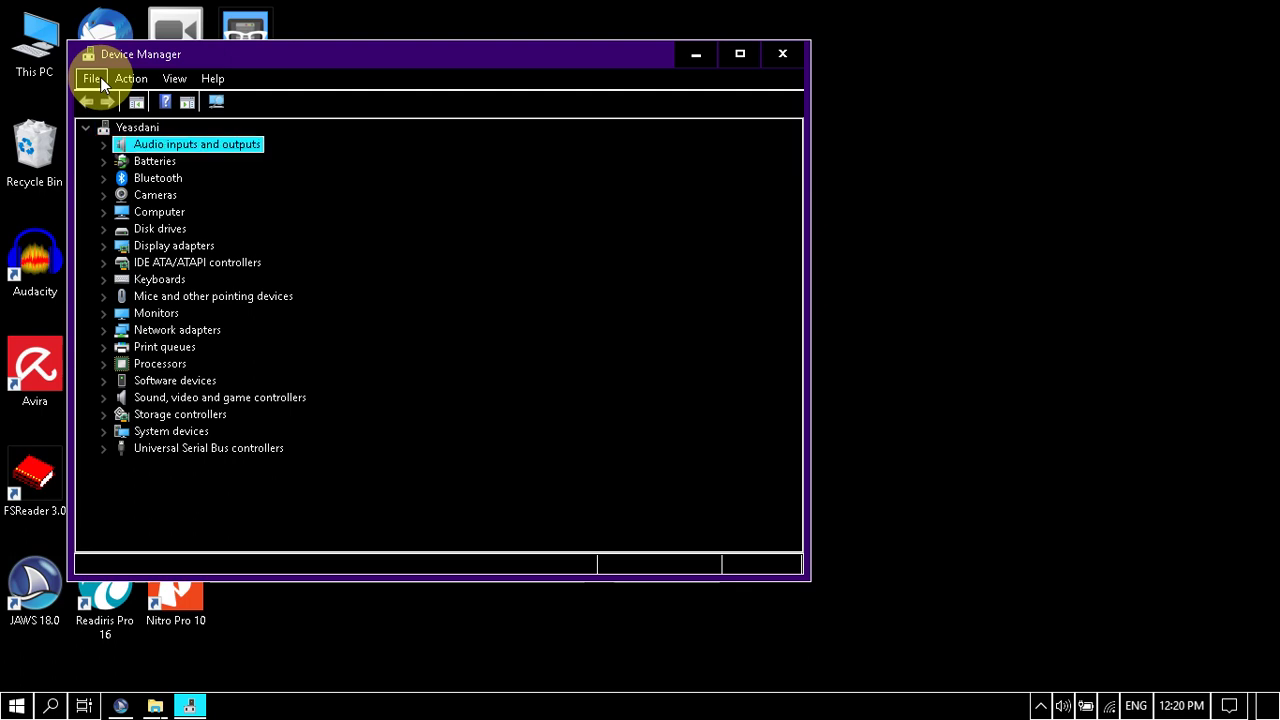
key(Down)
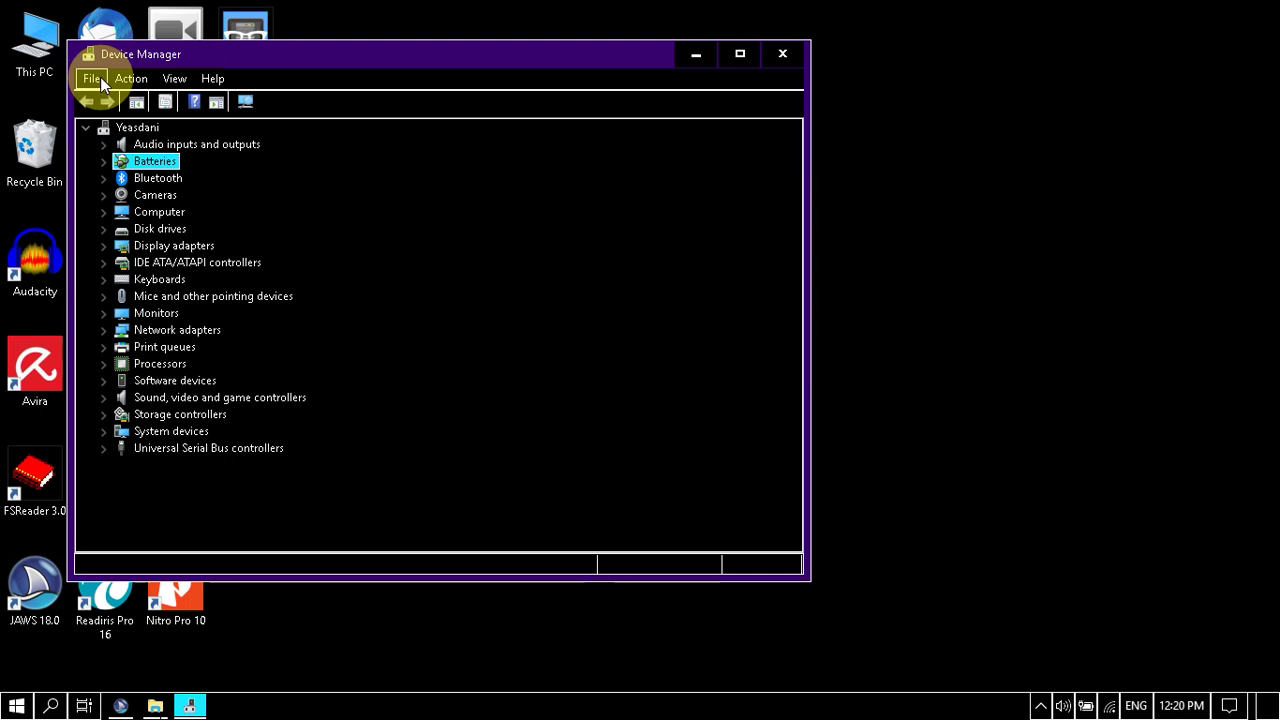
key(Up)
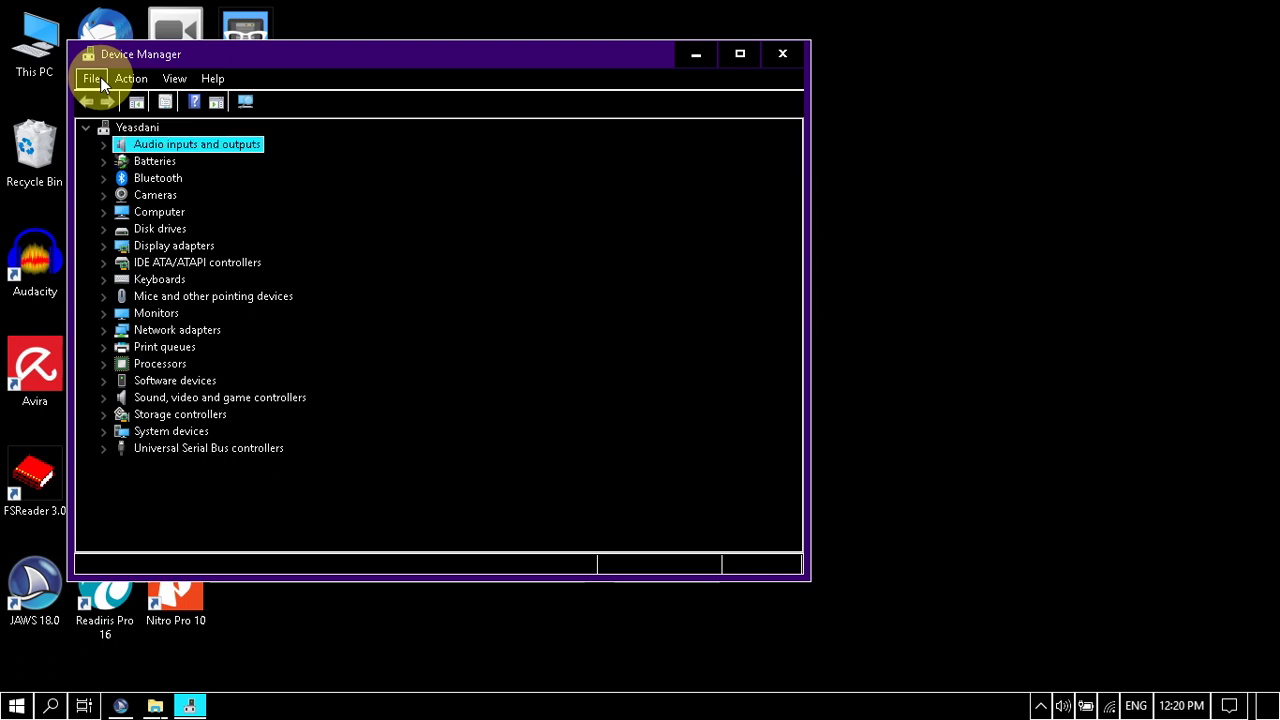
key(Down)
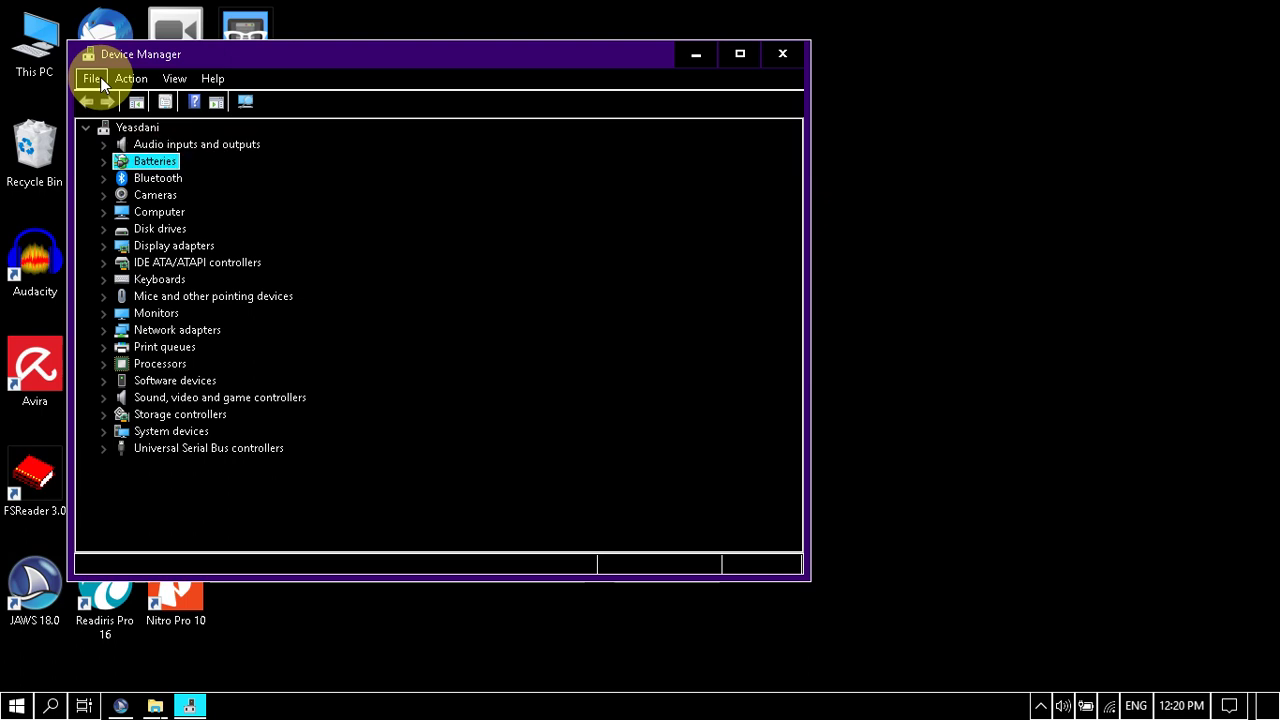
key(Right)
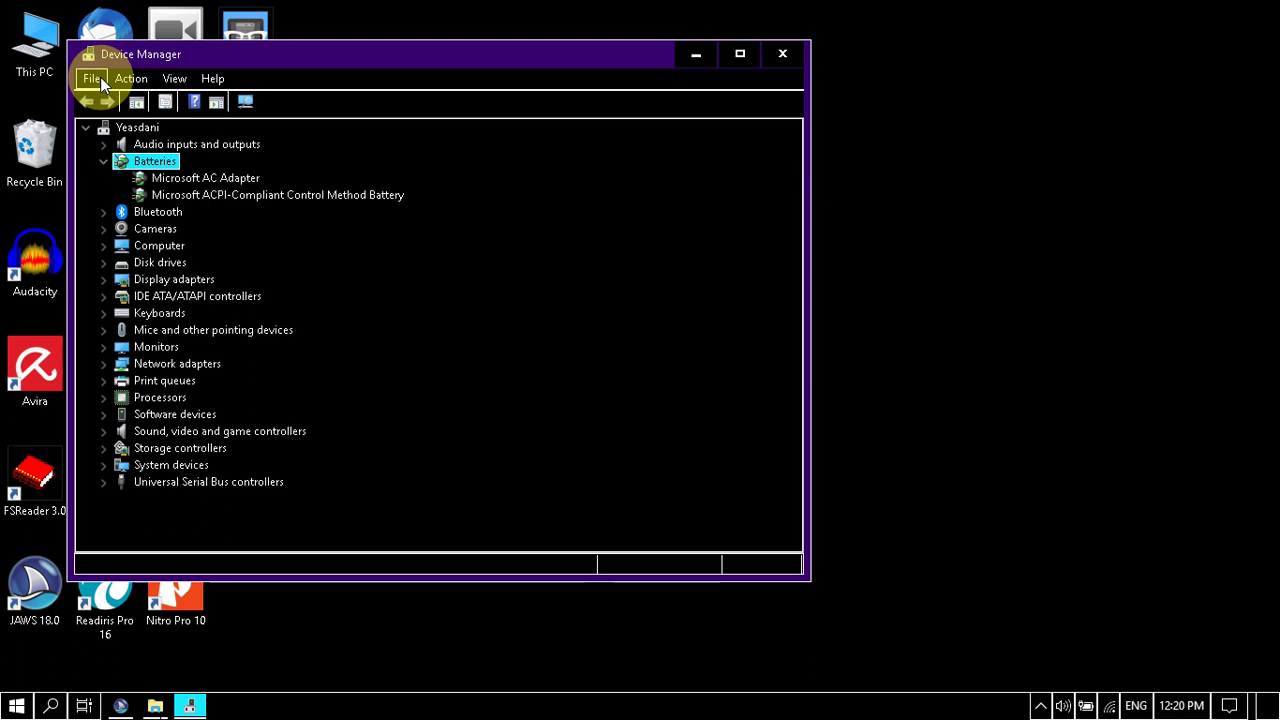
Step: Review the AC adapter and battery devices under Batteries, and move on to the Bluetooth category
key(Down)
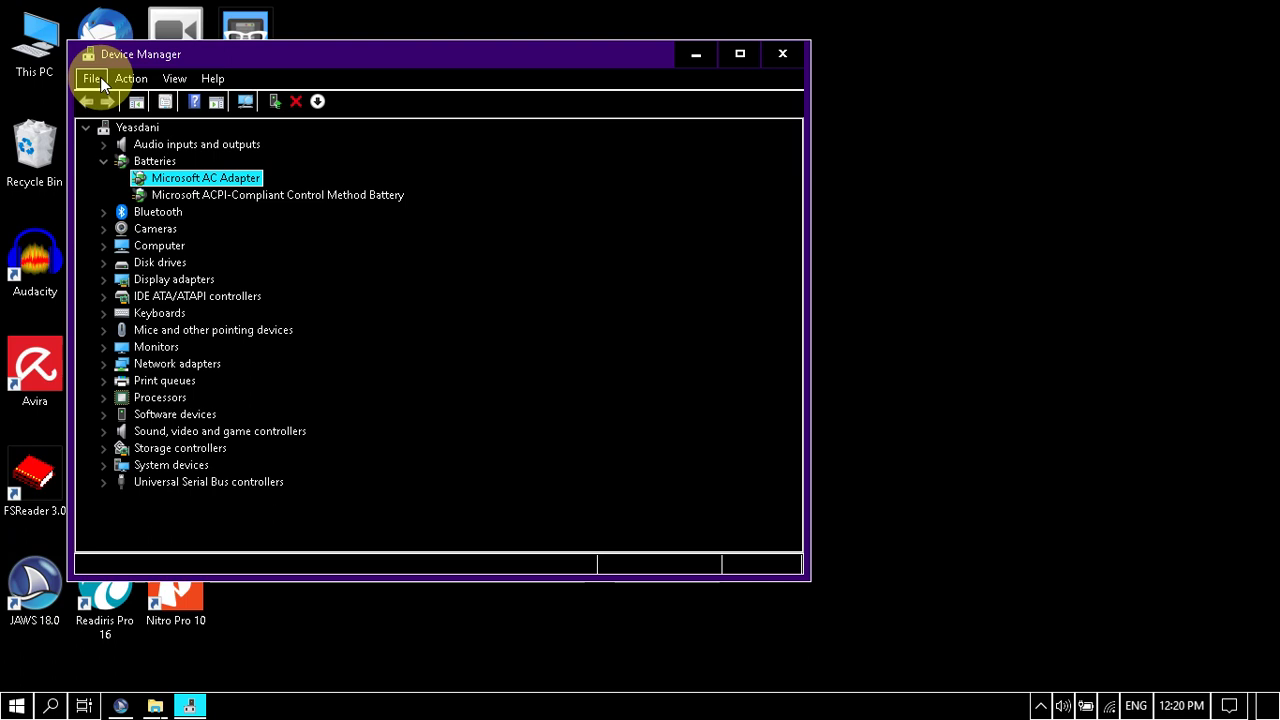
key(Down)
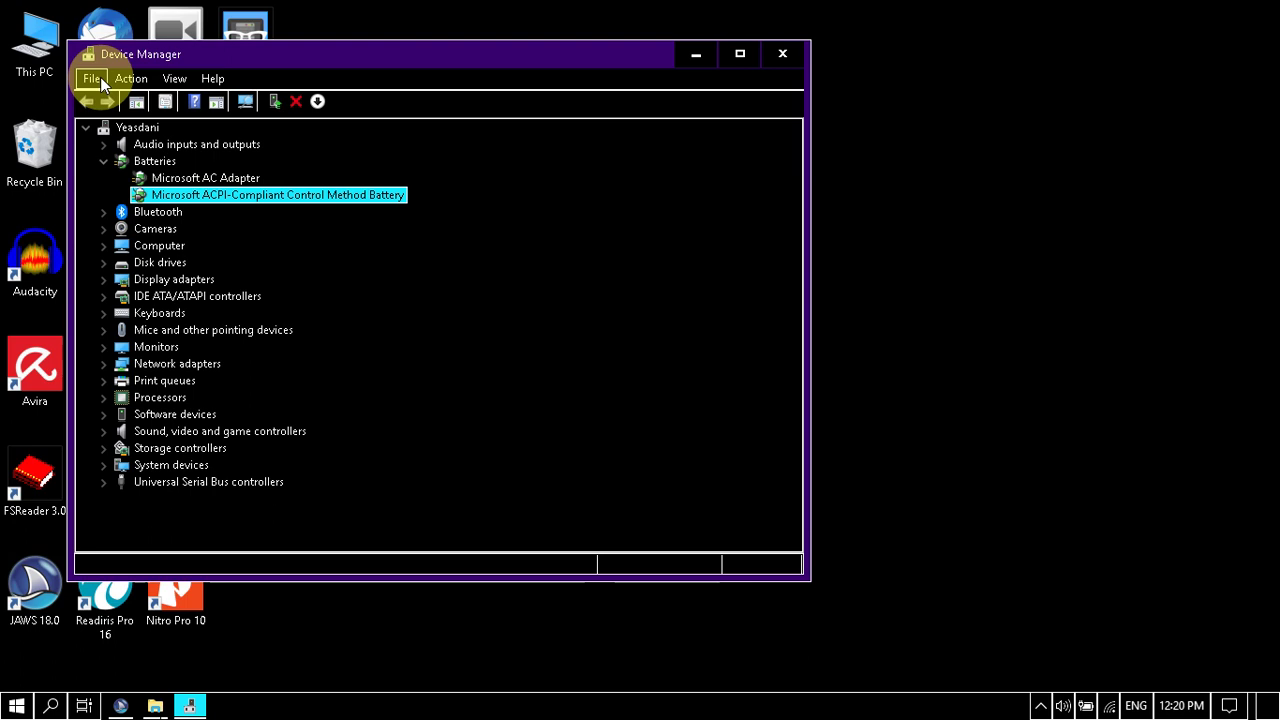
key(Up)
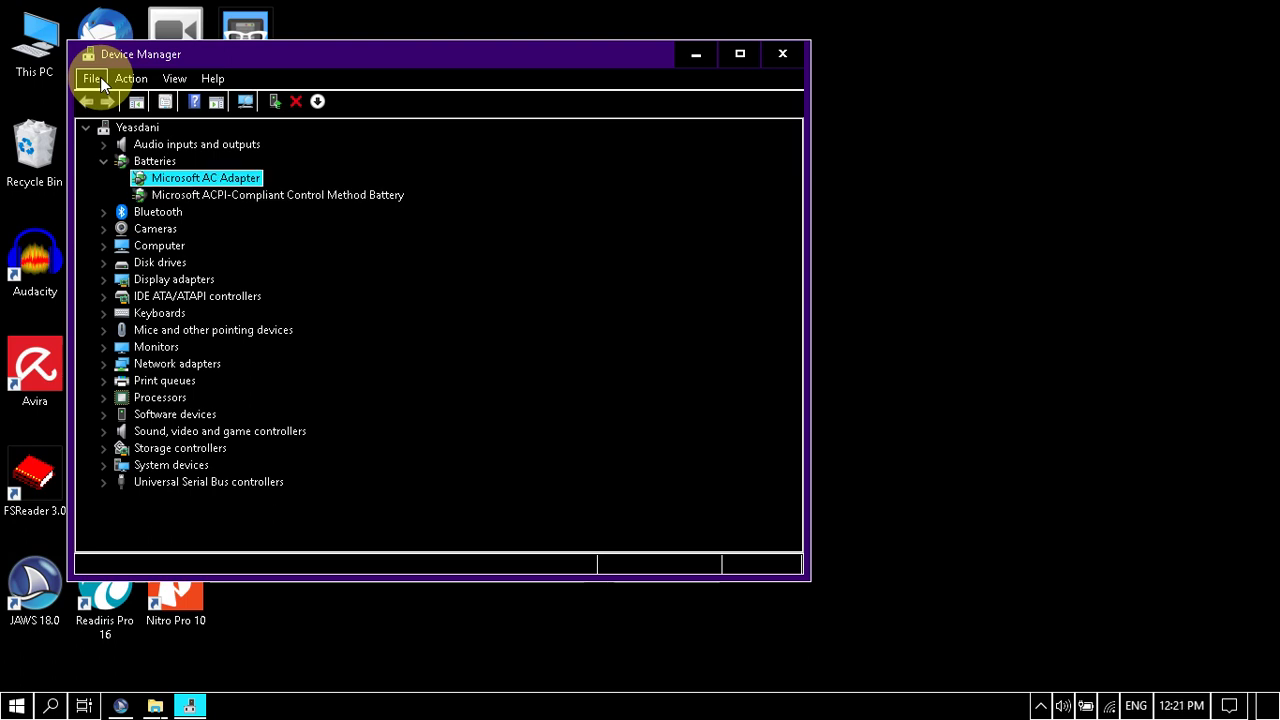
key(Down)
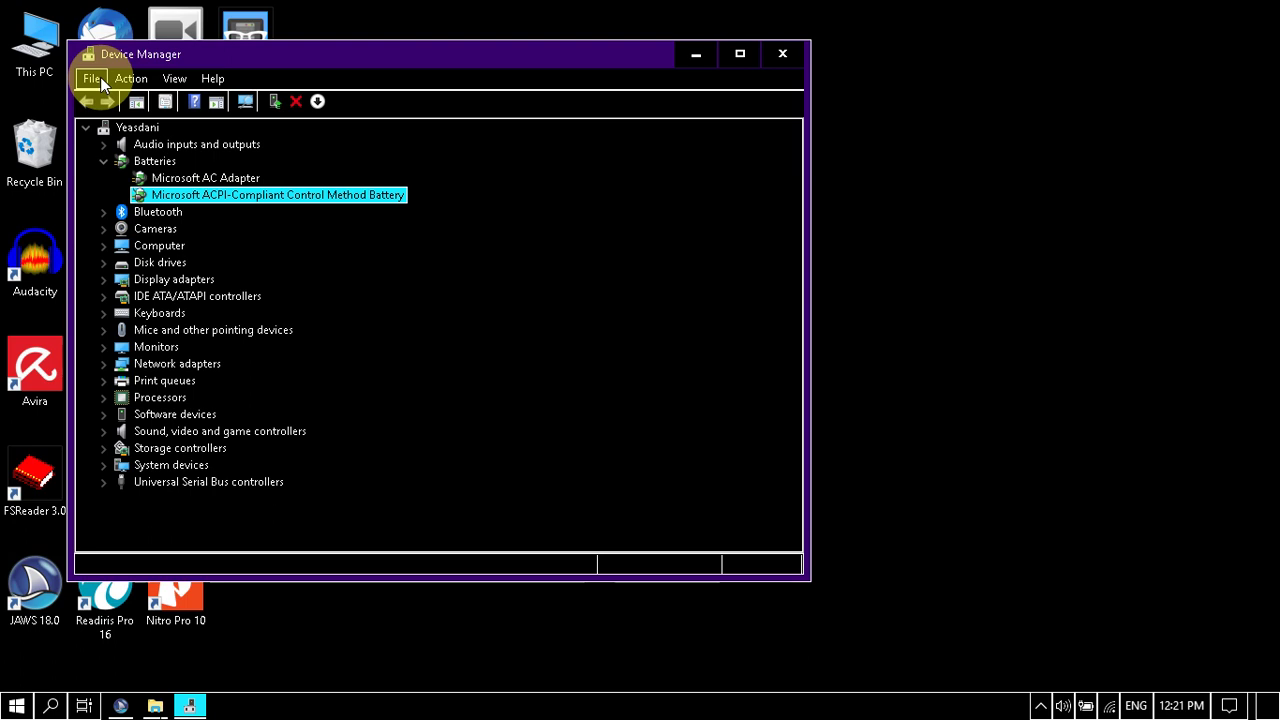
key(Down)
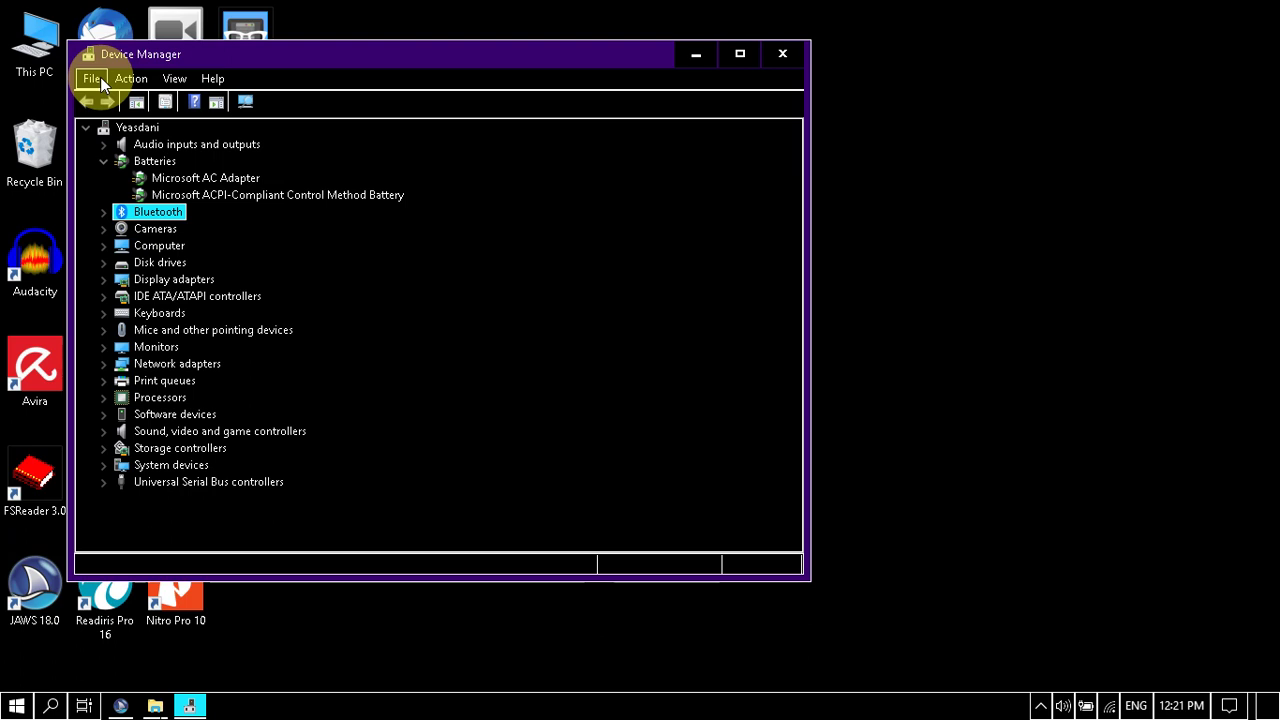
Step: Expand the Bluetooth category, go through its two devices one by one, and move on to the Cameras category
key(Right)
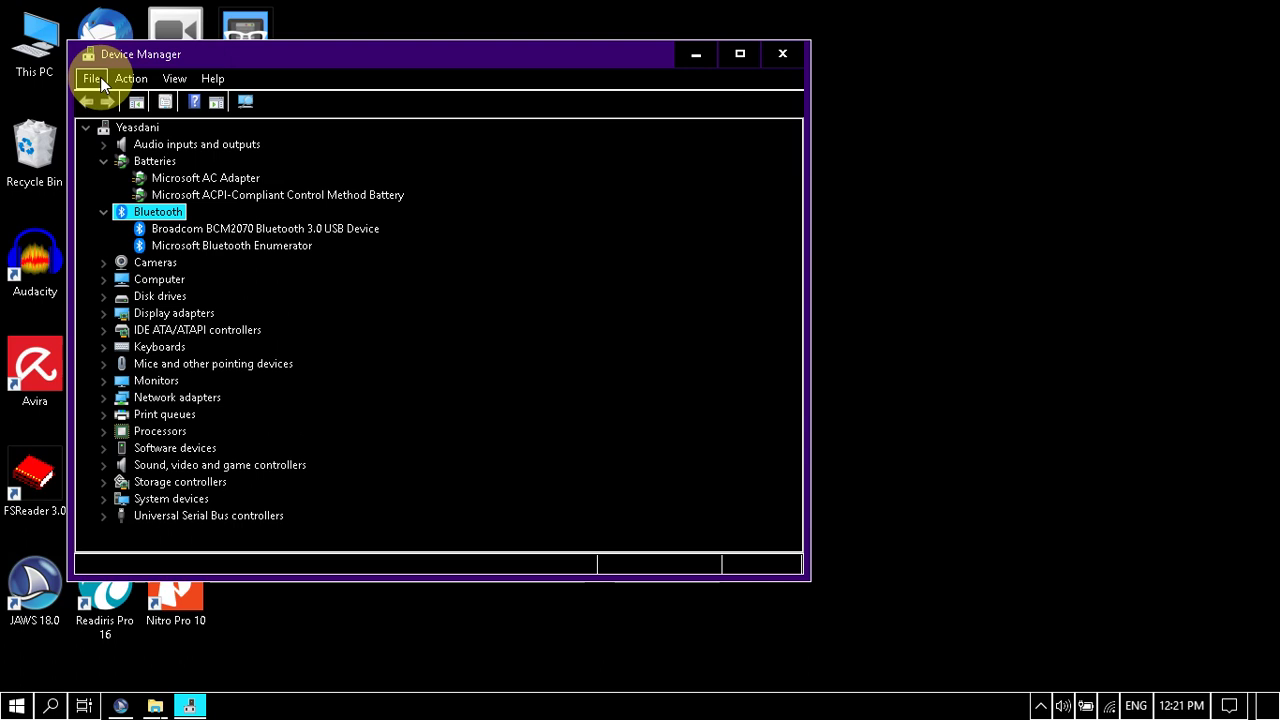
key(Down)
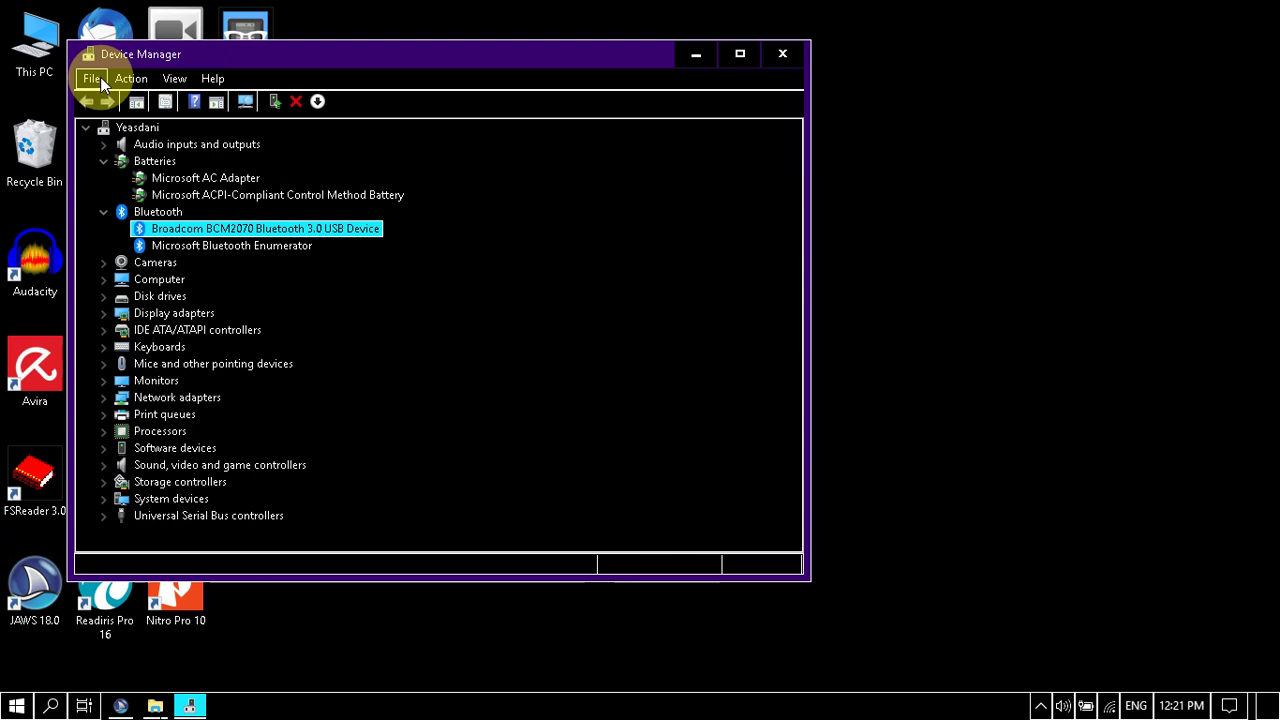
key(Down)
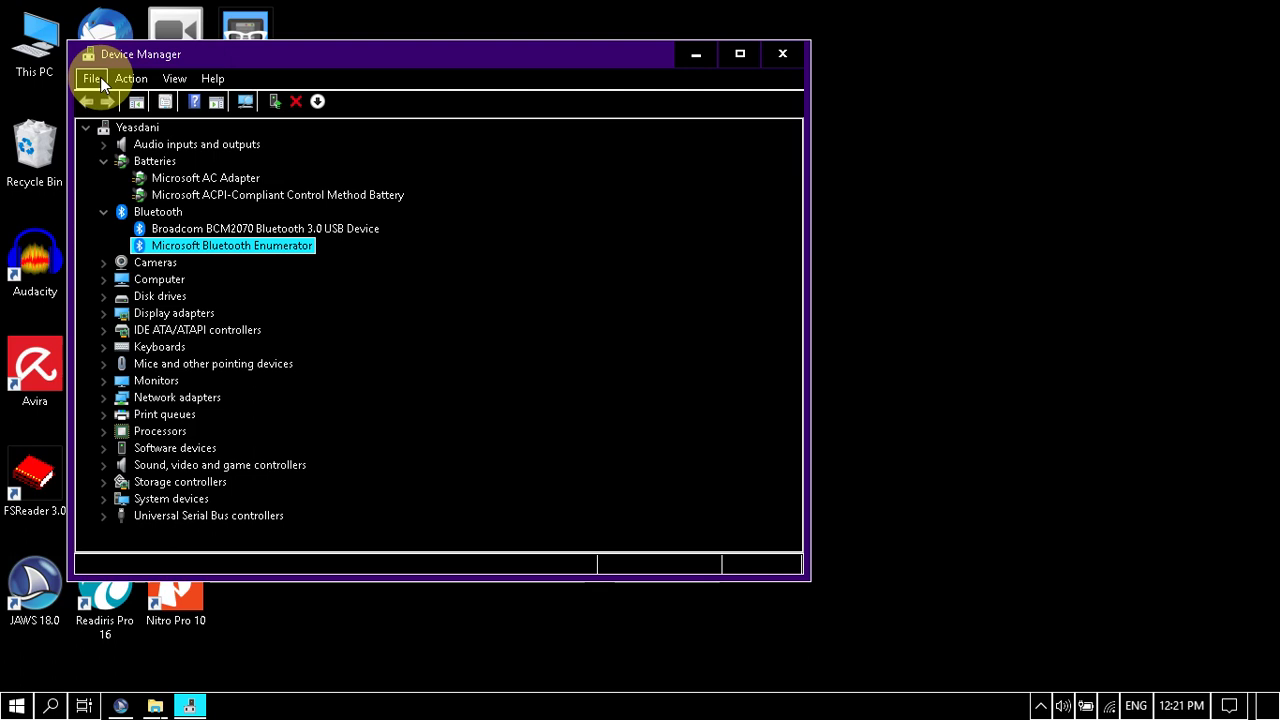
key(Down)
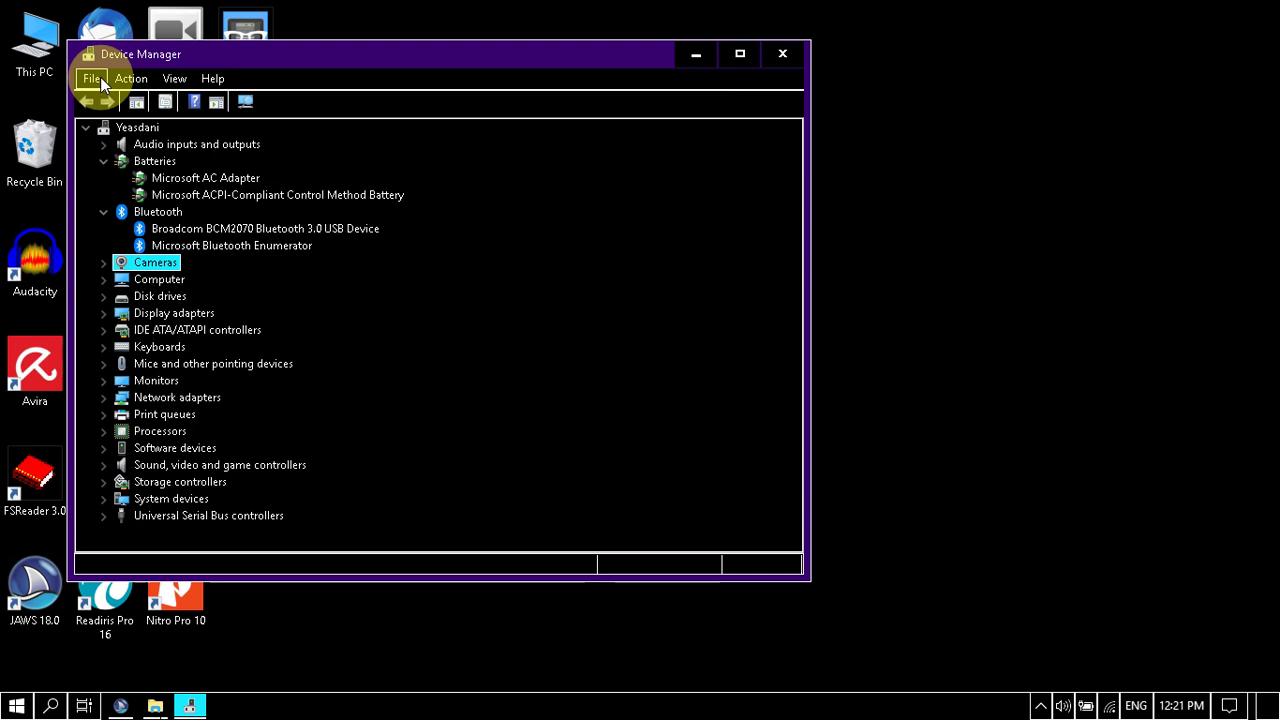
Step: Expand the Cameras category, check the webcam model listed there, and move on to the Computer category
key(Right)
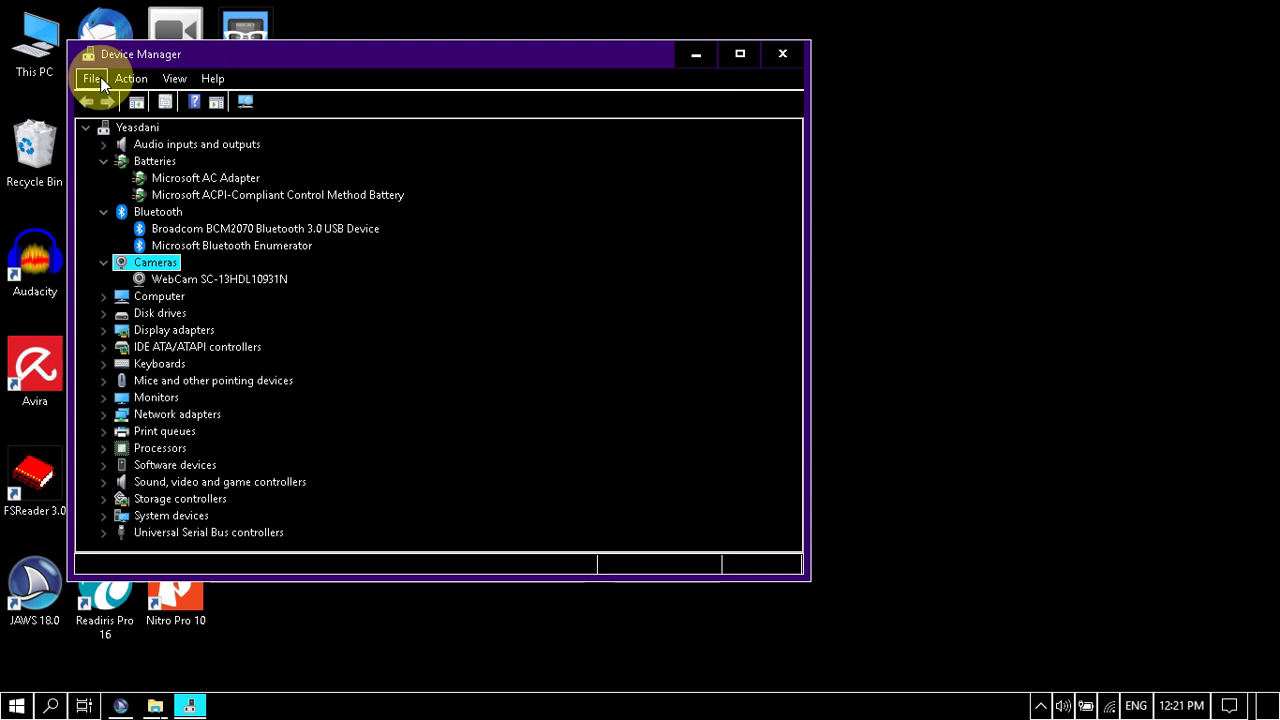
key(Down)
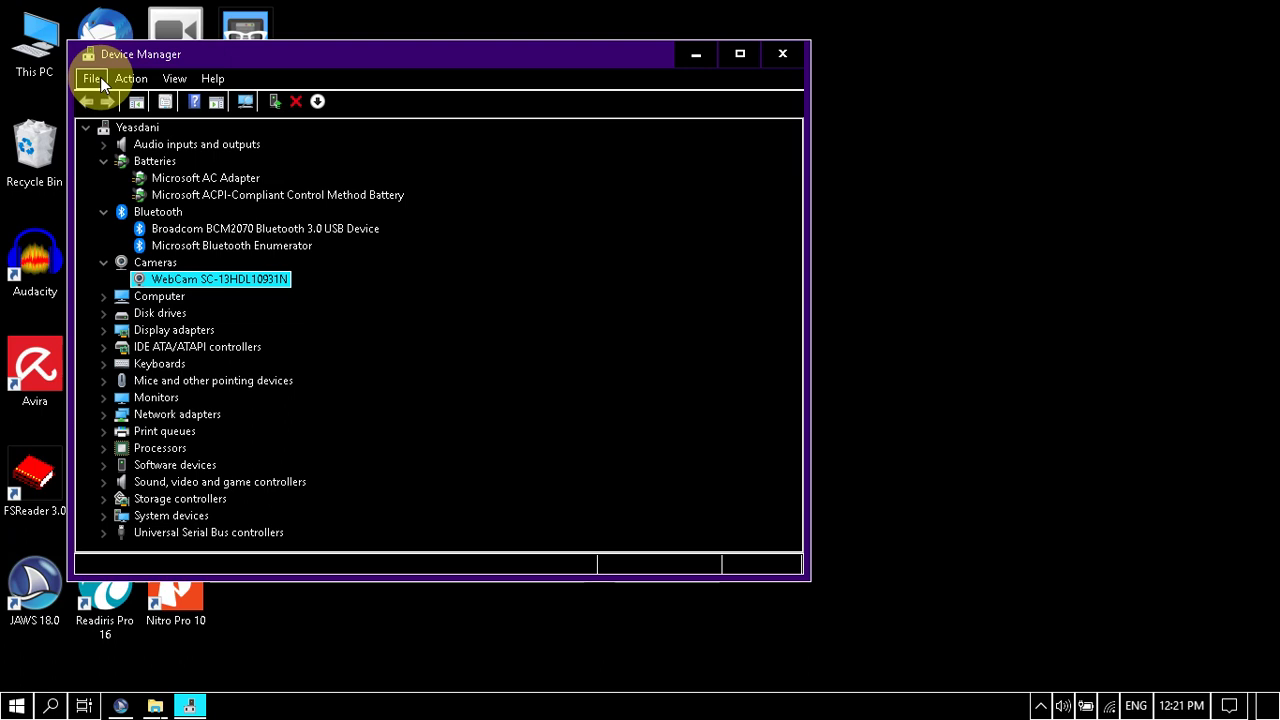
key(Up)
key(Down)
key(Down)
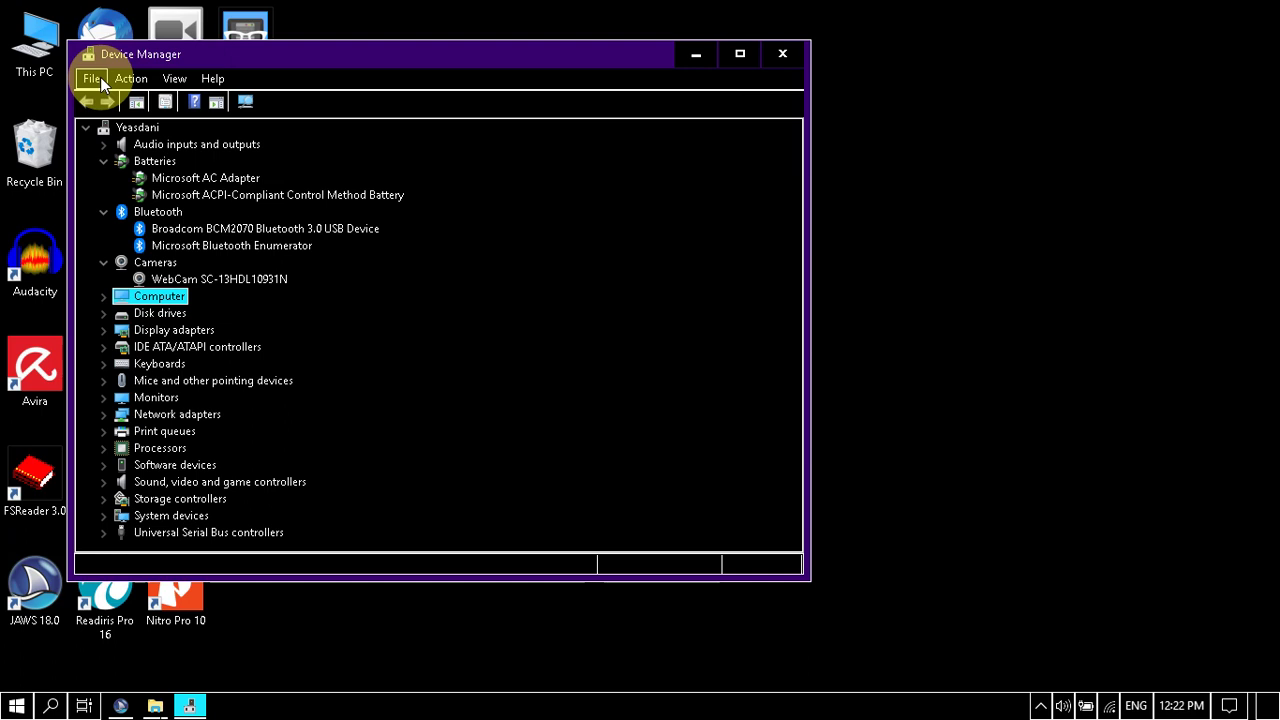
Step: Expand the Computer and Disk drives categories to check the PC type and the drive model, ending on Display adapters
key(Right)
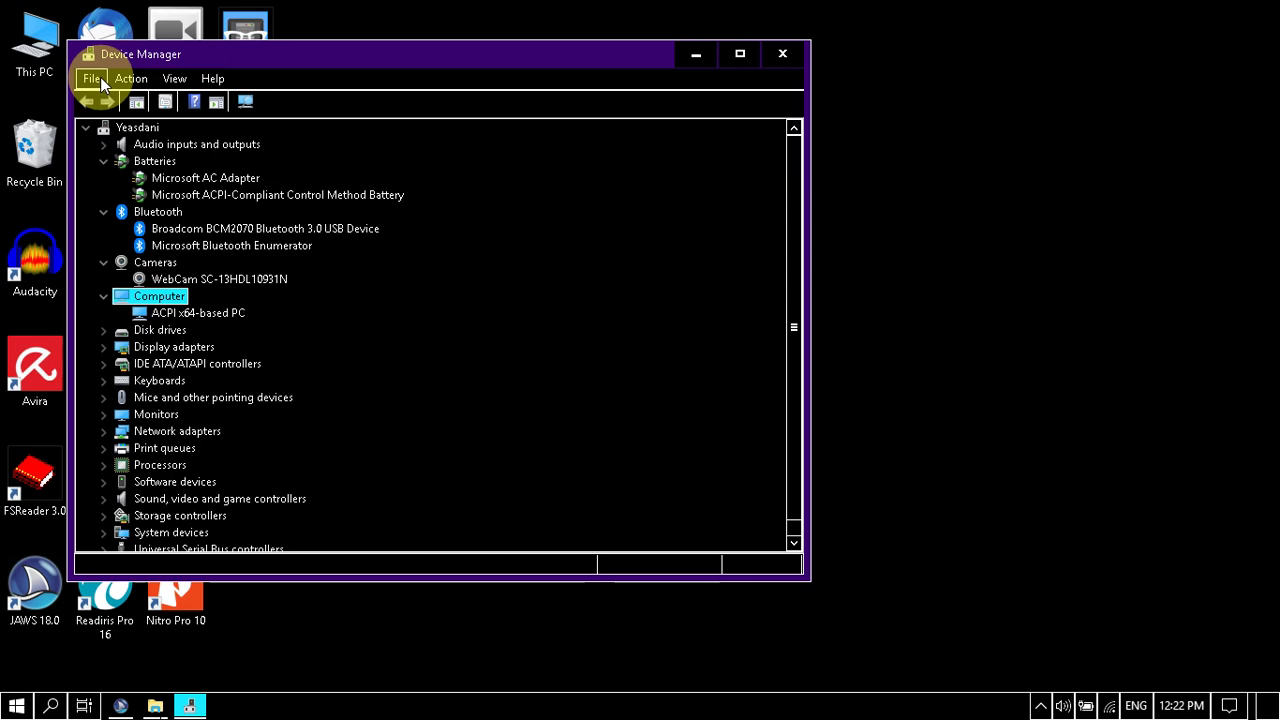
key(Down)
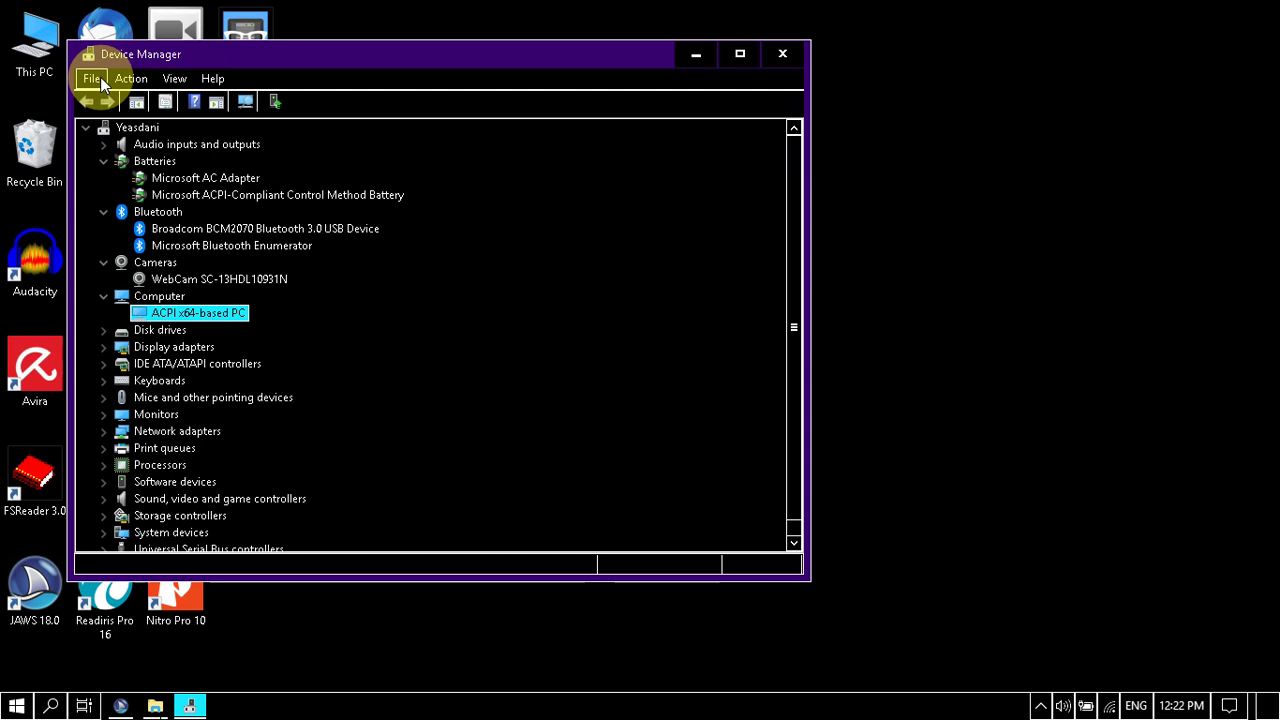
key(Down)
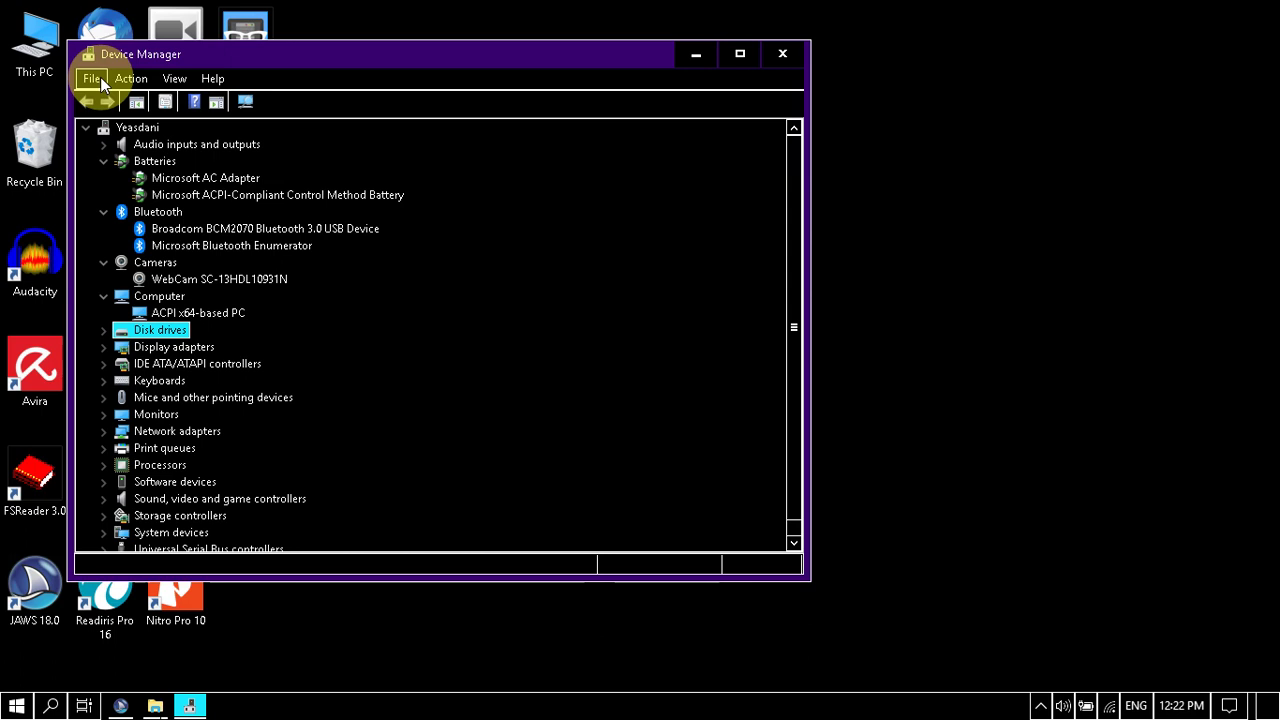
key(Right)
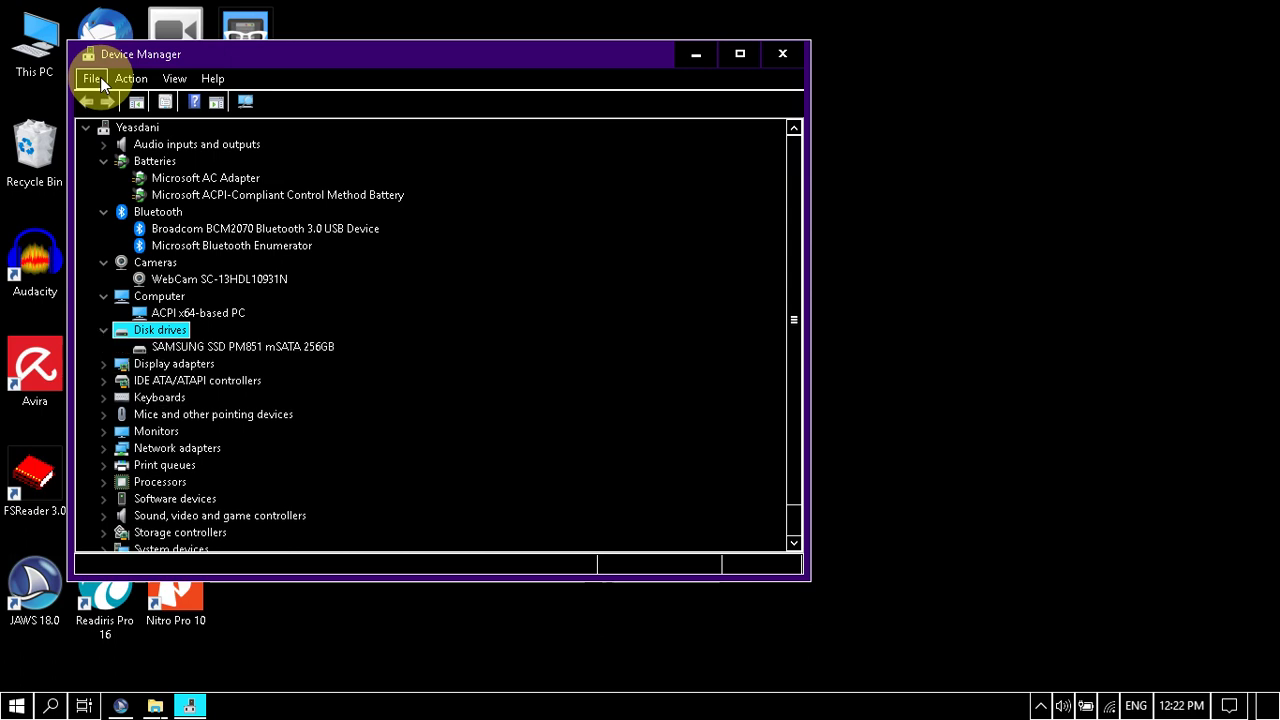
key(Down)
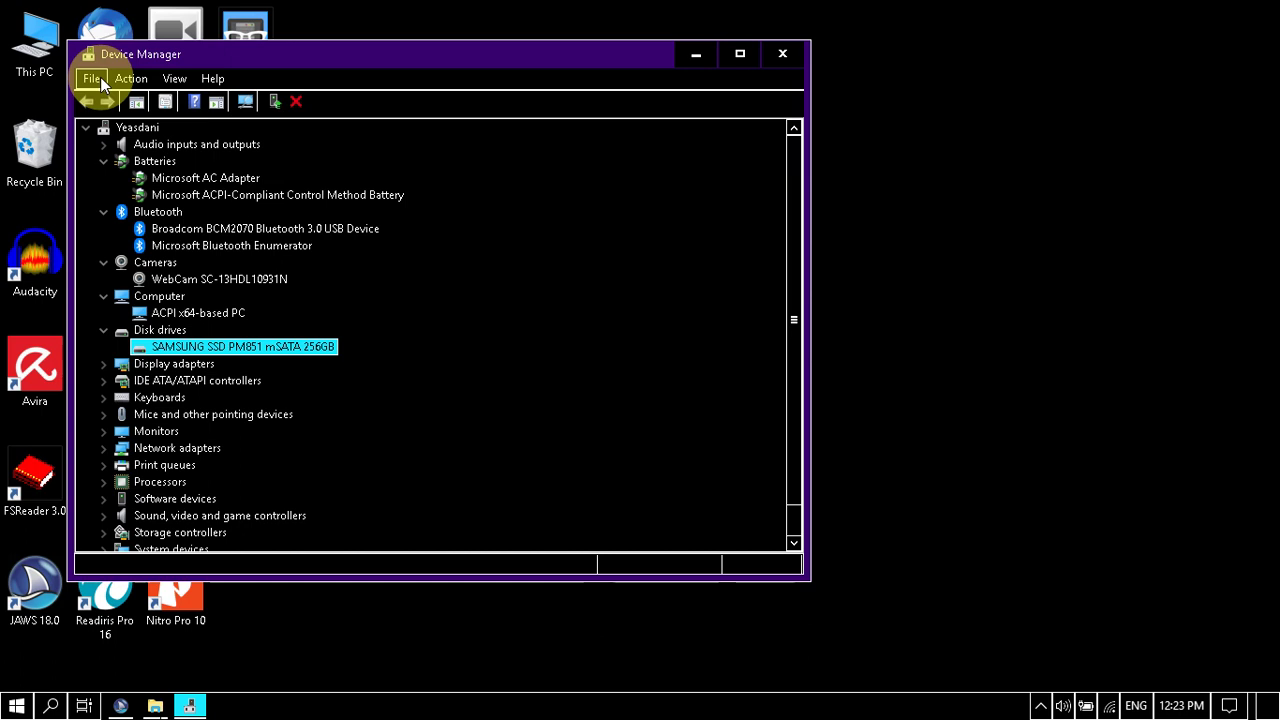
key(Down)
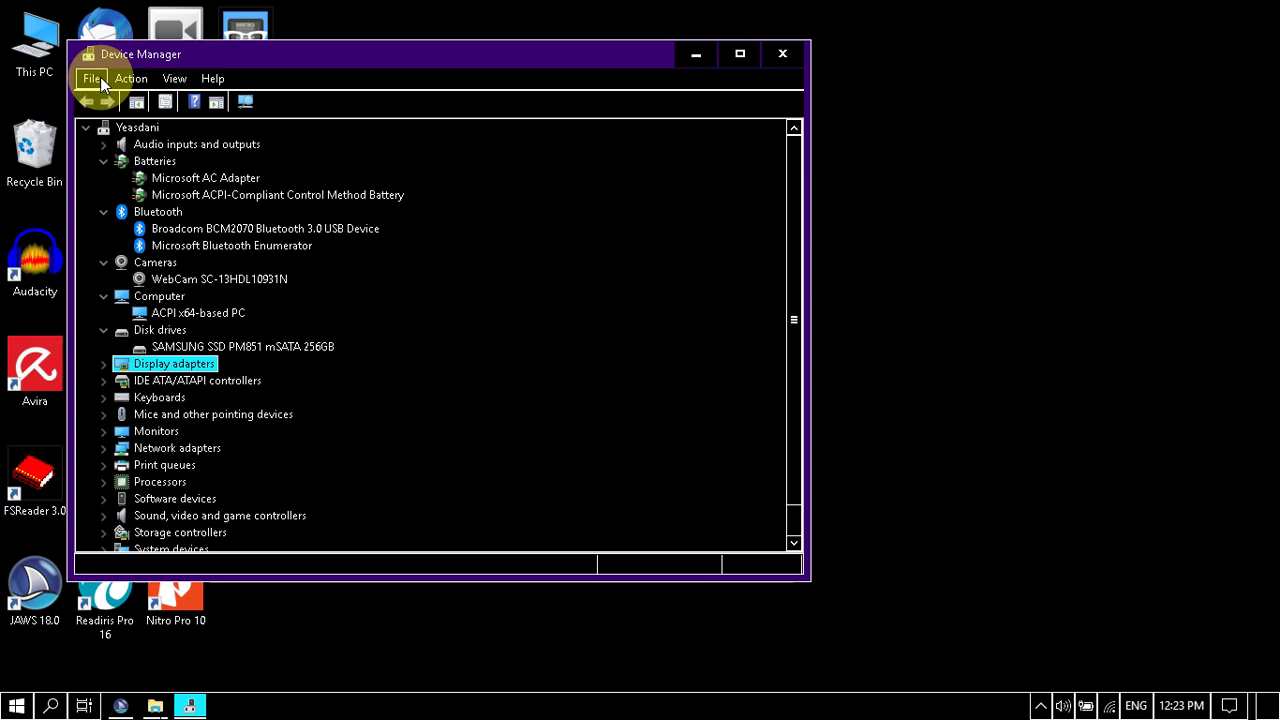
Step: Expand the Display adapters category, go through each graphics device, and move on to IDE ATA/ATAPI controllers
key(Right)
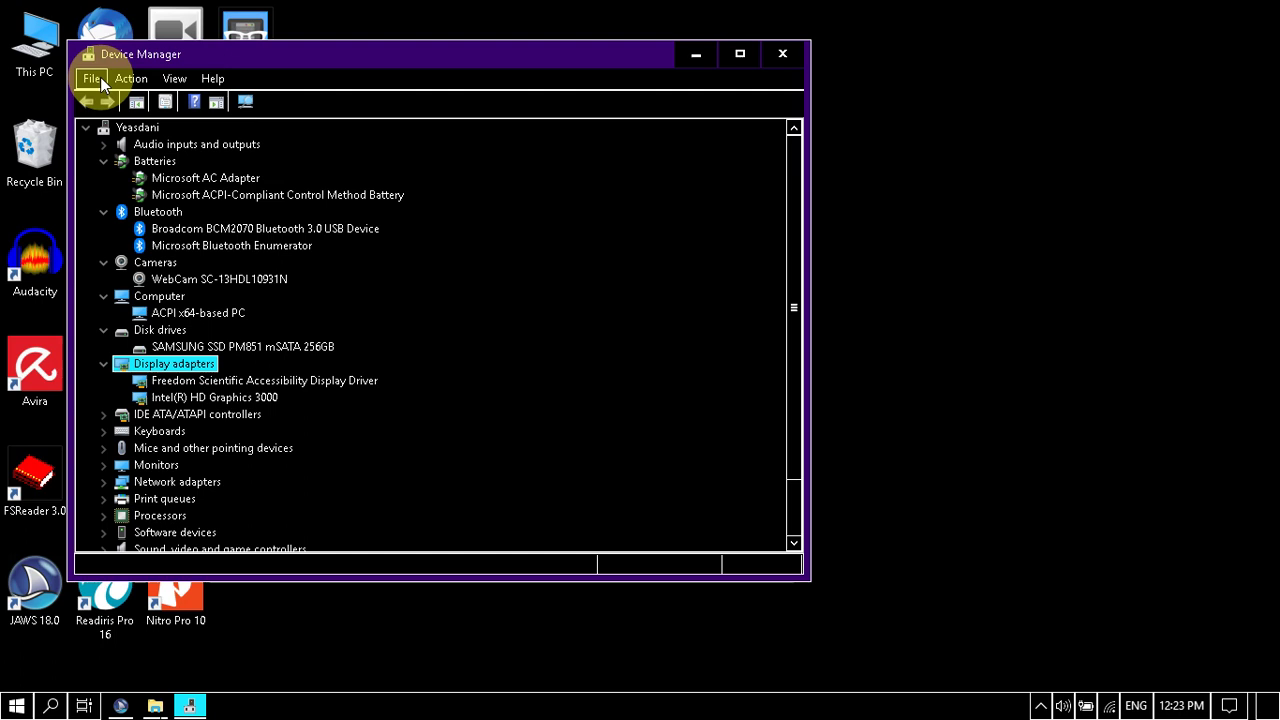
key(Down)
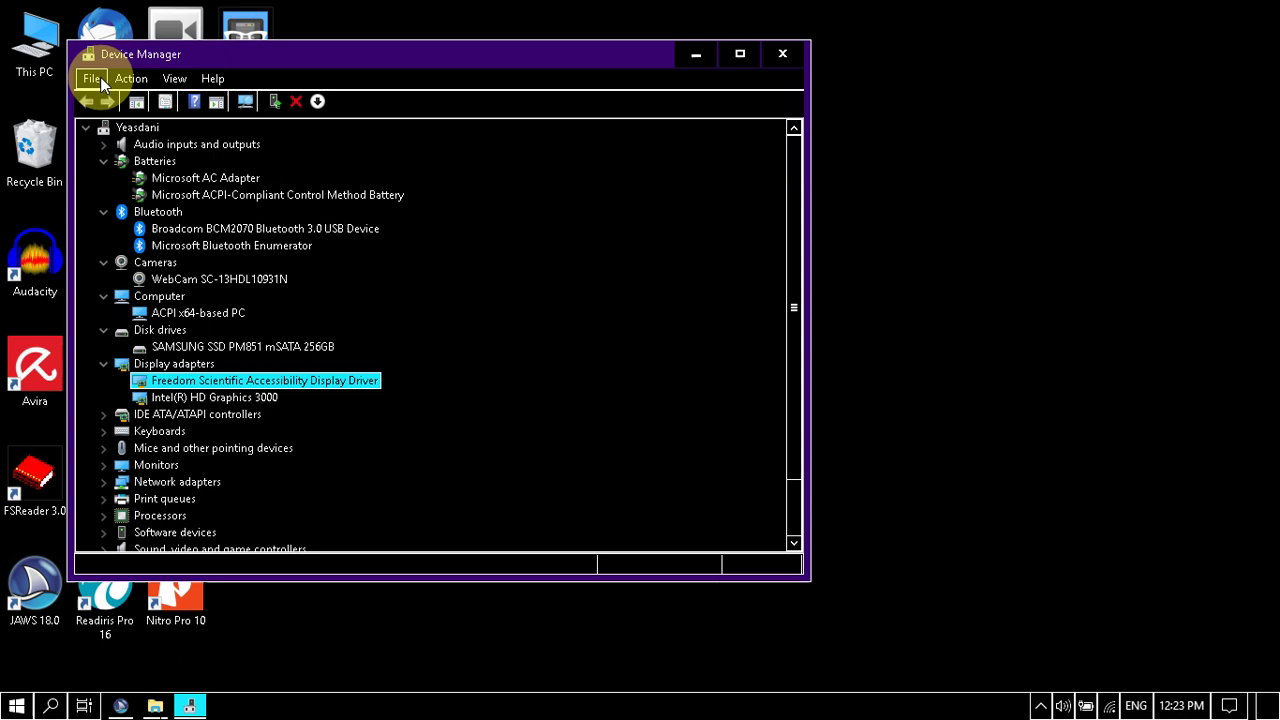
key(Down)
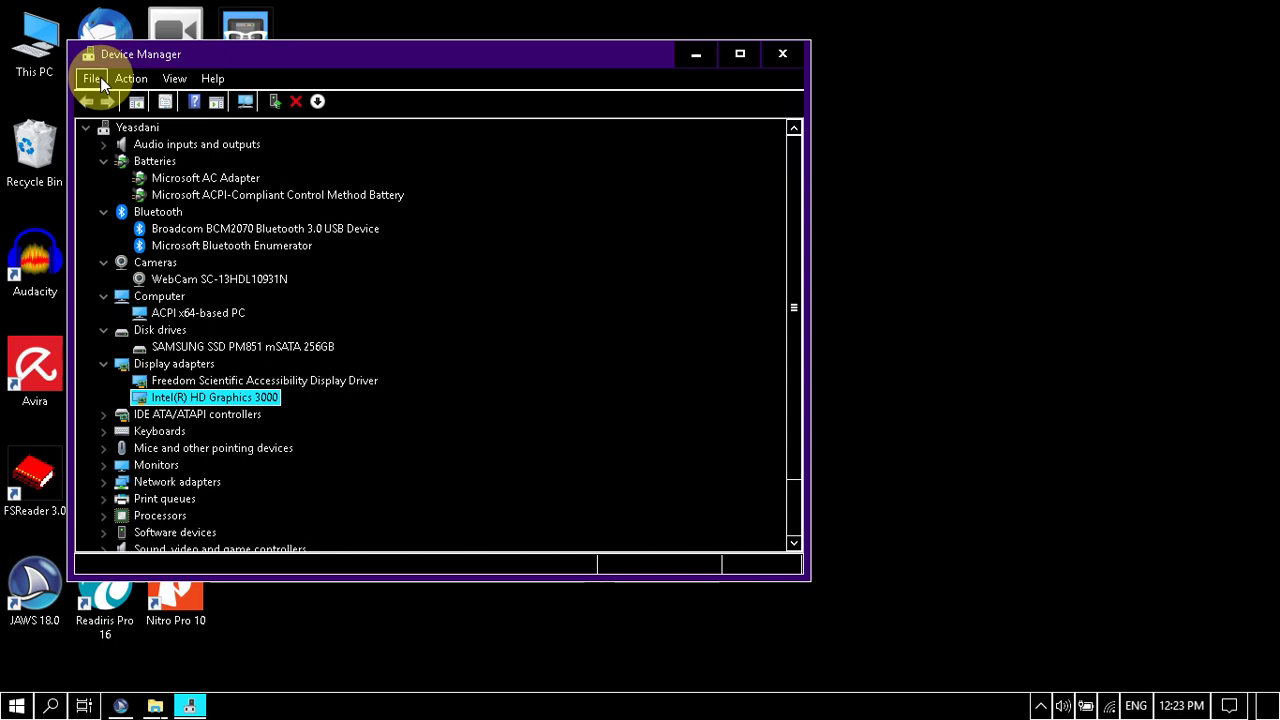
key(Down)
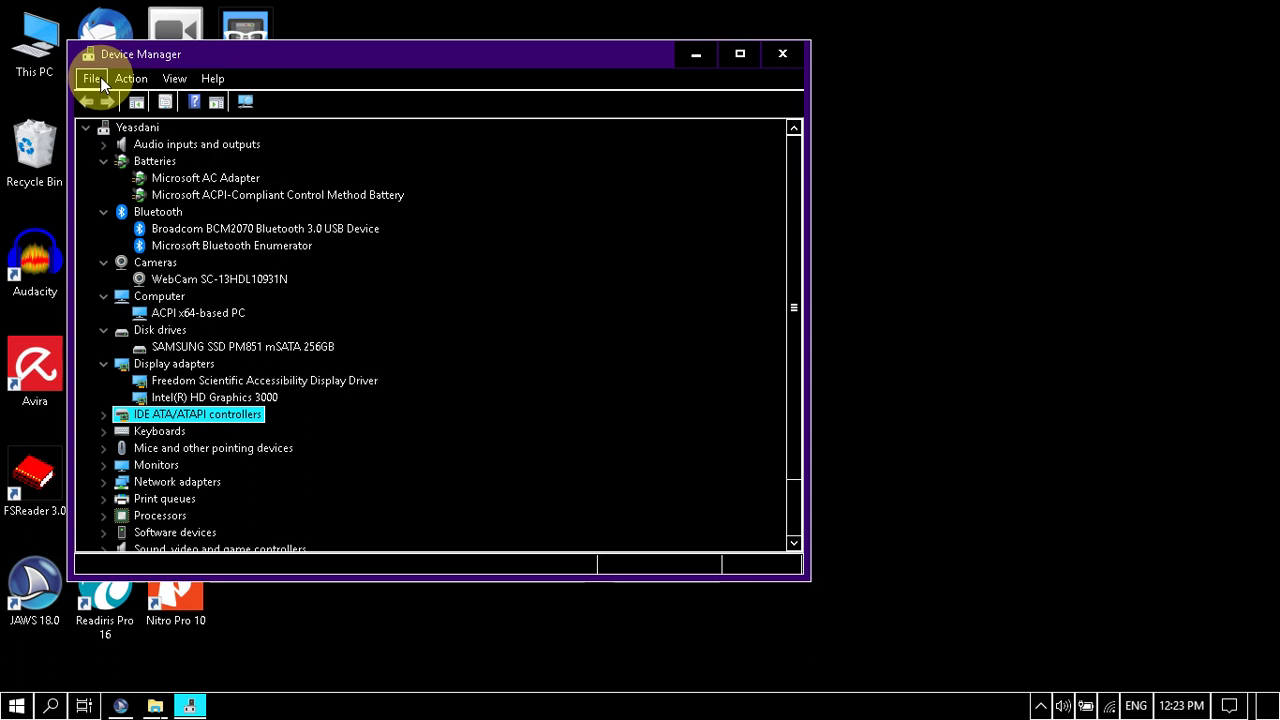
Step: Expand IDE ATA/ATAPI controllers and Keyboards to check the device under each, ending on Mice and other pointing devices
key(Right)
key(Down)
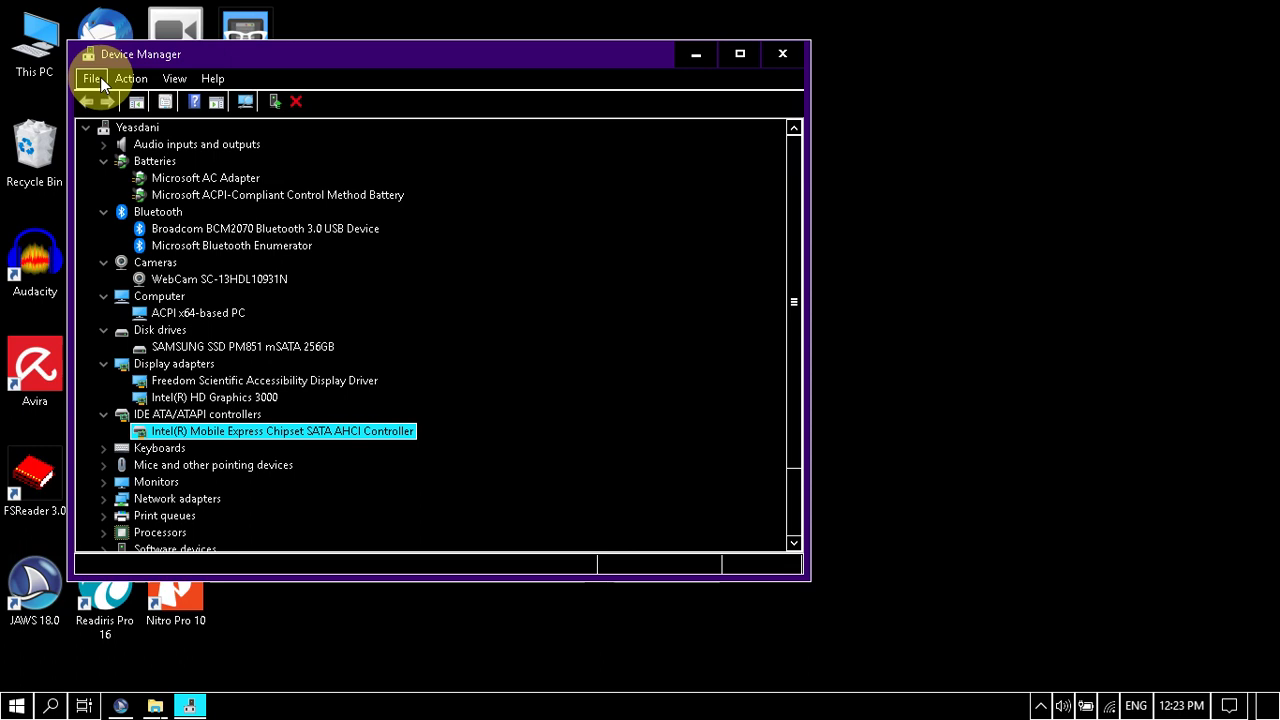
key(Down)
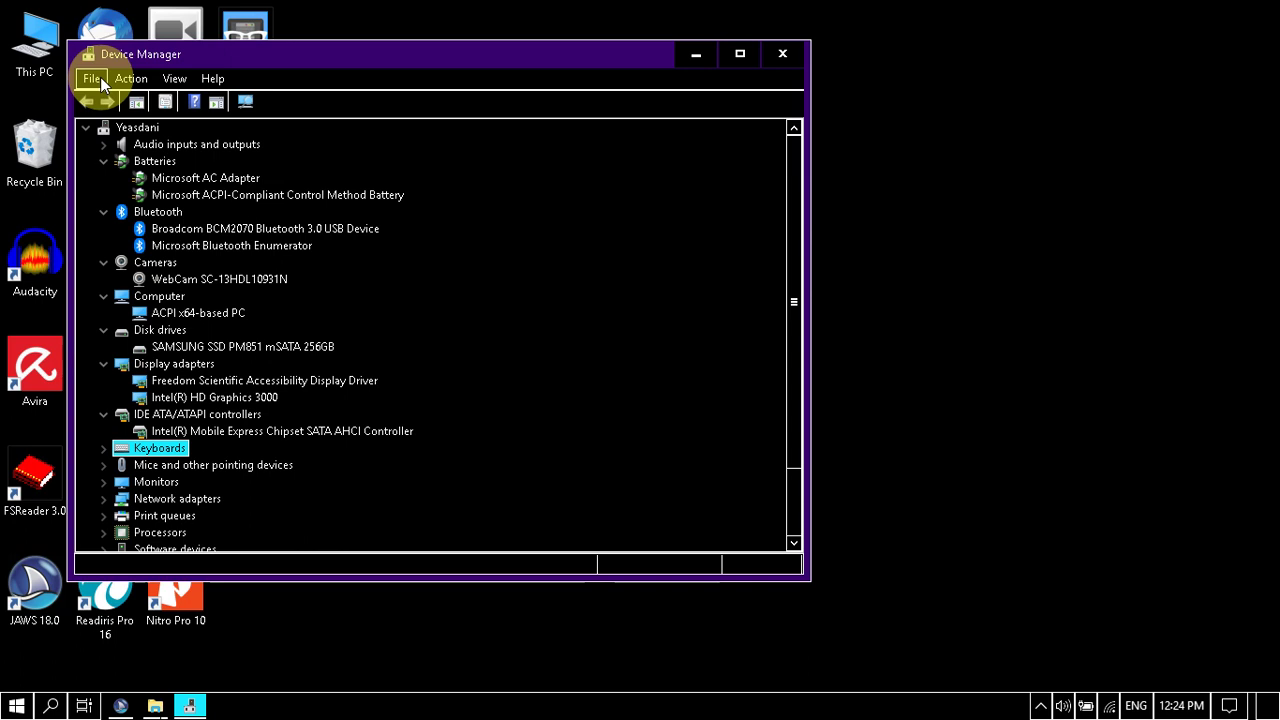
key(Right)
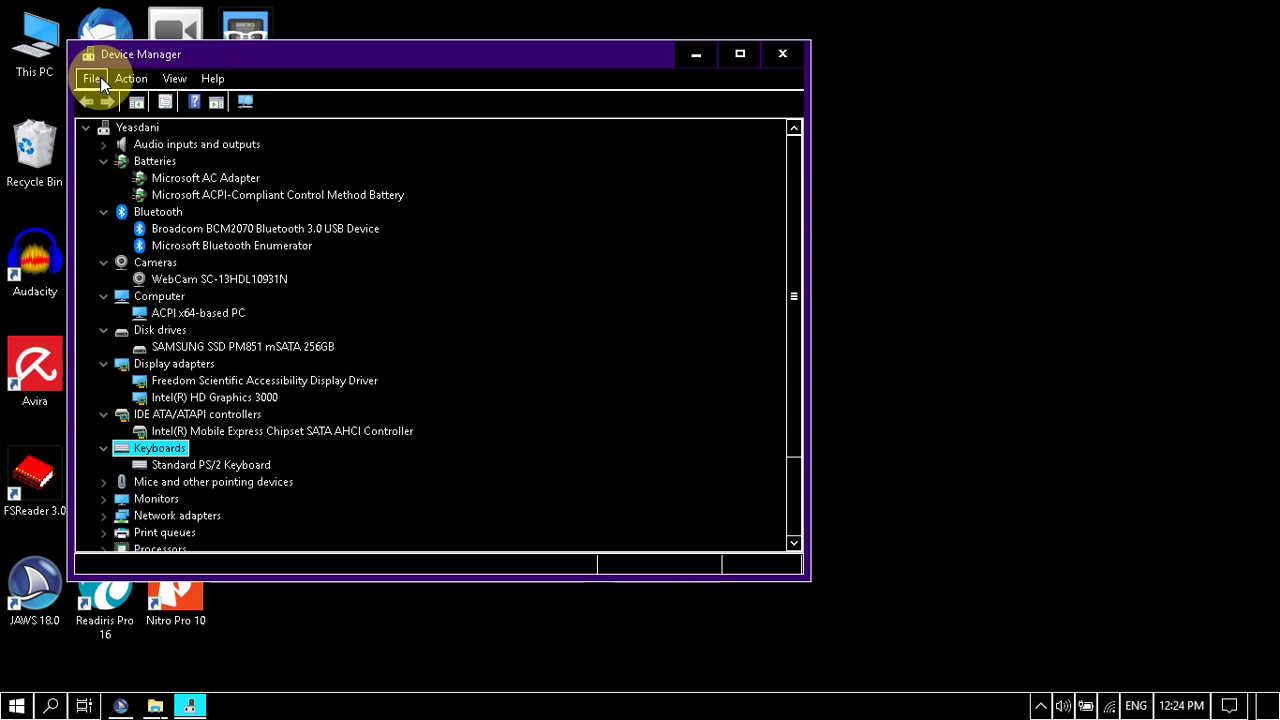
key(Down)
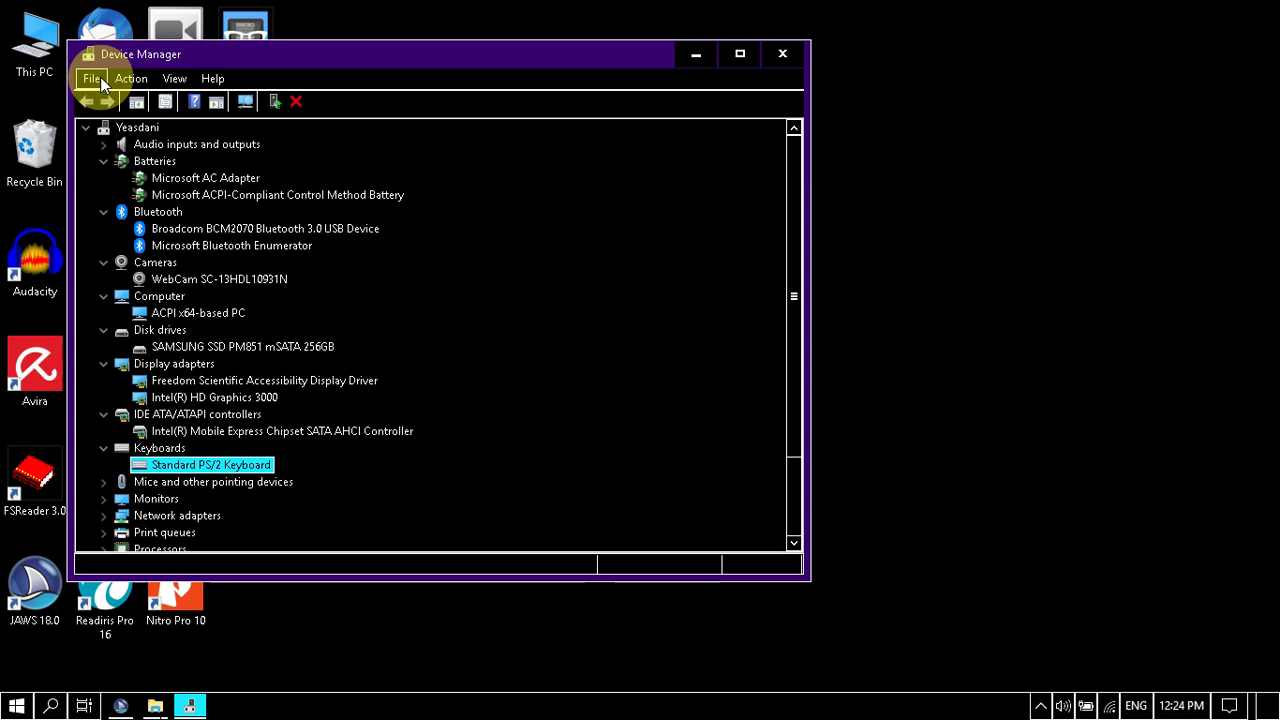
key(Down)
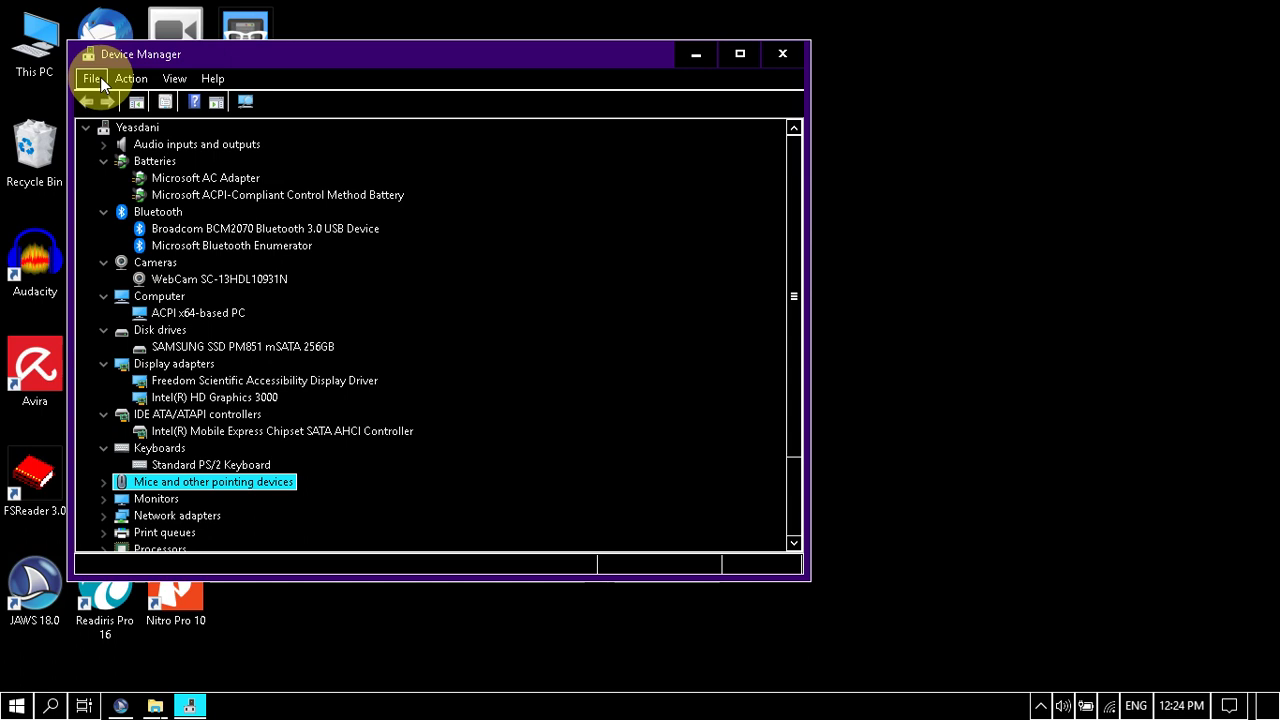
Step: Expand Mice and other pointing devices, check the pointing device listed there, and move on to the Monitors category
key(Right)
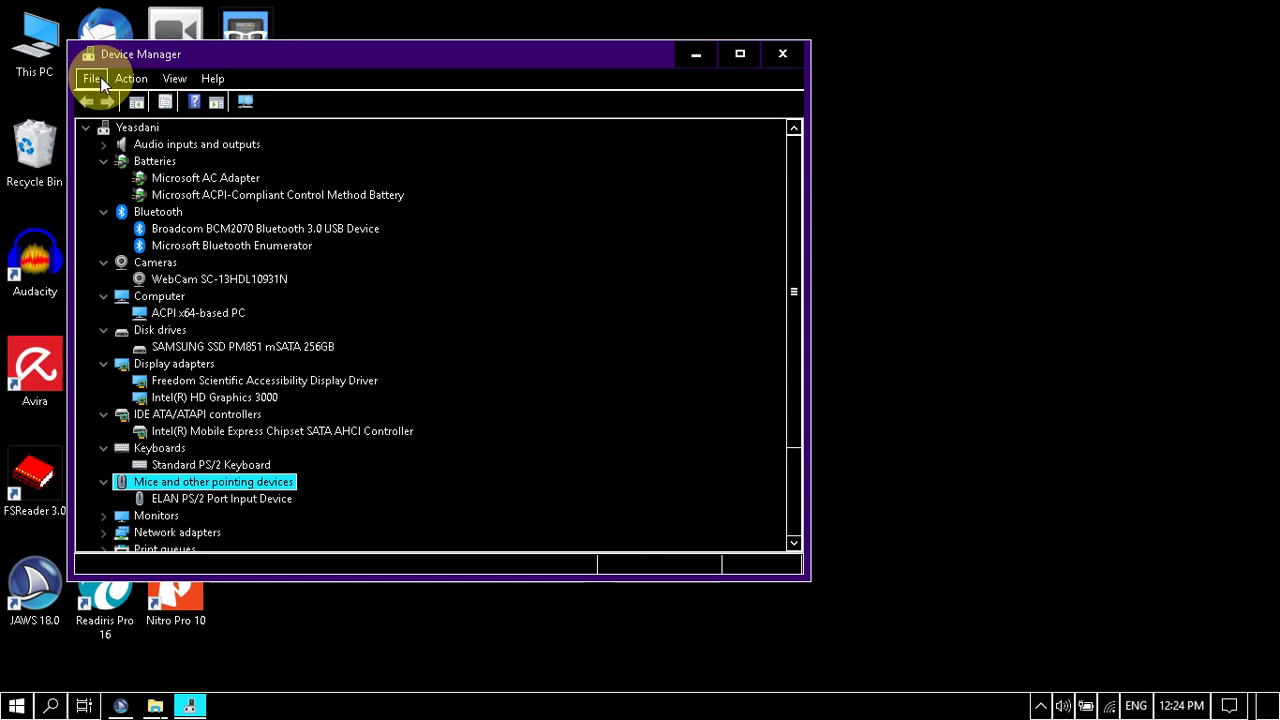
key(Down)
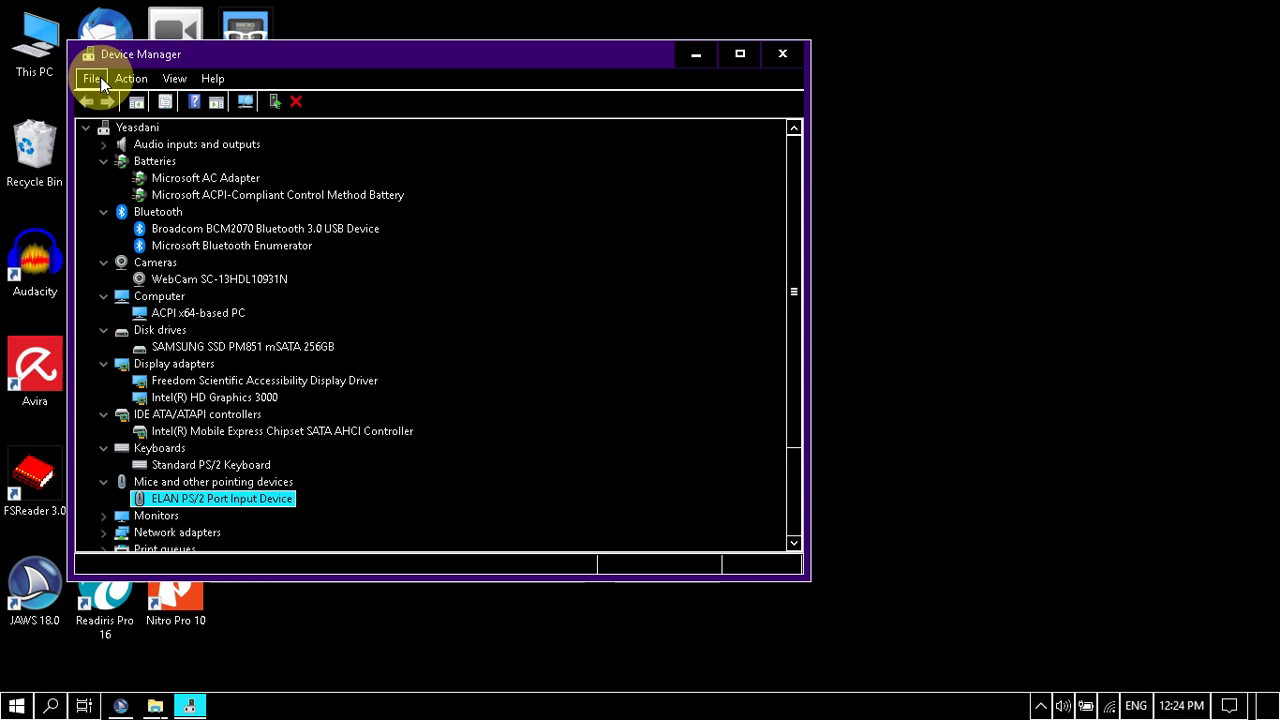
key(Down)
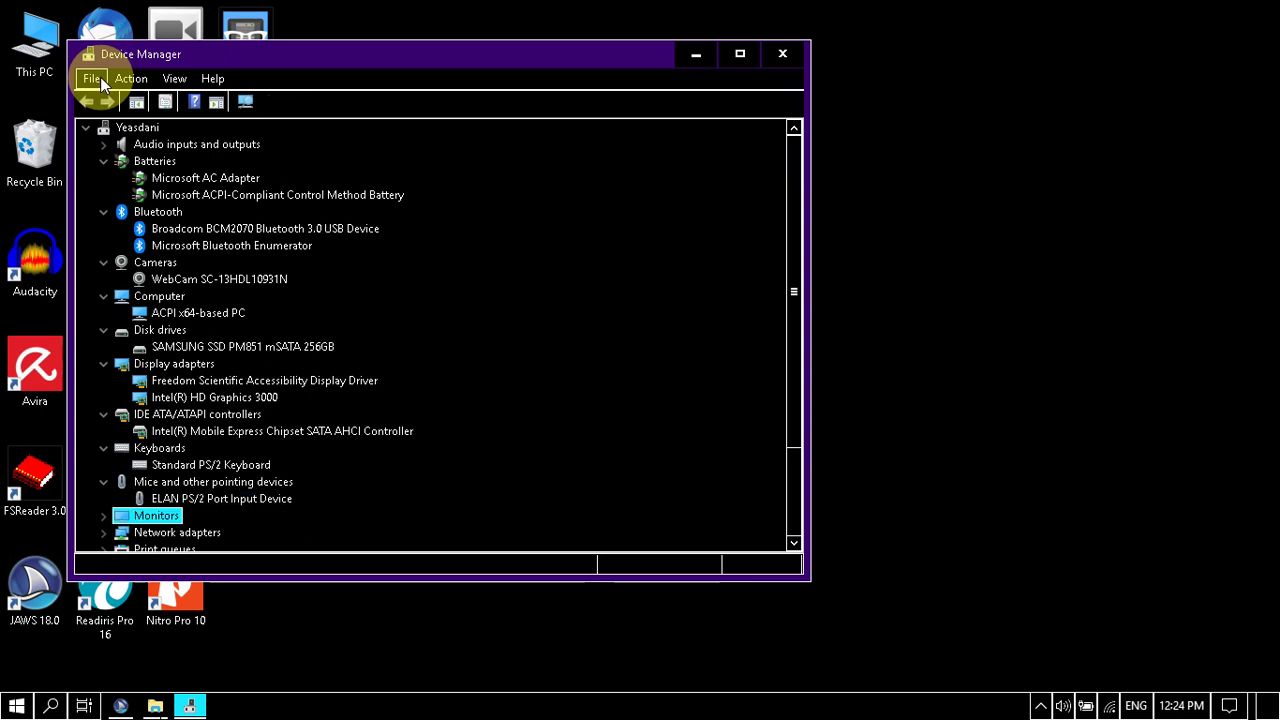
key(Up)
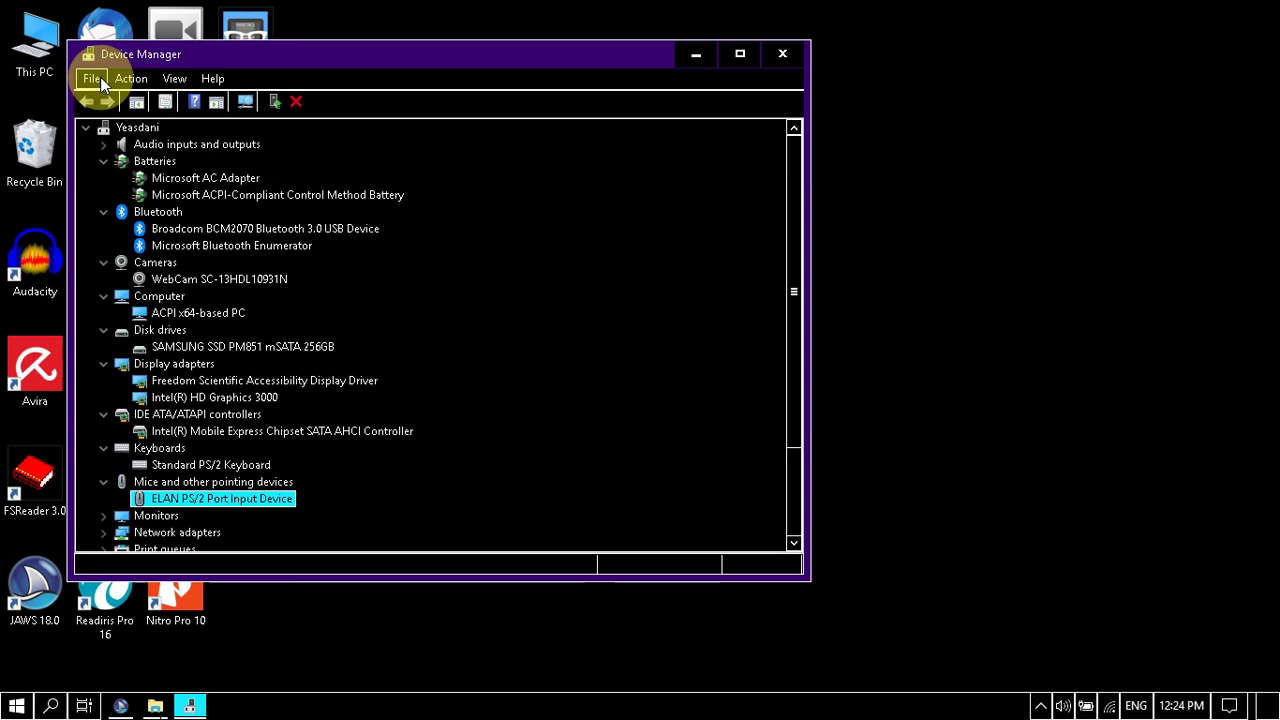
key(Down)
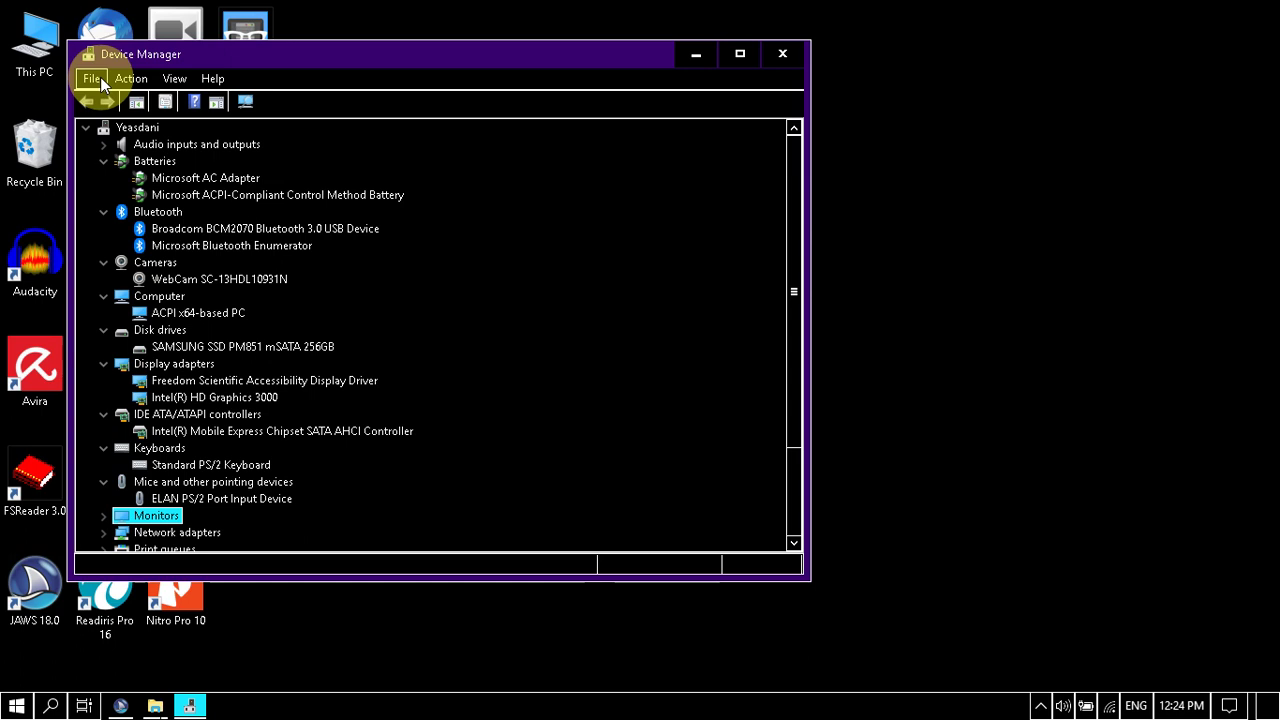
Step: Expand the Monitors category, check the monitor listed there, and move on to the Network adapters category
key(Right)
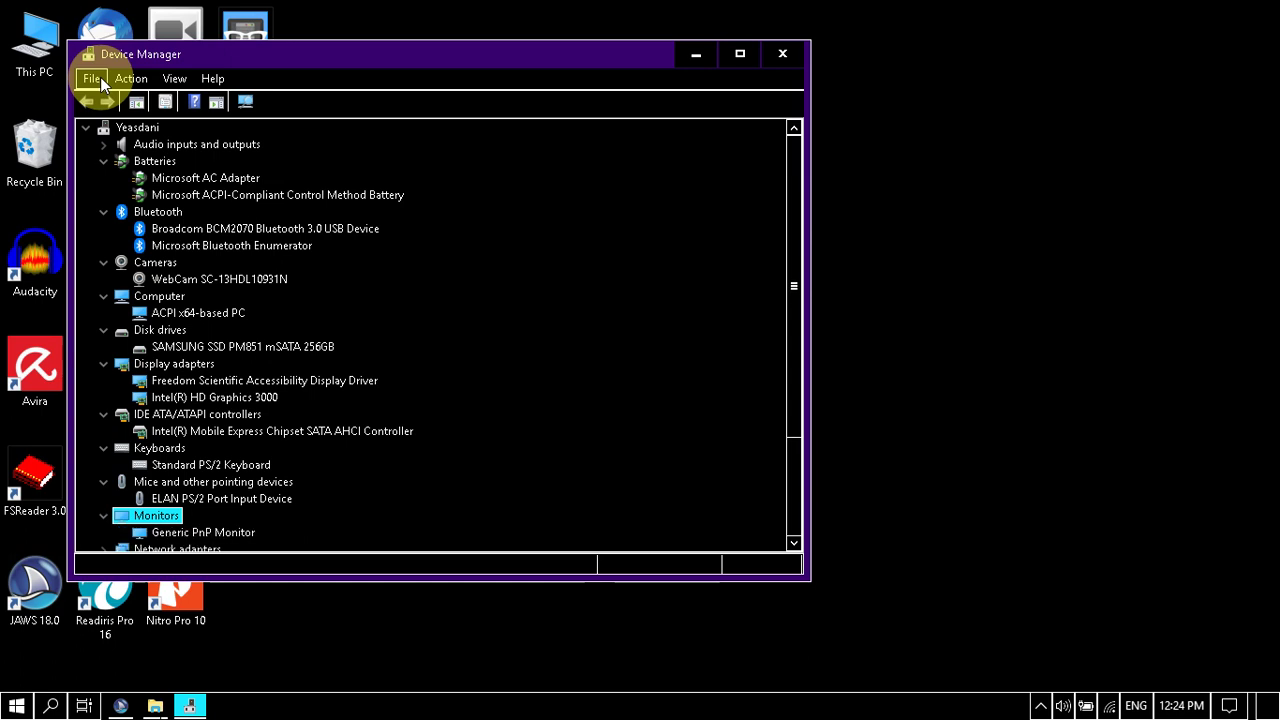
key(Down)
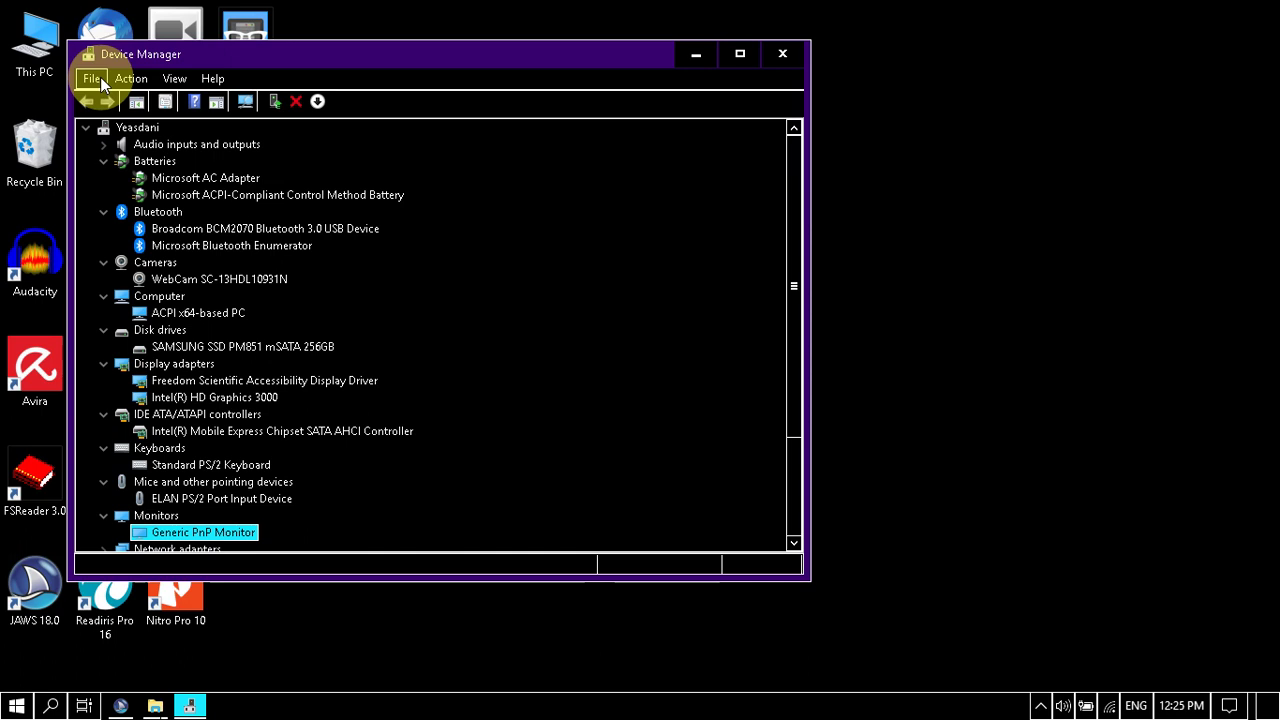
key(Down)
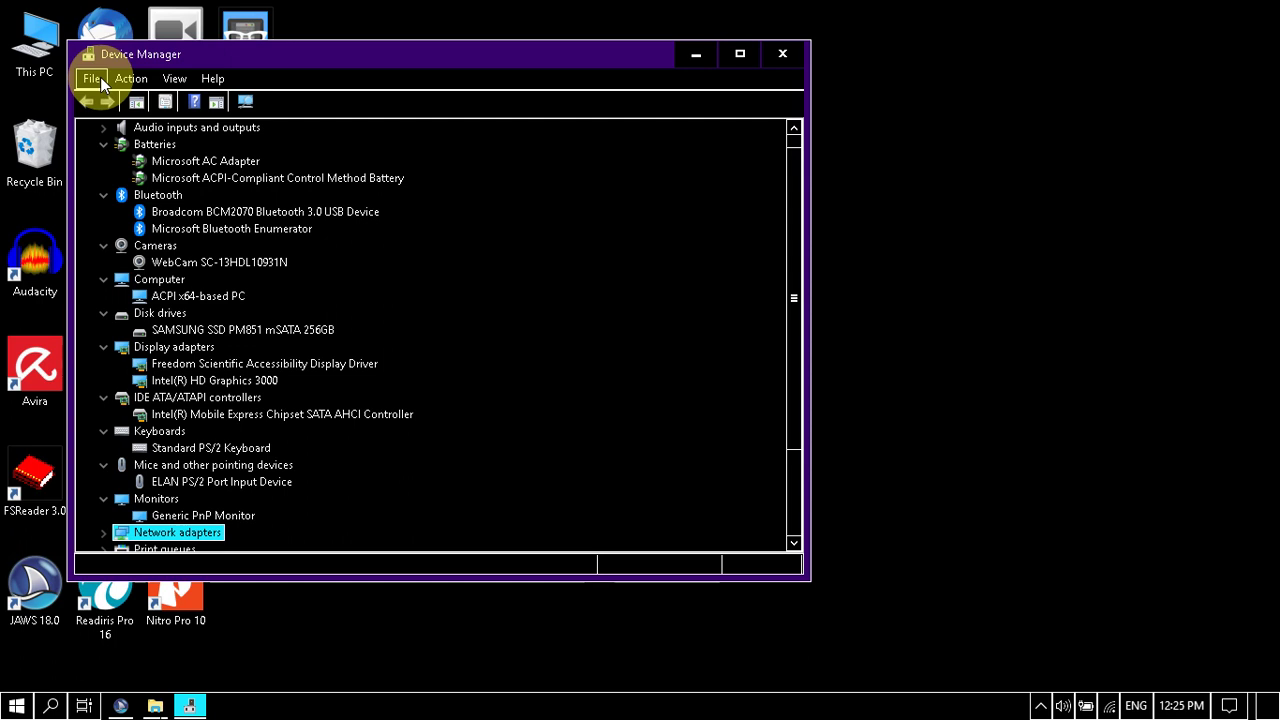
Step: Expand the Network adapters category and go through the Bluetooth, Intel Centrino and Realtek adapters to WAN Miniport (IKEv2)
key(Right)
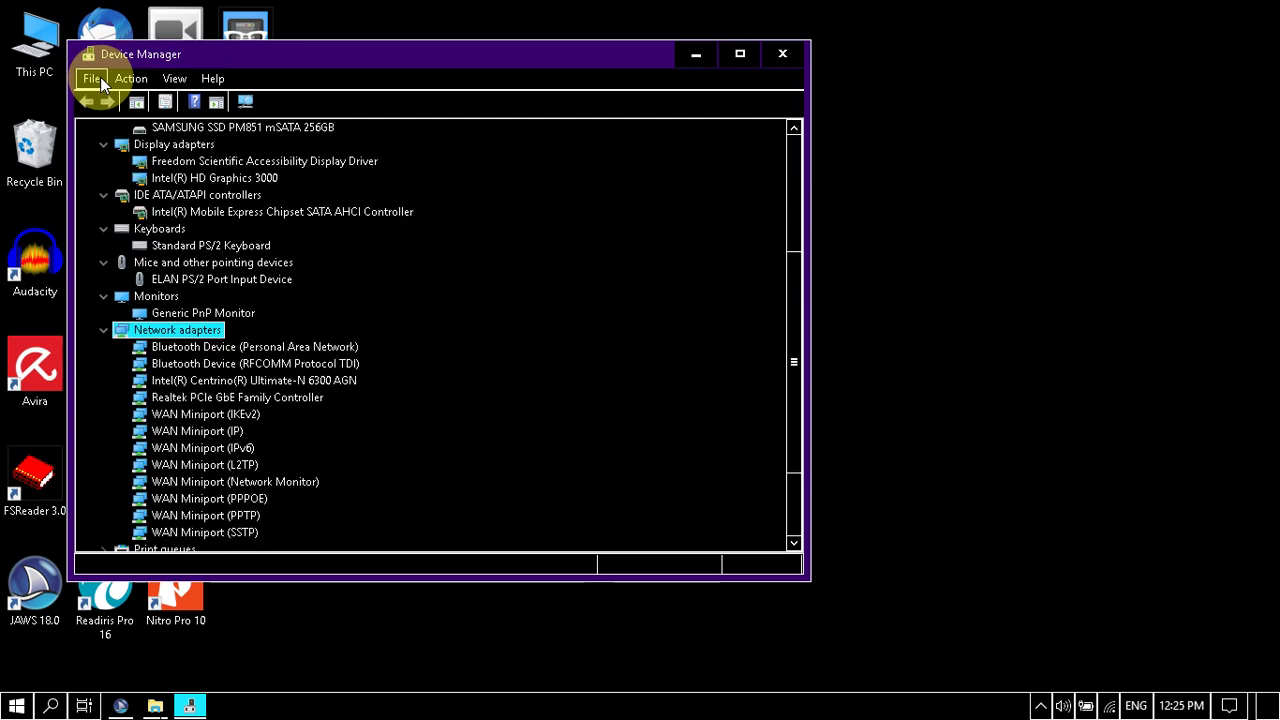
key(Down)
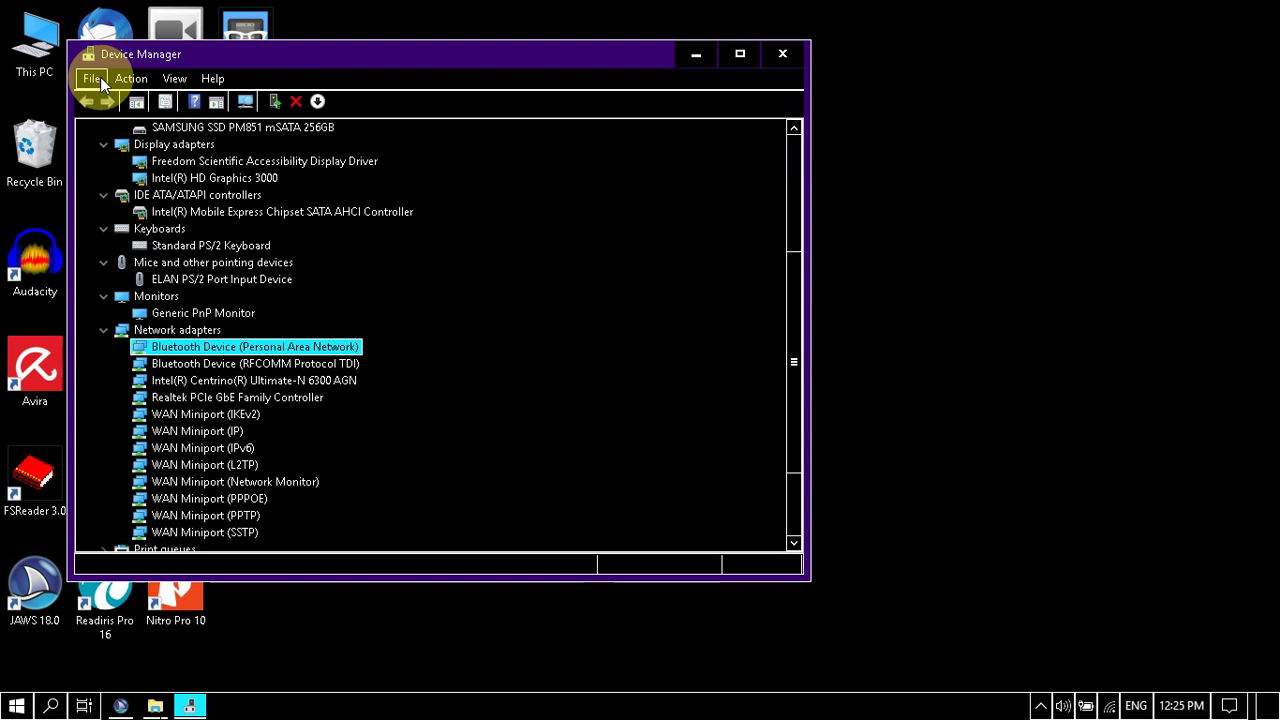
key(Down)
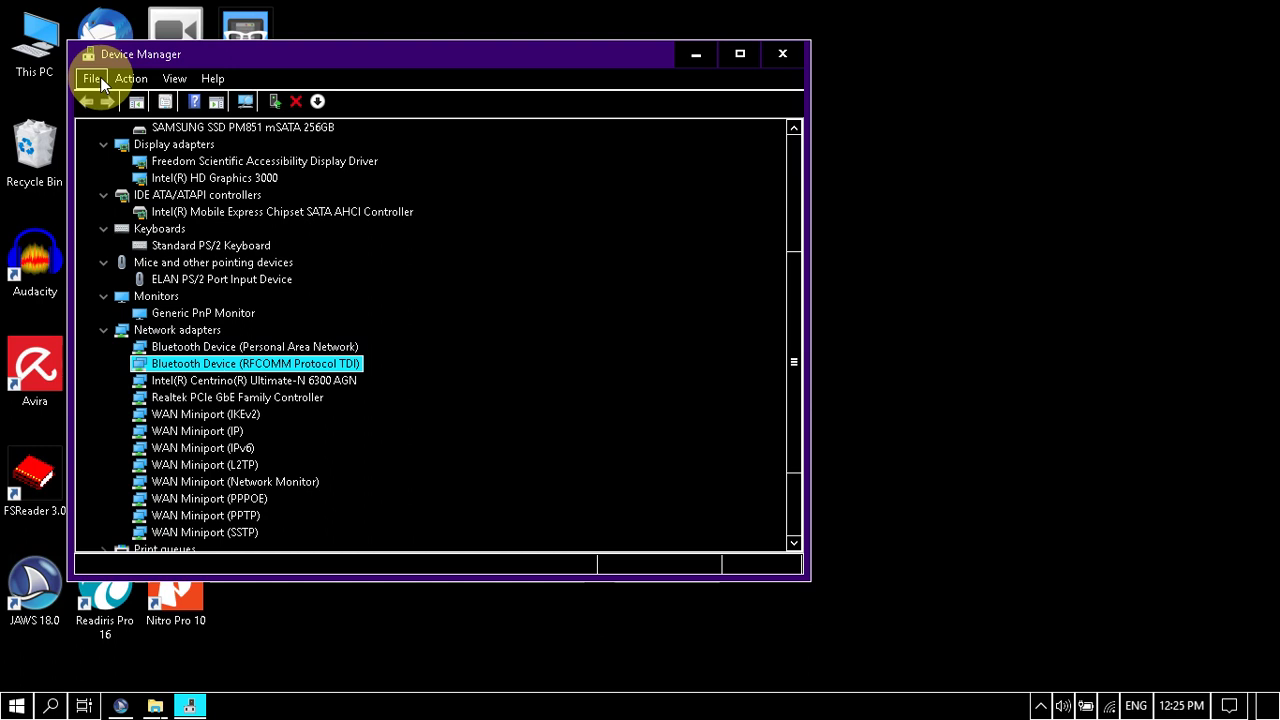
key(Down)
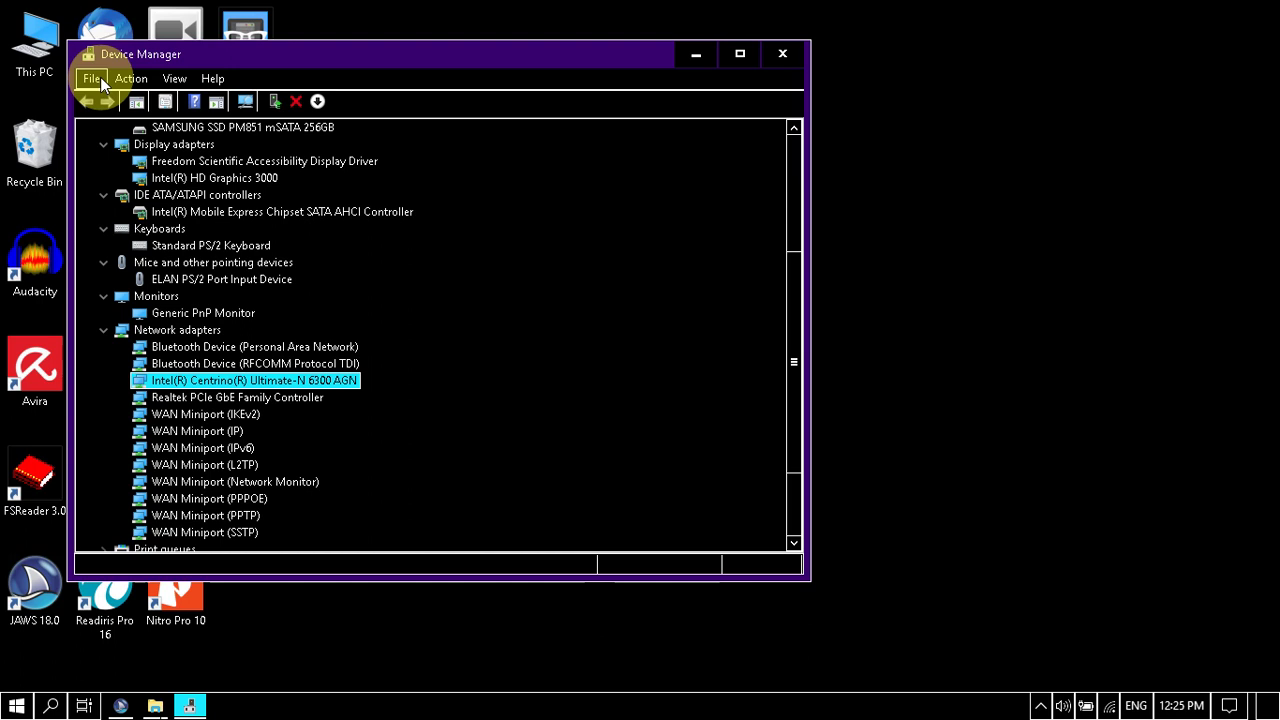
key(Down)
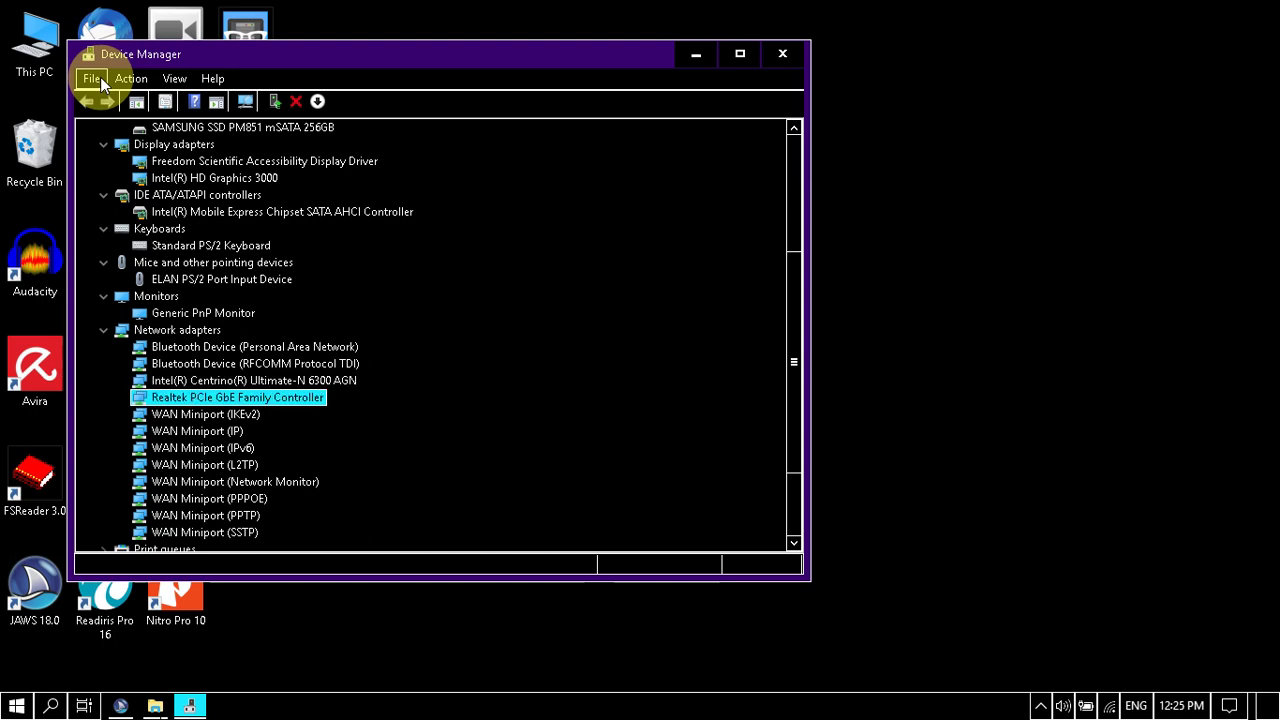
key(Down)
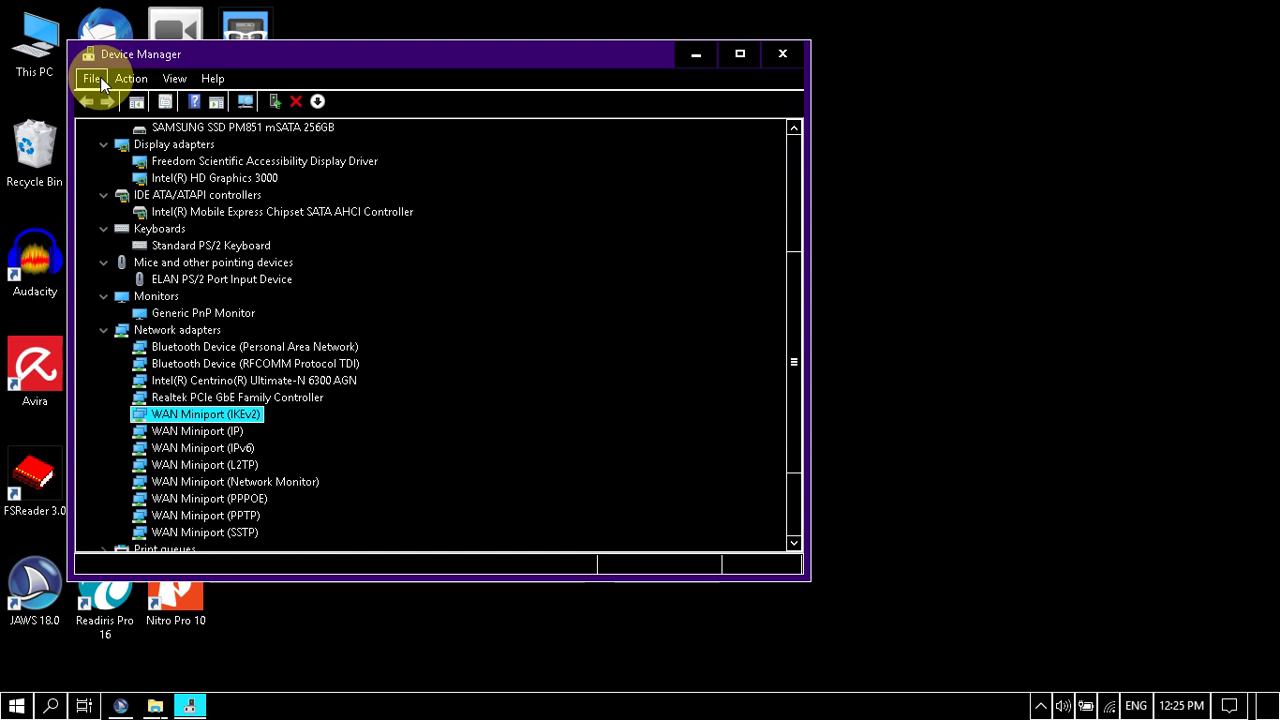
key(Down)
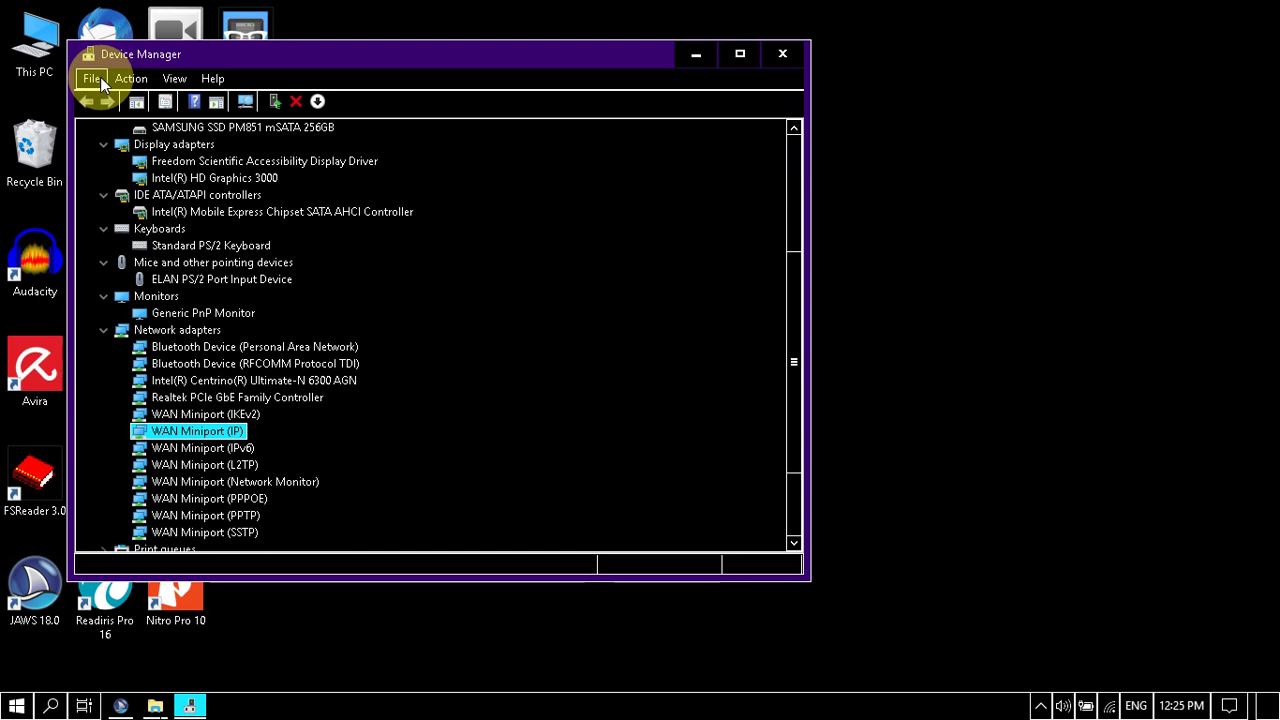
key(Up)
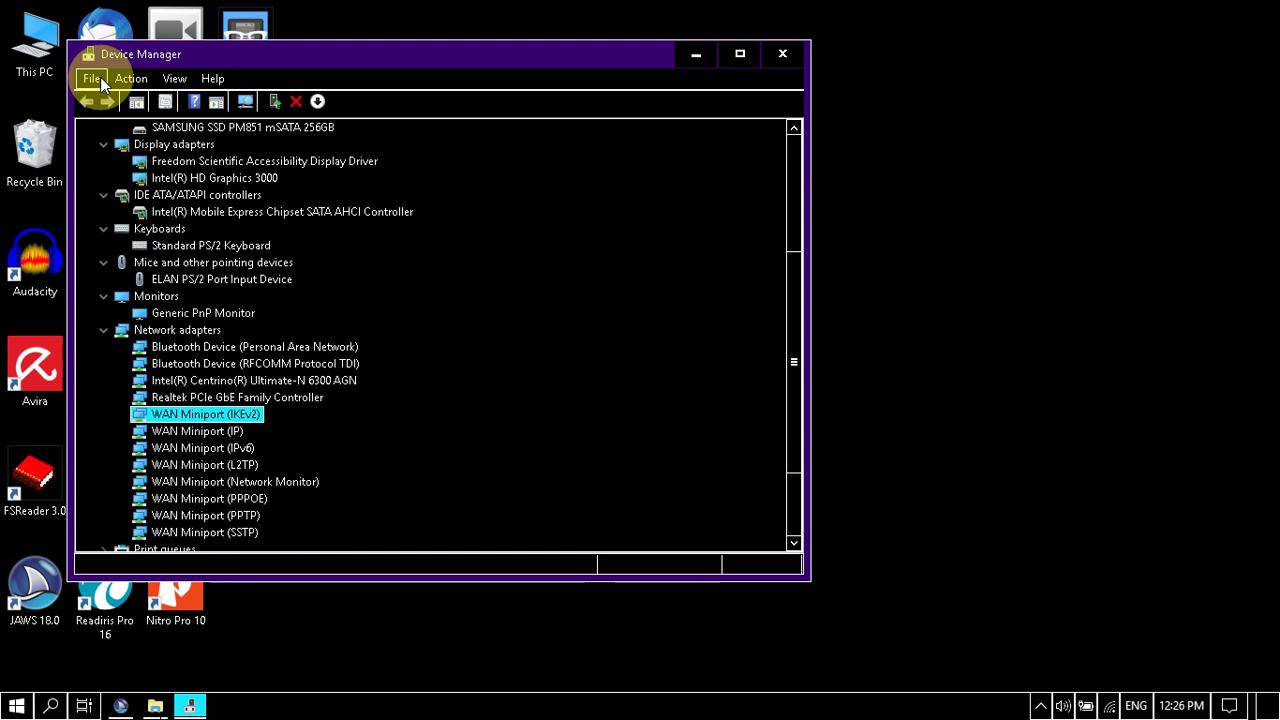
Step: Go through the remaining WAN Miniport adapters and move on to the Print queues category
key(Down)
key(Down)
key(Down)
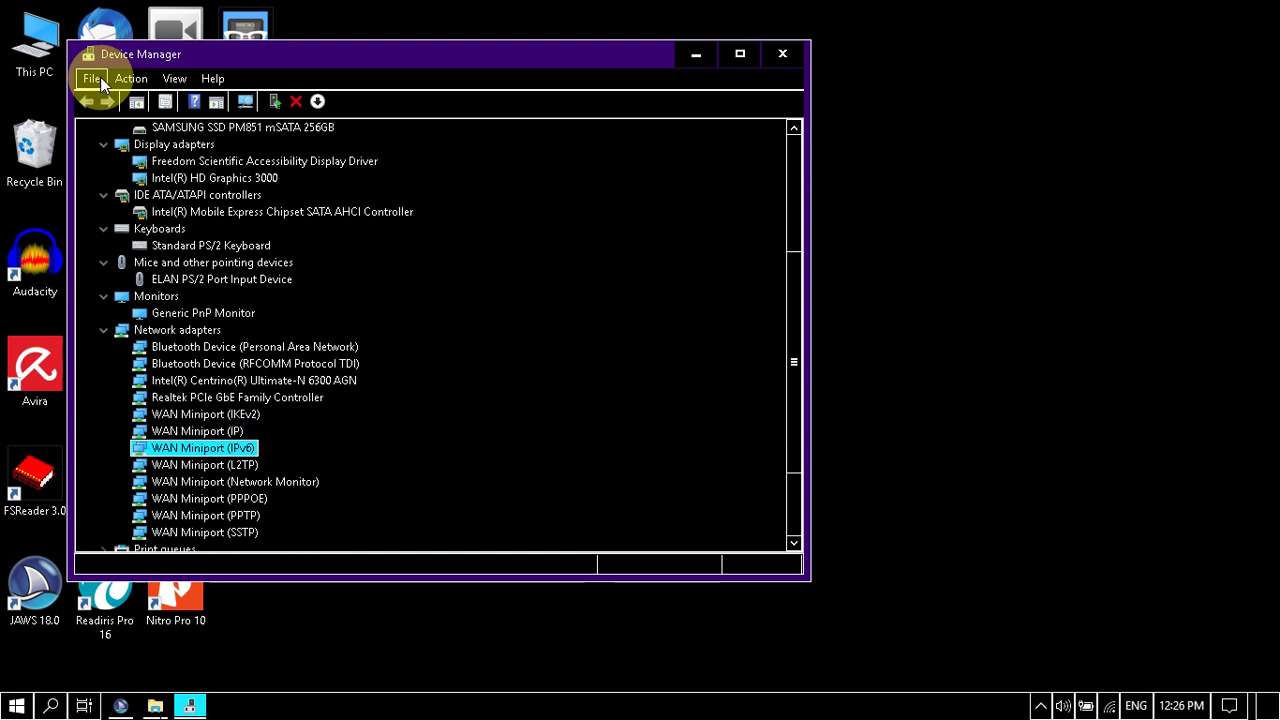
key(Down)
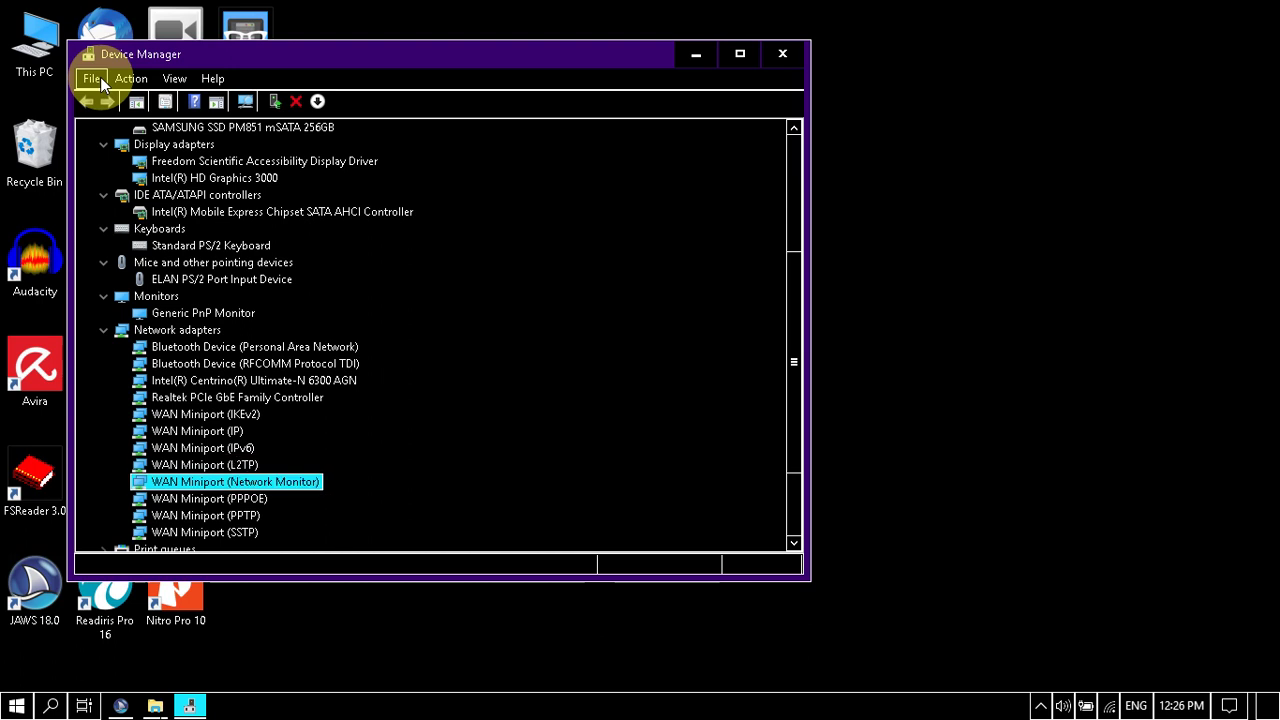
key(Down)
key(Down)
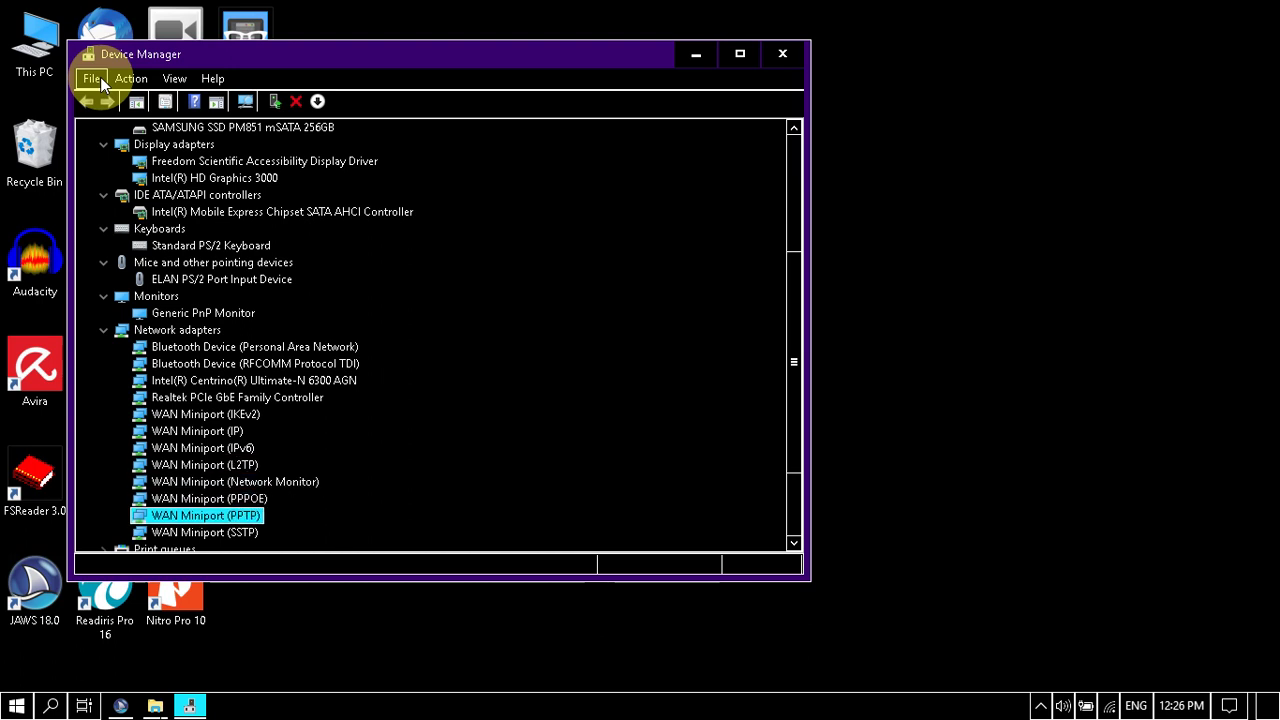
key(Down)
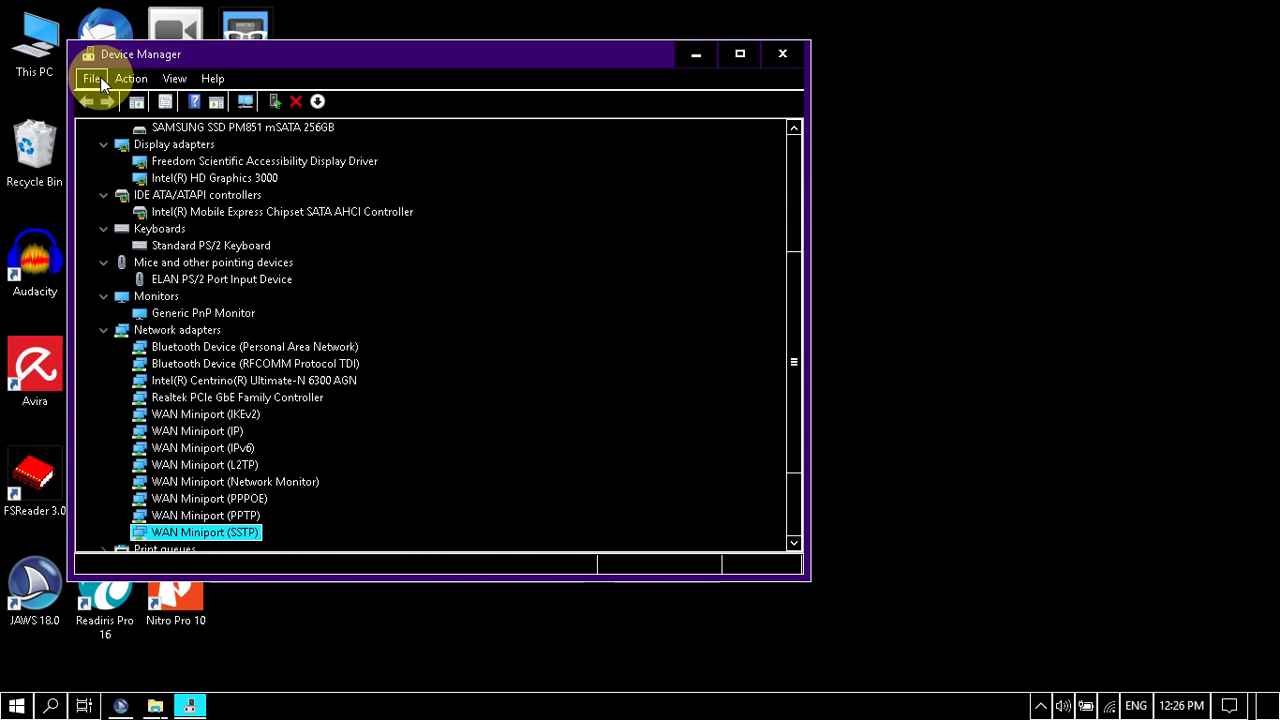
key(Down)
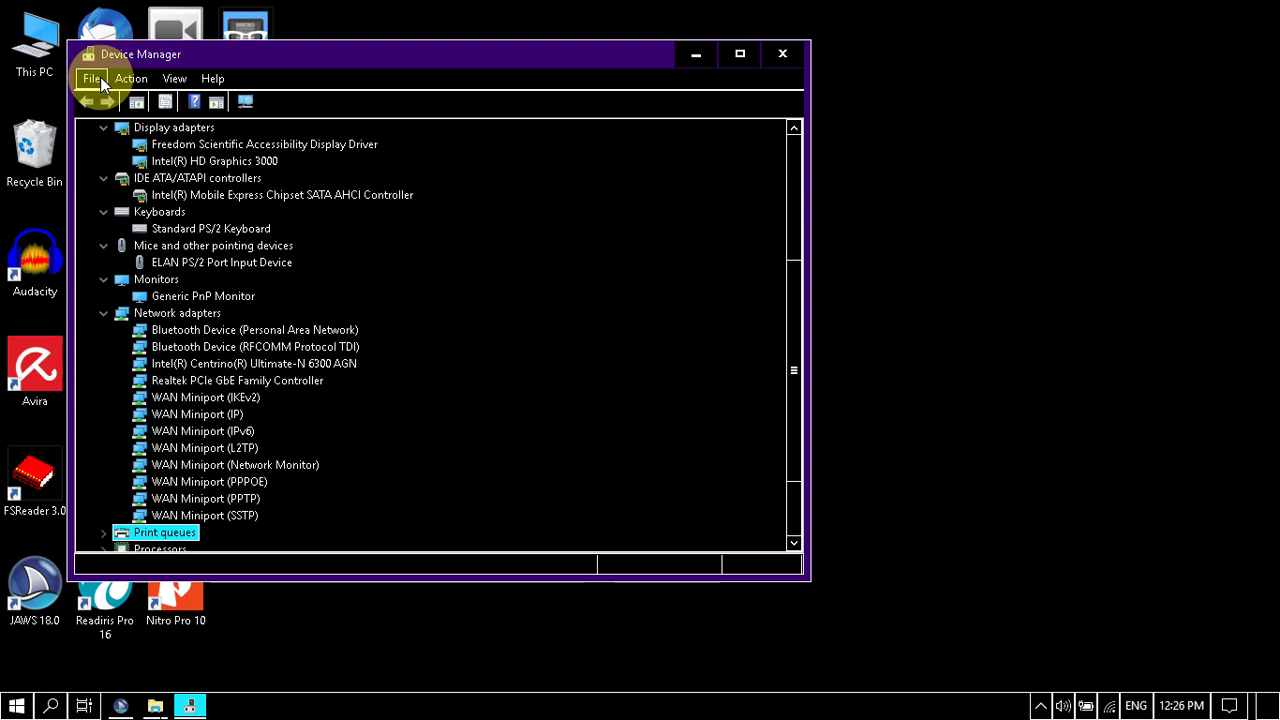
Step: Expand the Print queues category, go through each printer listed there, and move on to the Processors category
key(Right)
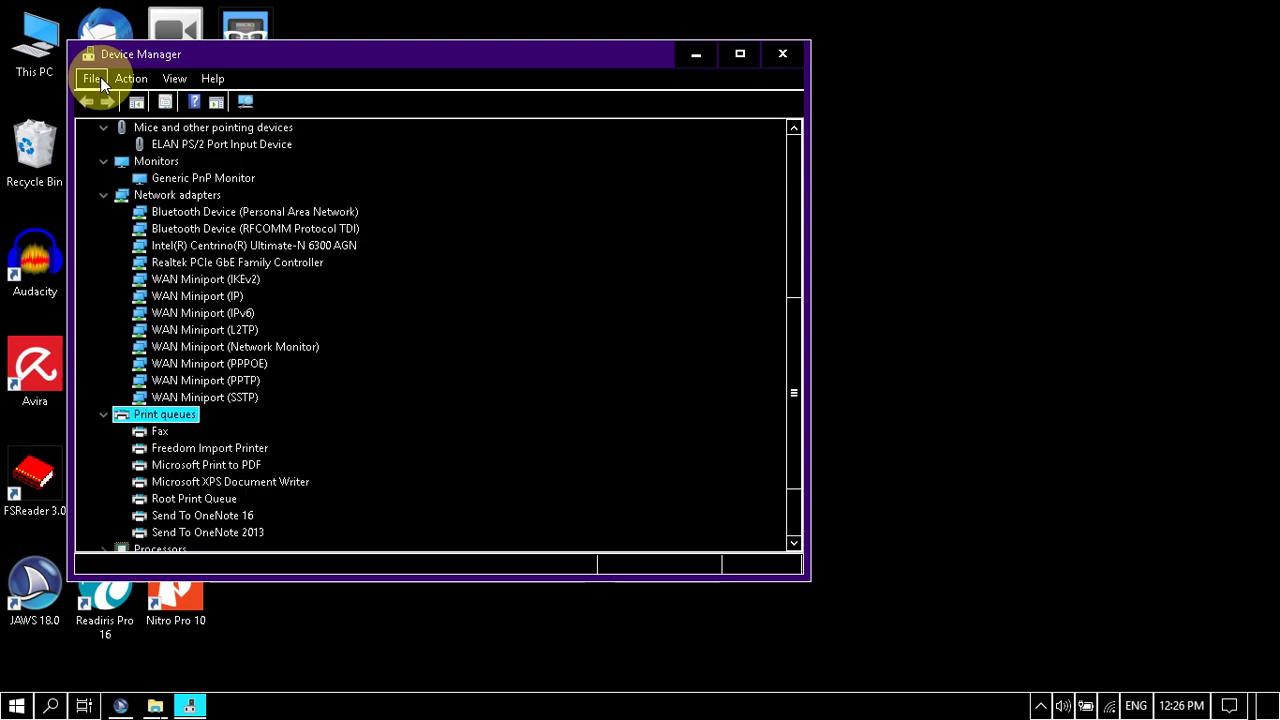
key(Down)
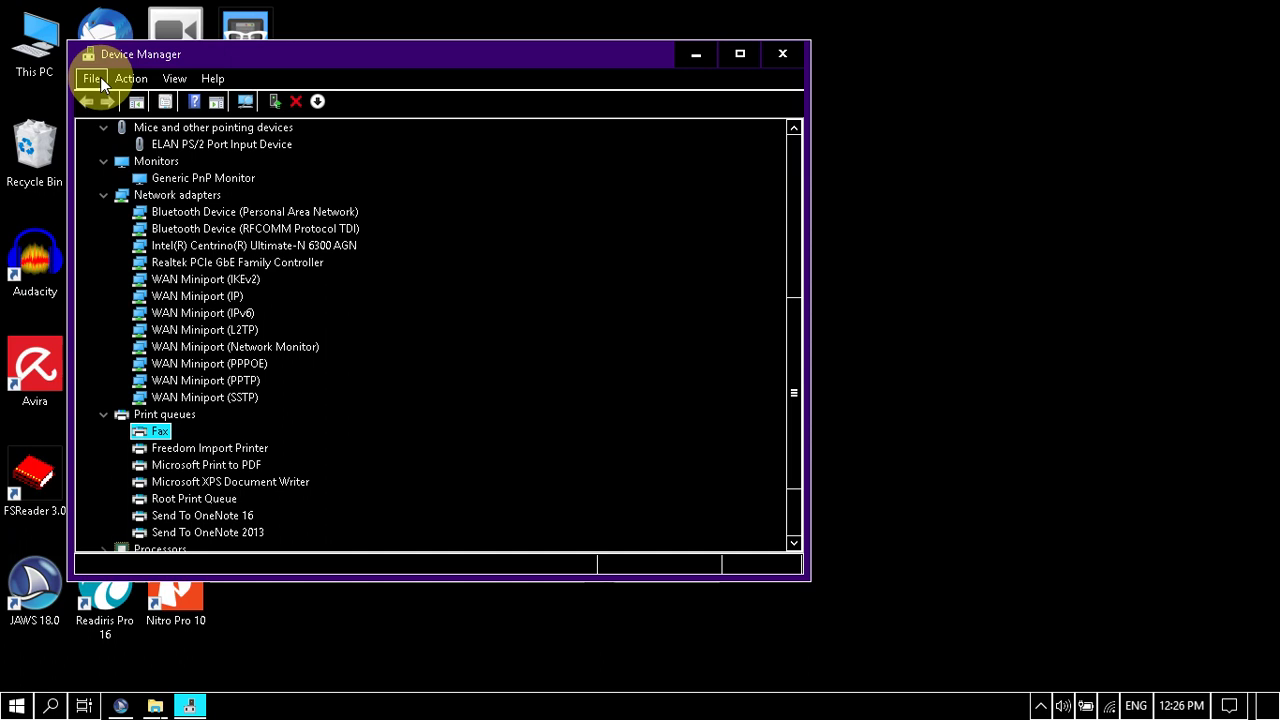
key(Down)
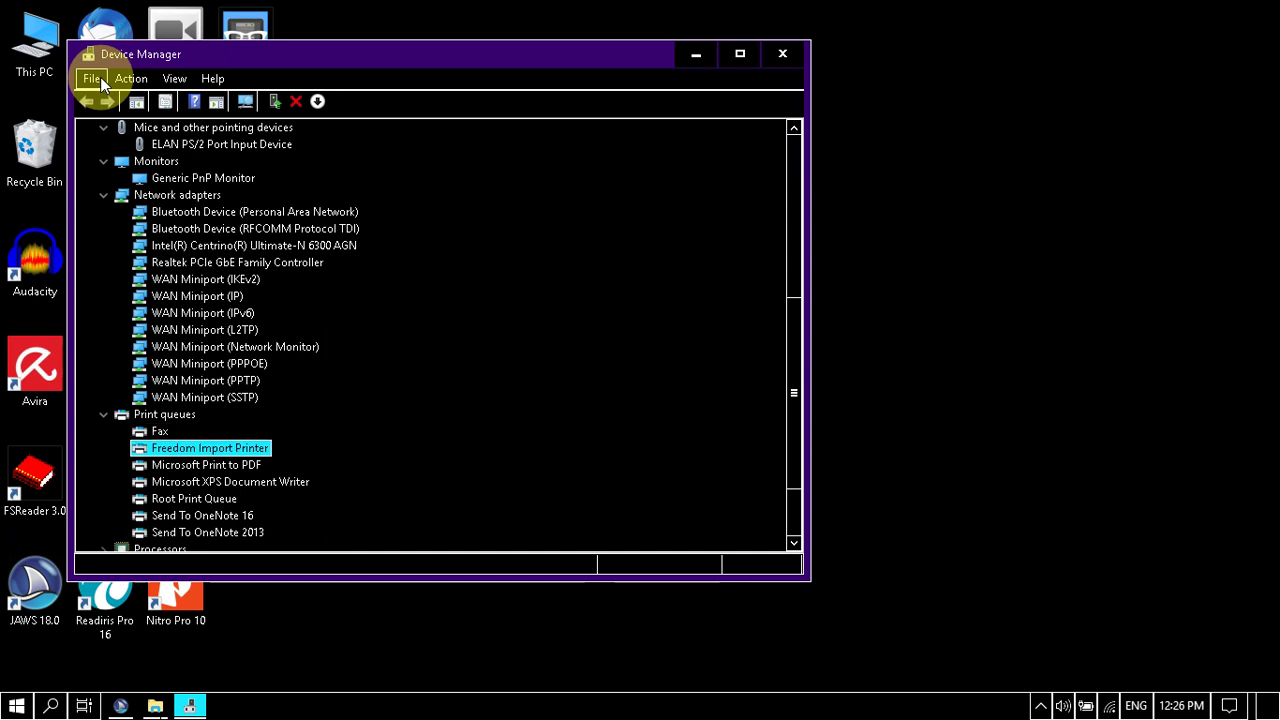
key(Down)
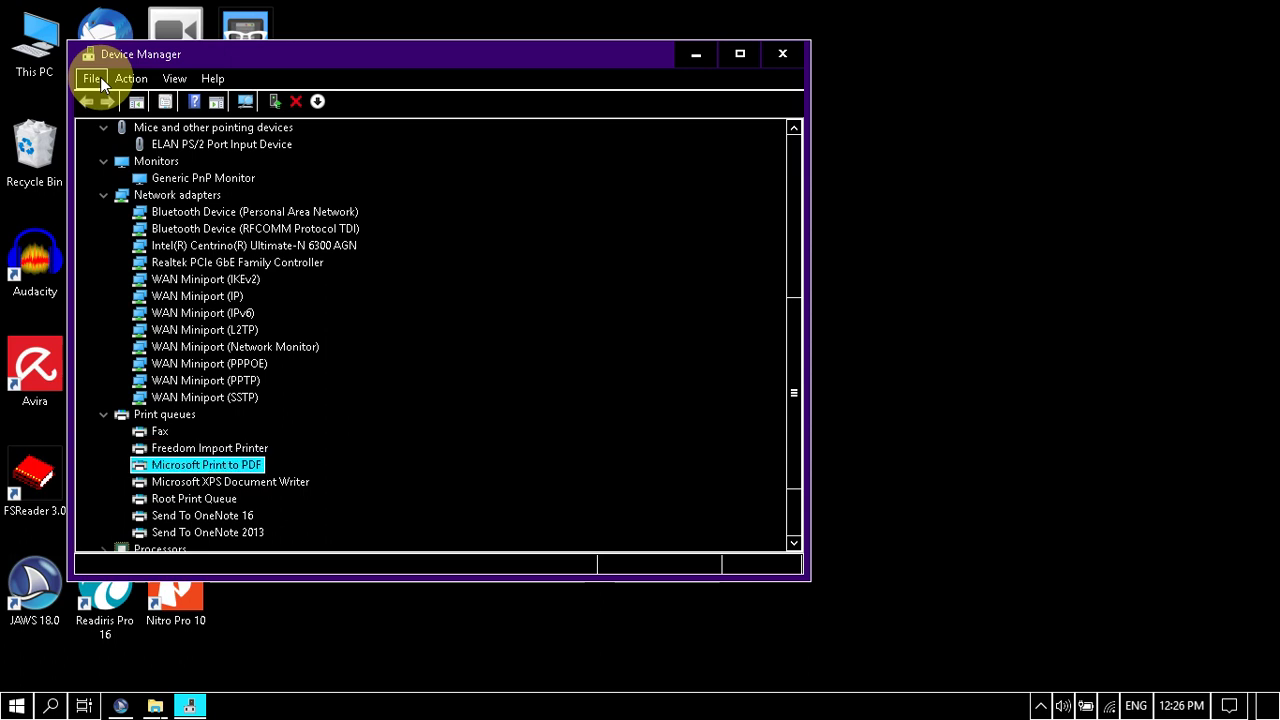
key(Down)
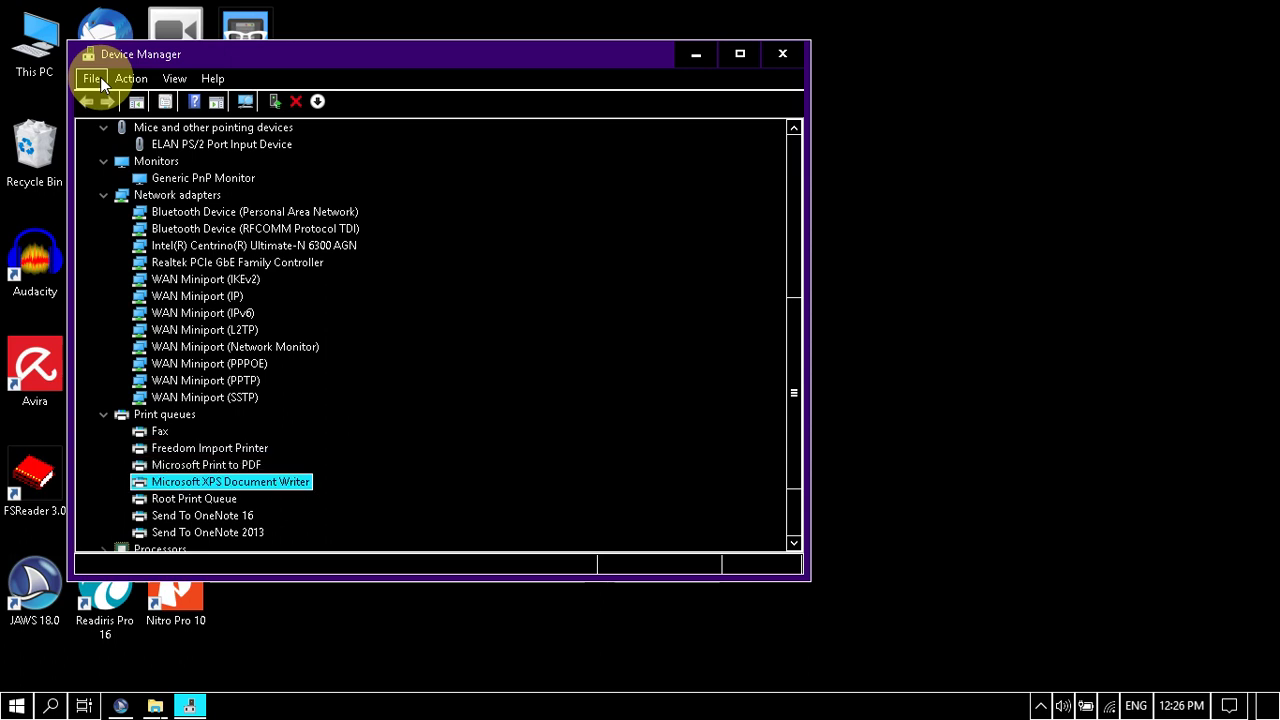
key(Down)
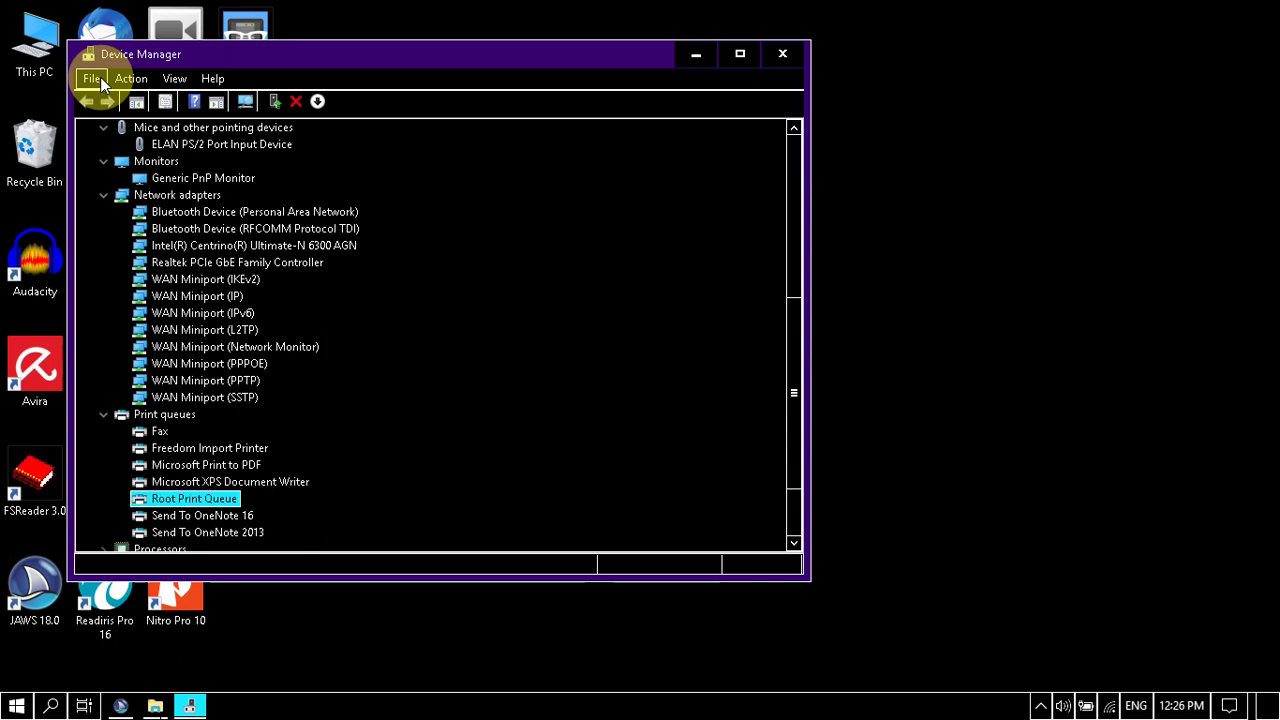
key(Down)
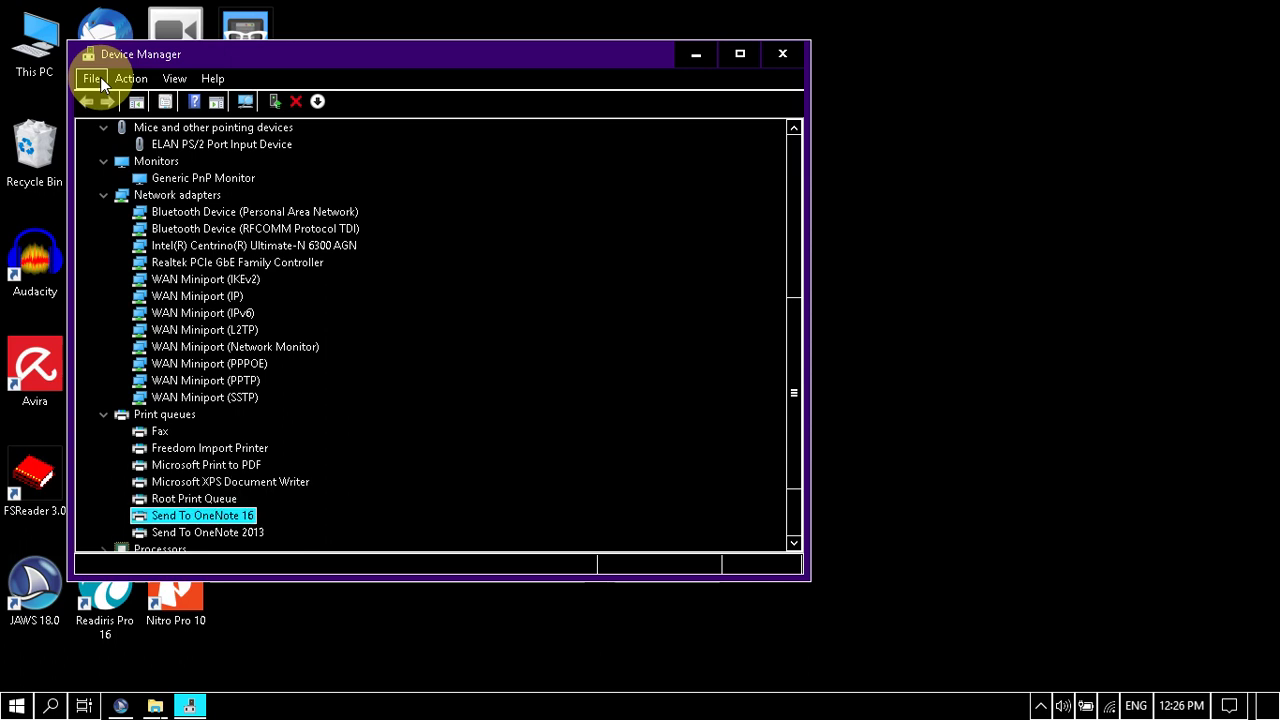
key(Down)
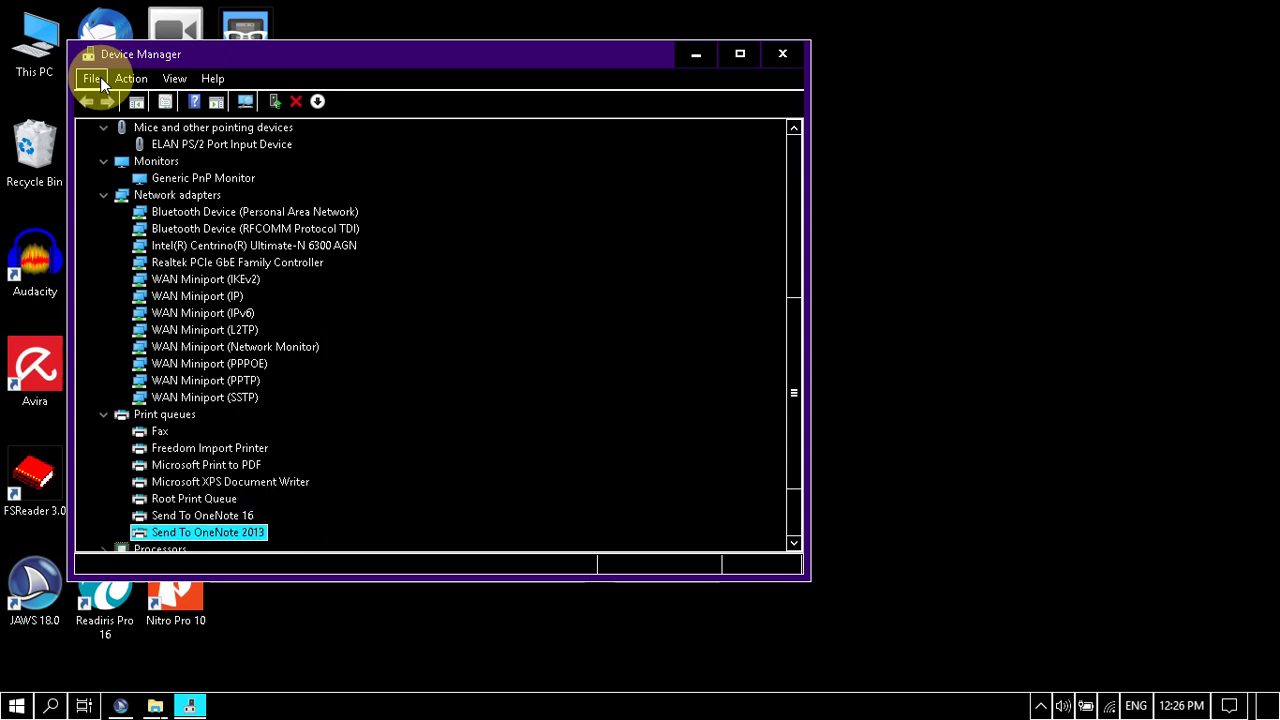
key(Down)
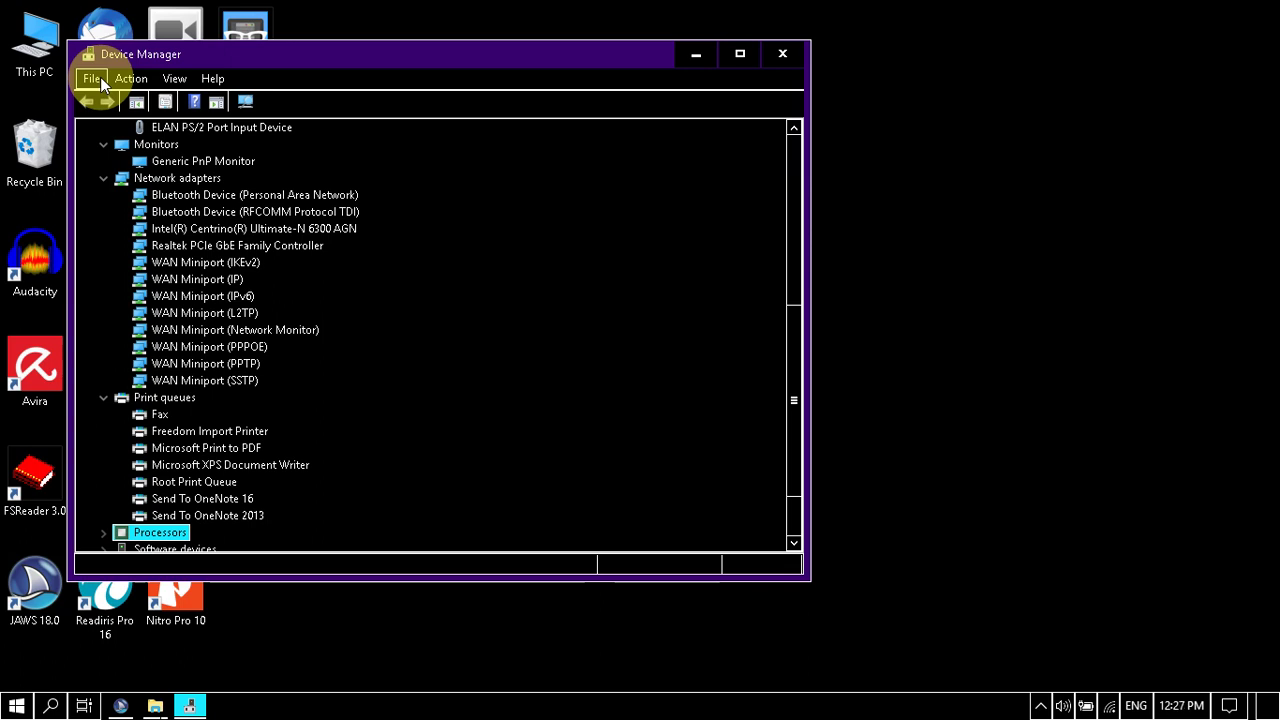
Step: Expand the Processors category, go through each processor entry, and move on to the Software devices category
key(Right)
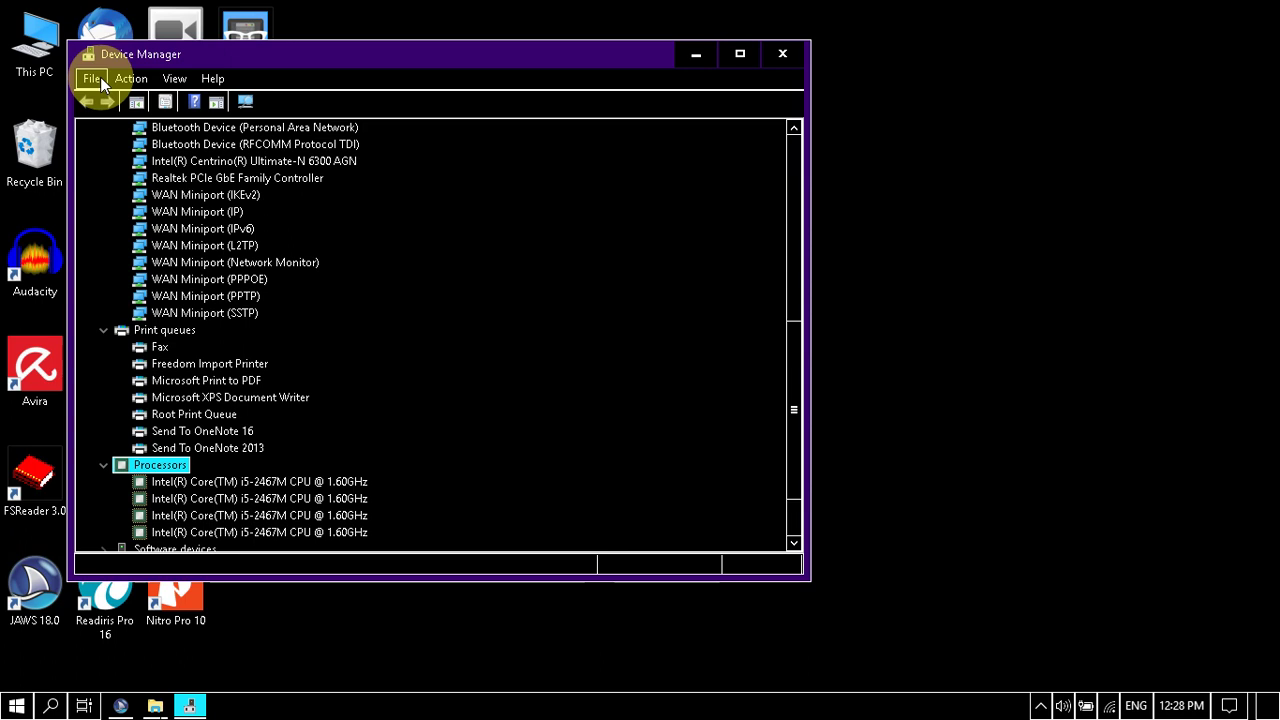
key(Down)
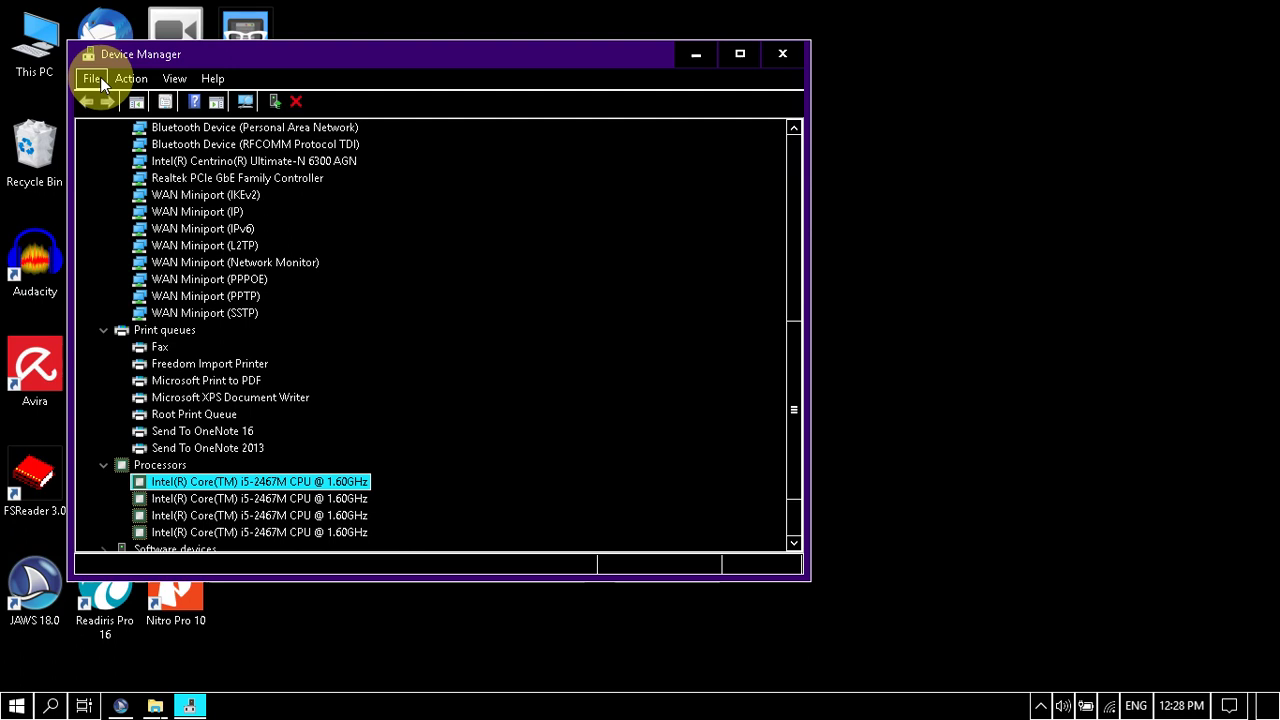
key(Down)
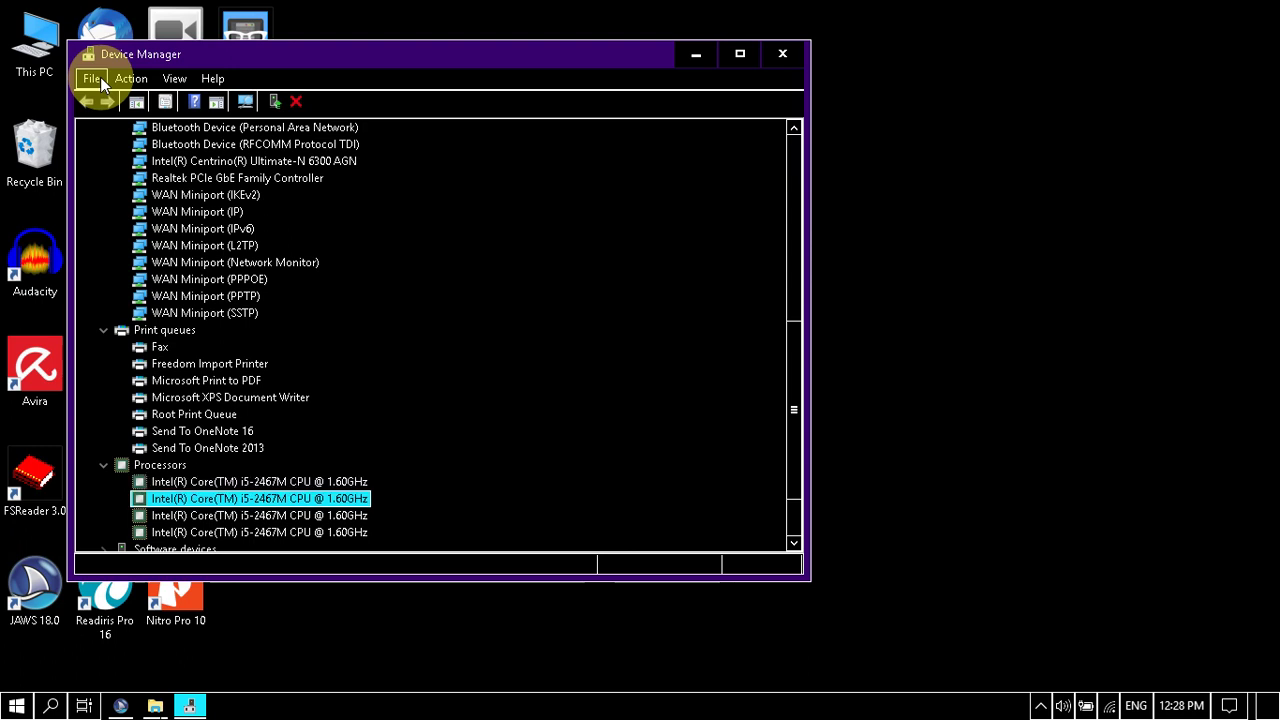
key(Down)
key(Down)
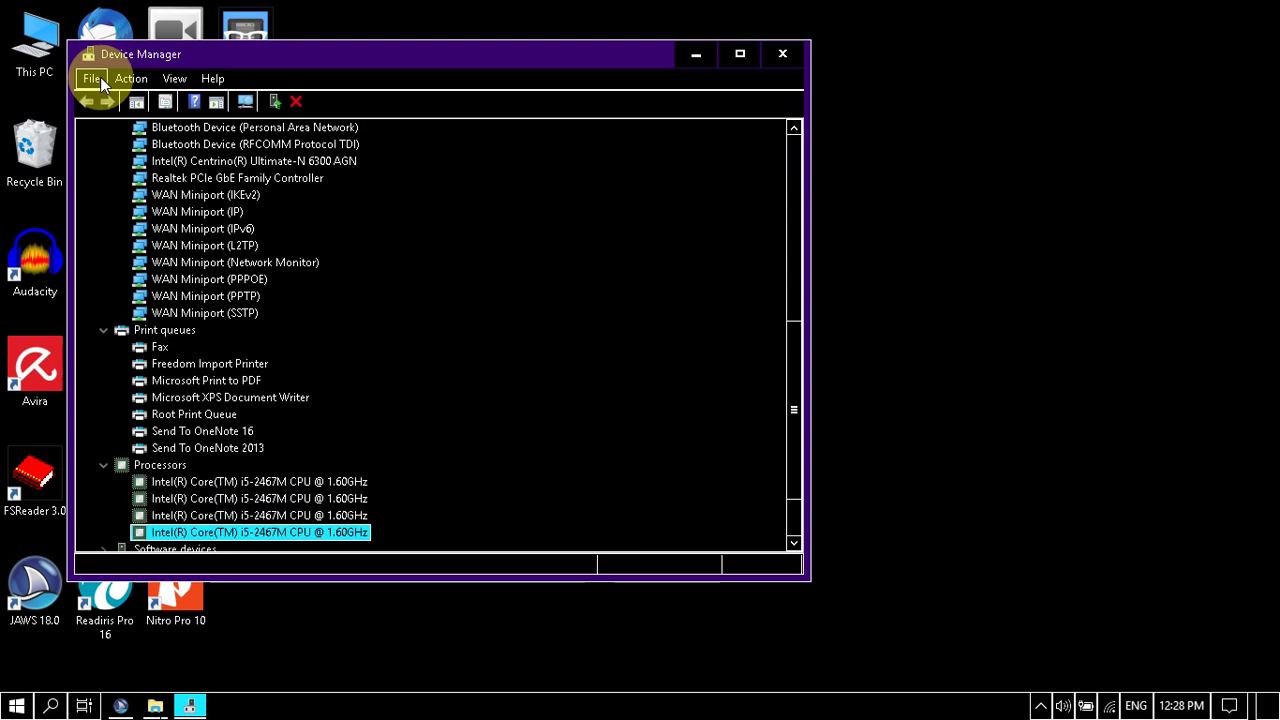
key(Down)
key(Up)
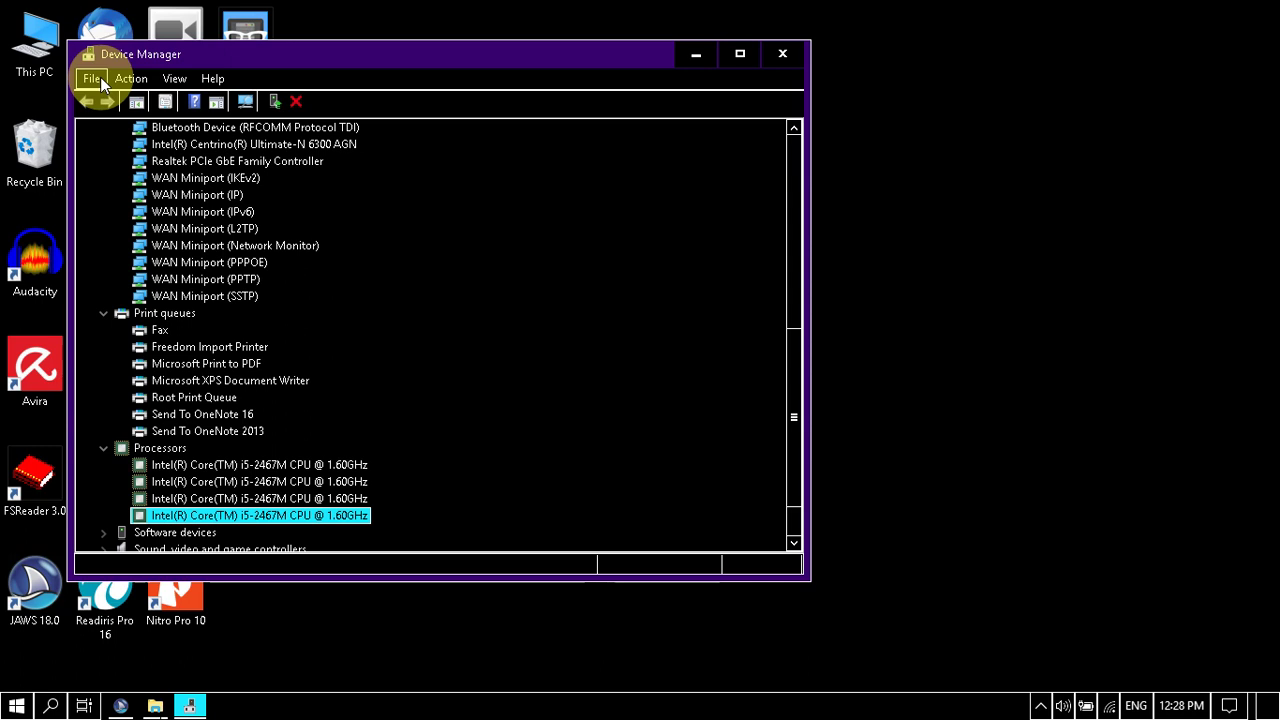
key(Down)
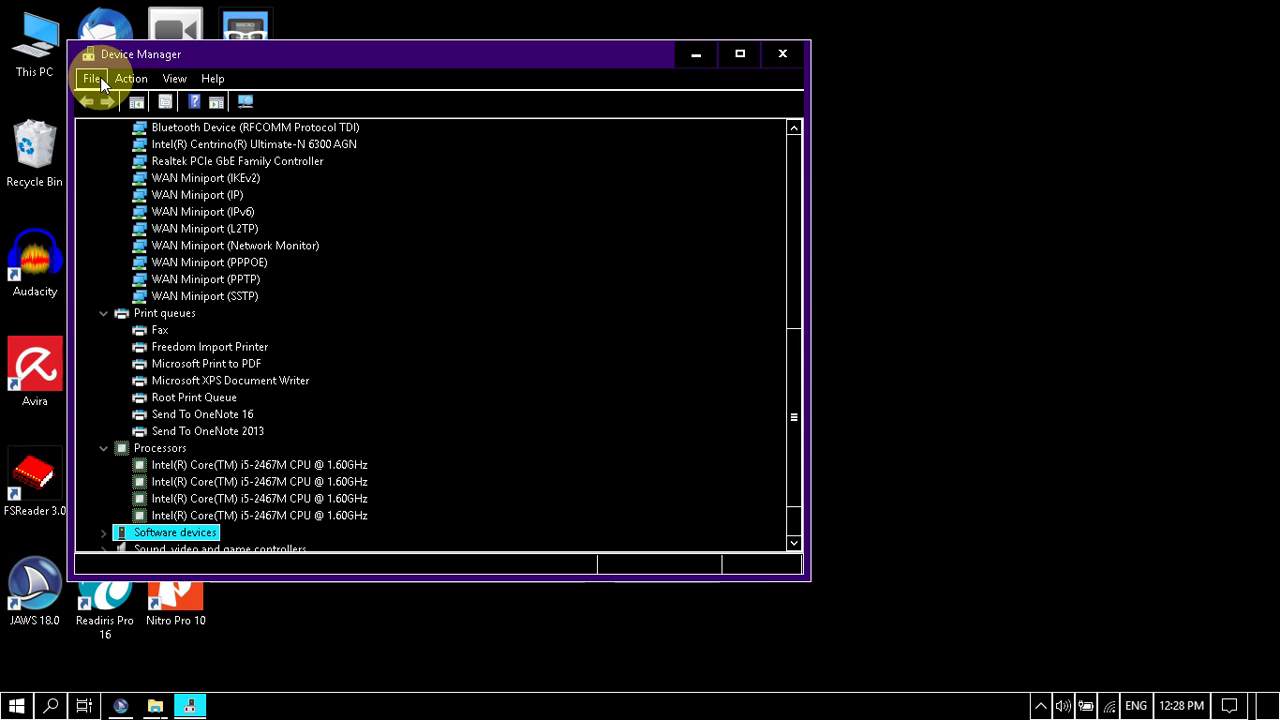
Step: Leave Device Manager for the desktop and start the DirectX Diagnostic Tool by running dxdiag
key(alt+F4)
key(Escape)
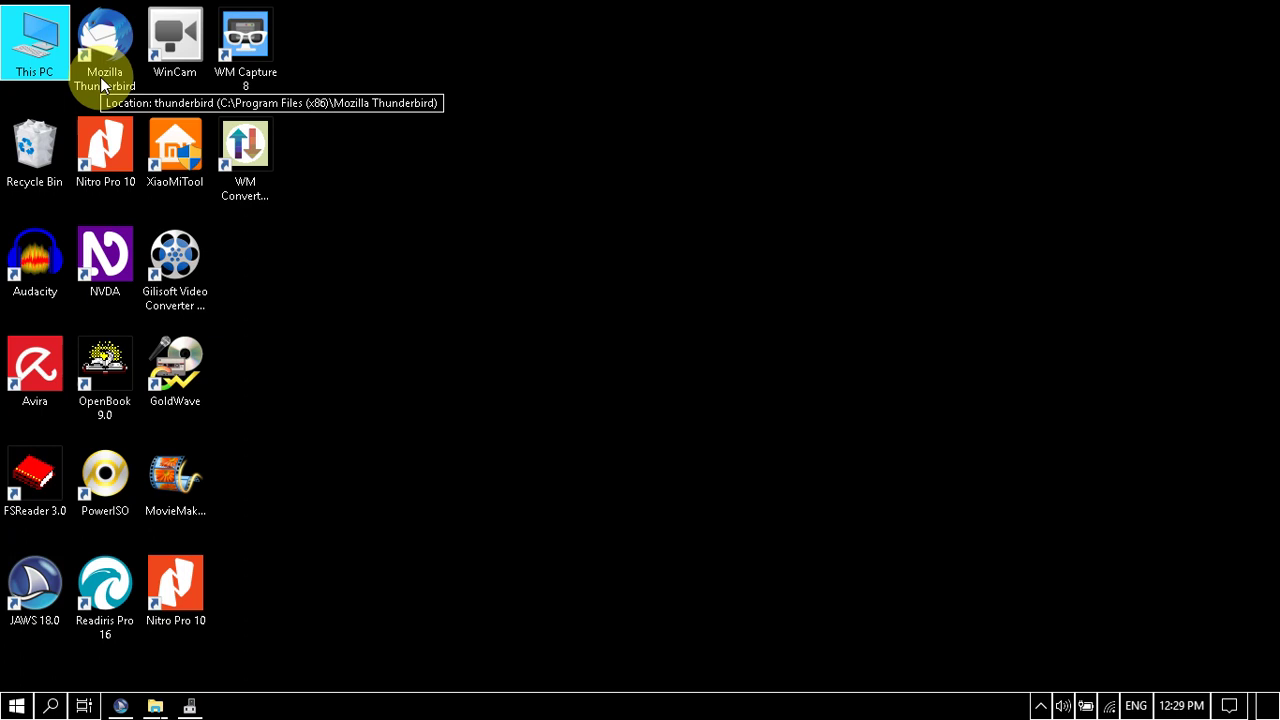
key(super+r)
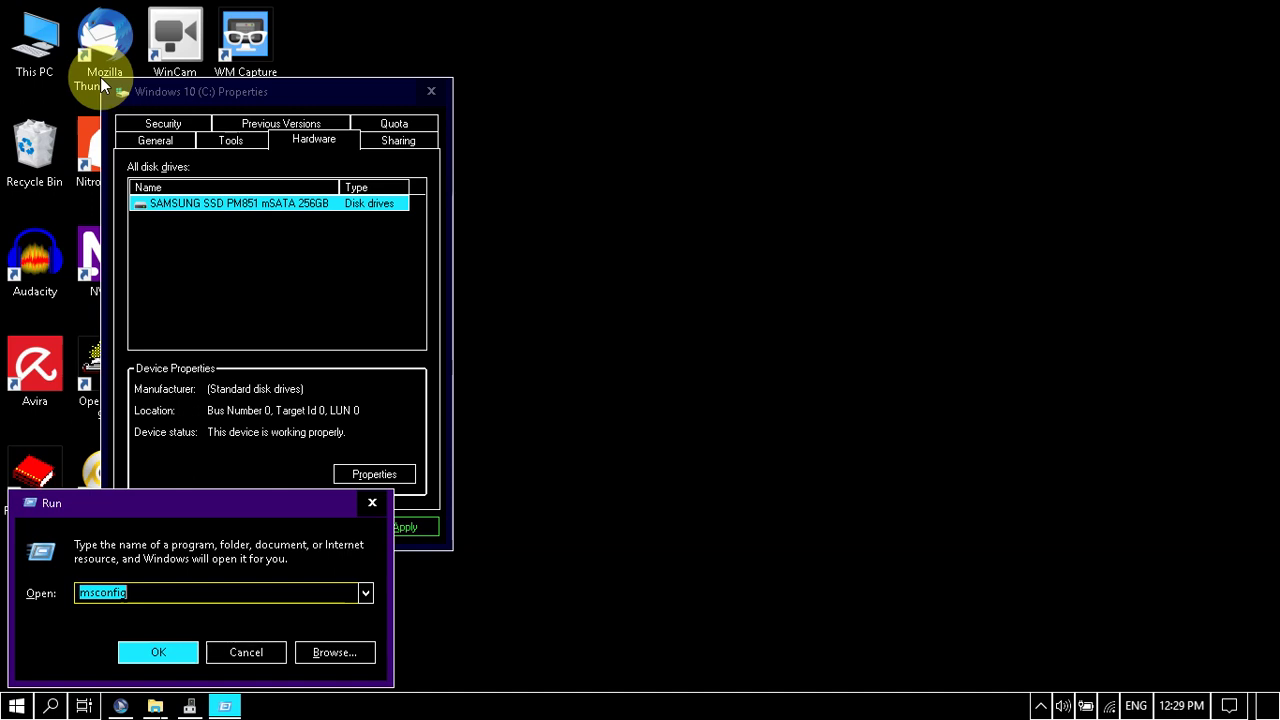
text(d)
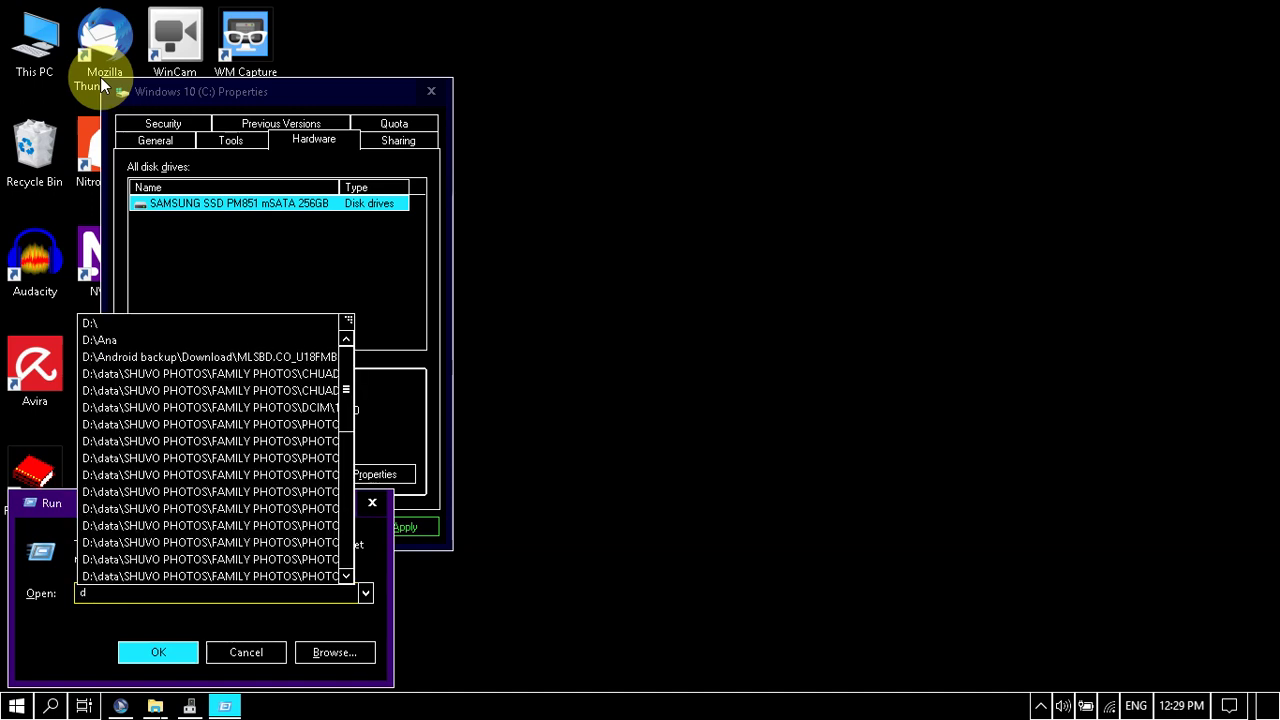
text(xdi)
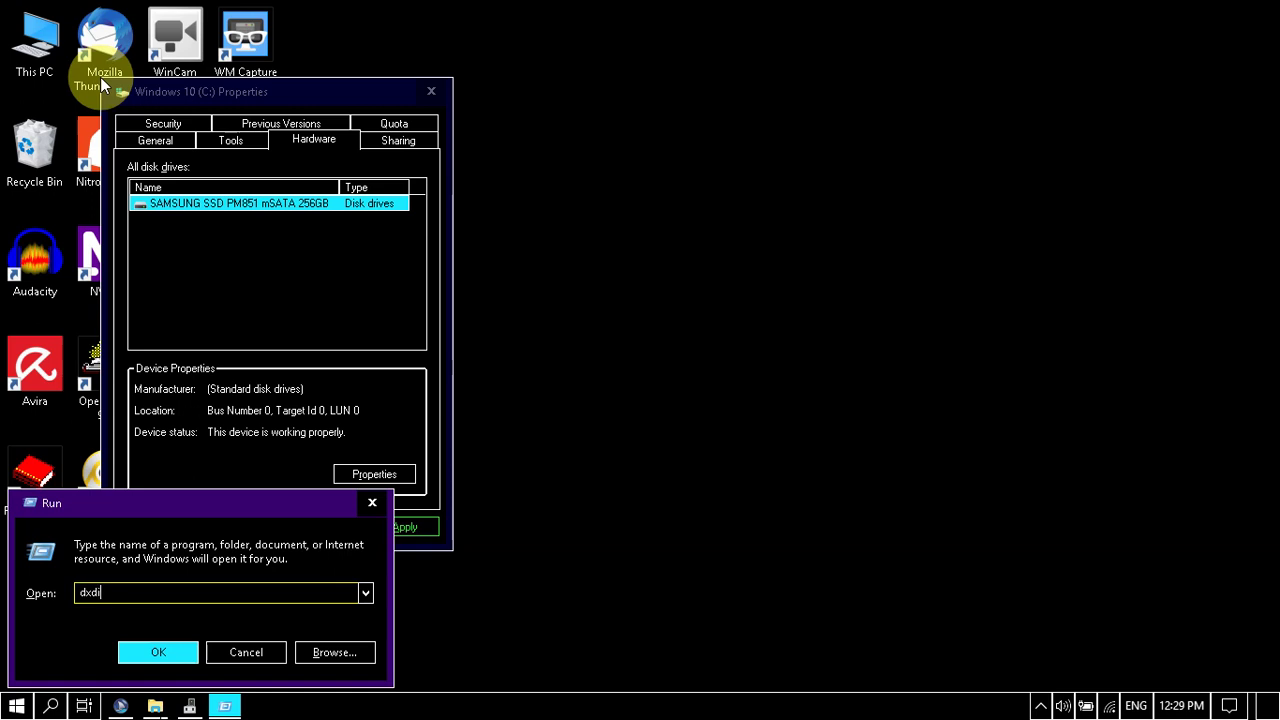
text(ag)
key(Return)
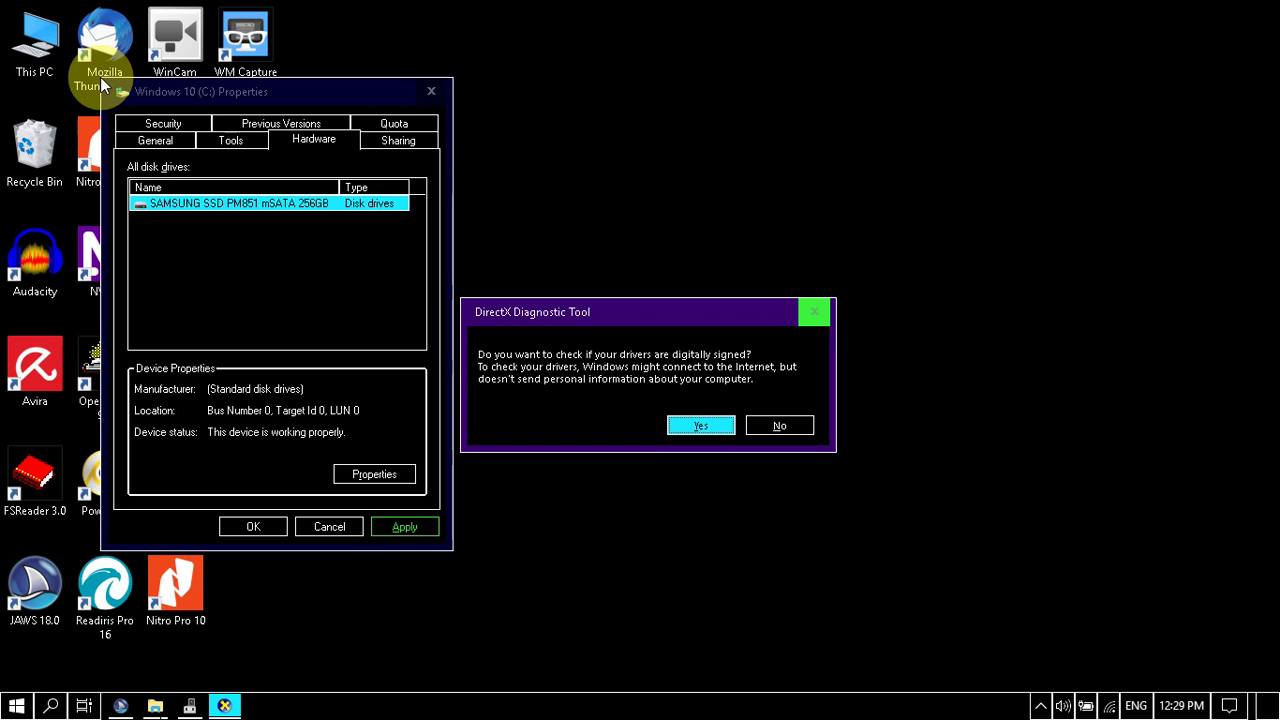
Step: Agree to check whether the drivers are digitally signed and bring the DirectX Diagnostic Tool window to the front
key(Tab)
key(Tab)
key(Return)
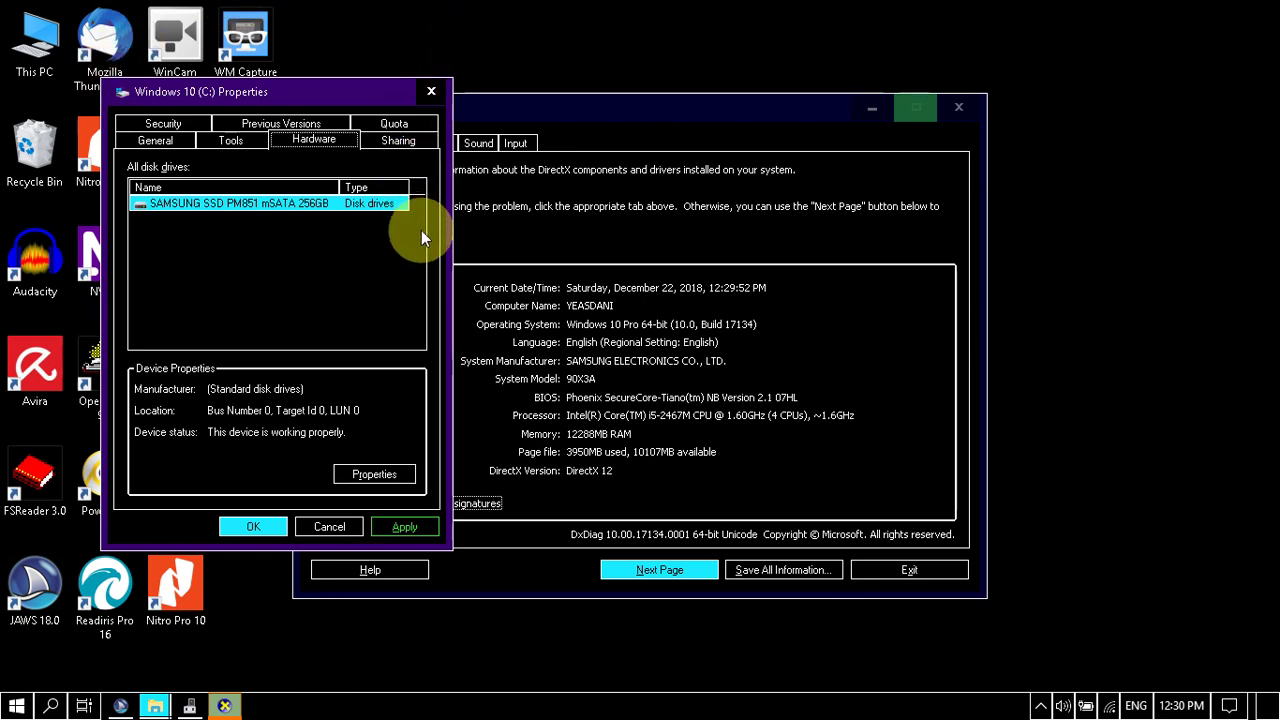
click(460, 243)
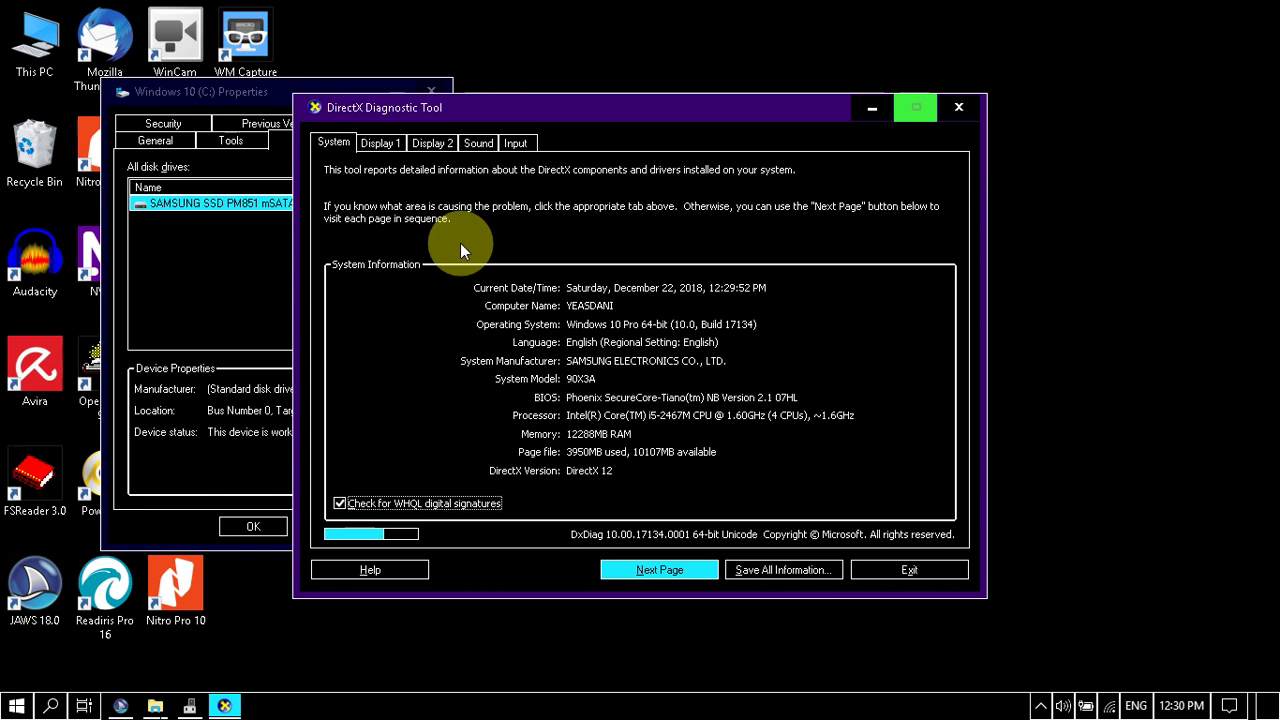
Step: Look at the Display 2 page of the DirectX Diagnostic Tool and return to the Display 1 page
key(shift+Tab)
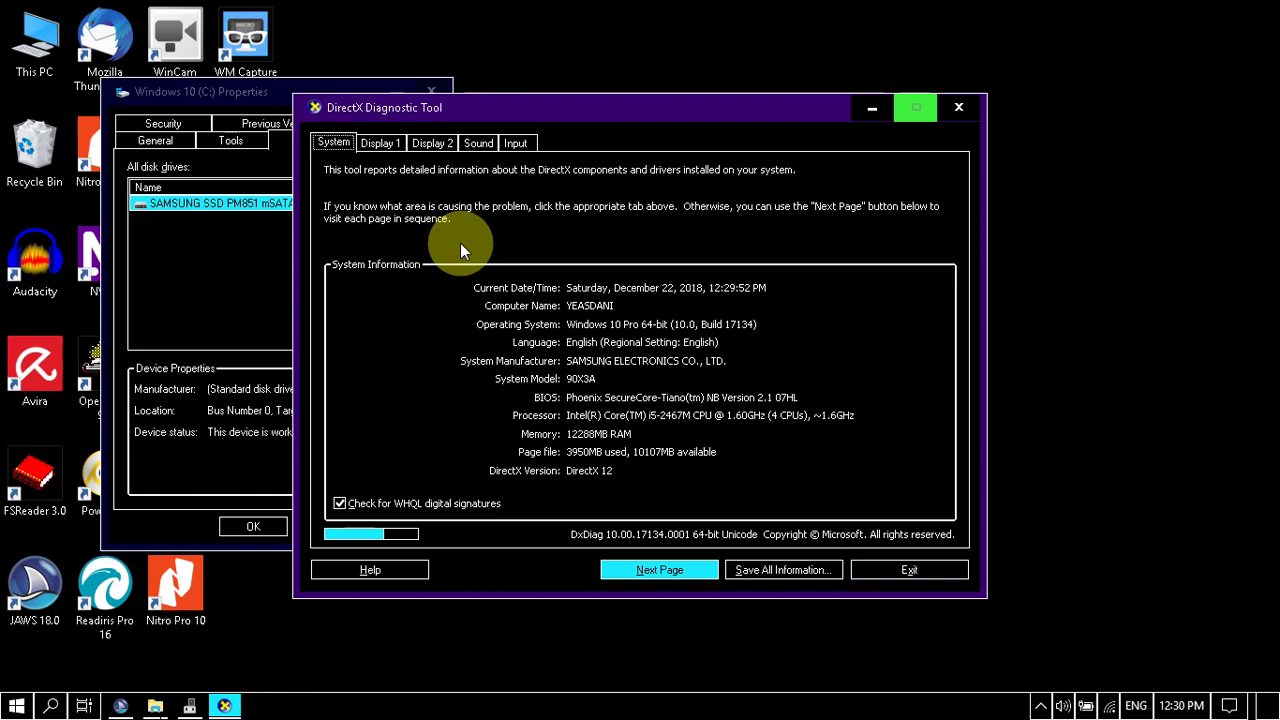
key(Right)
key(Right)
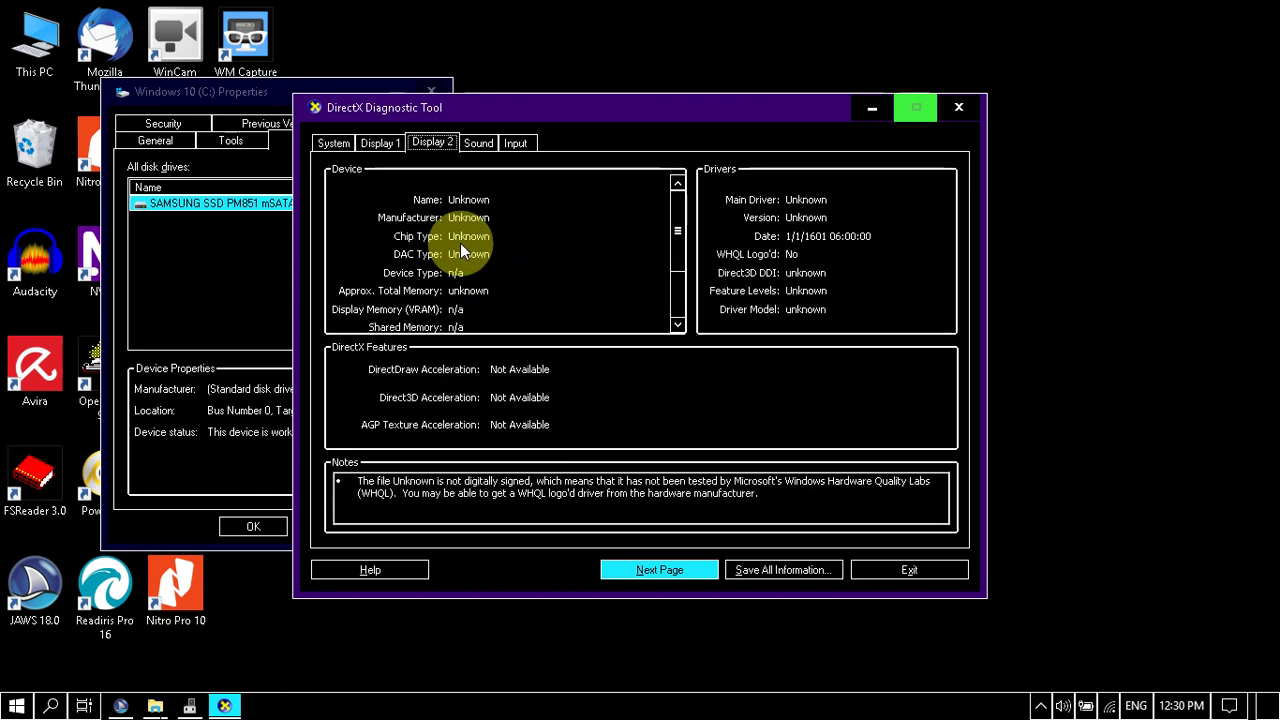
key(Left)
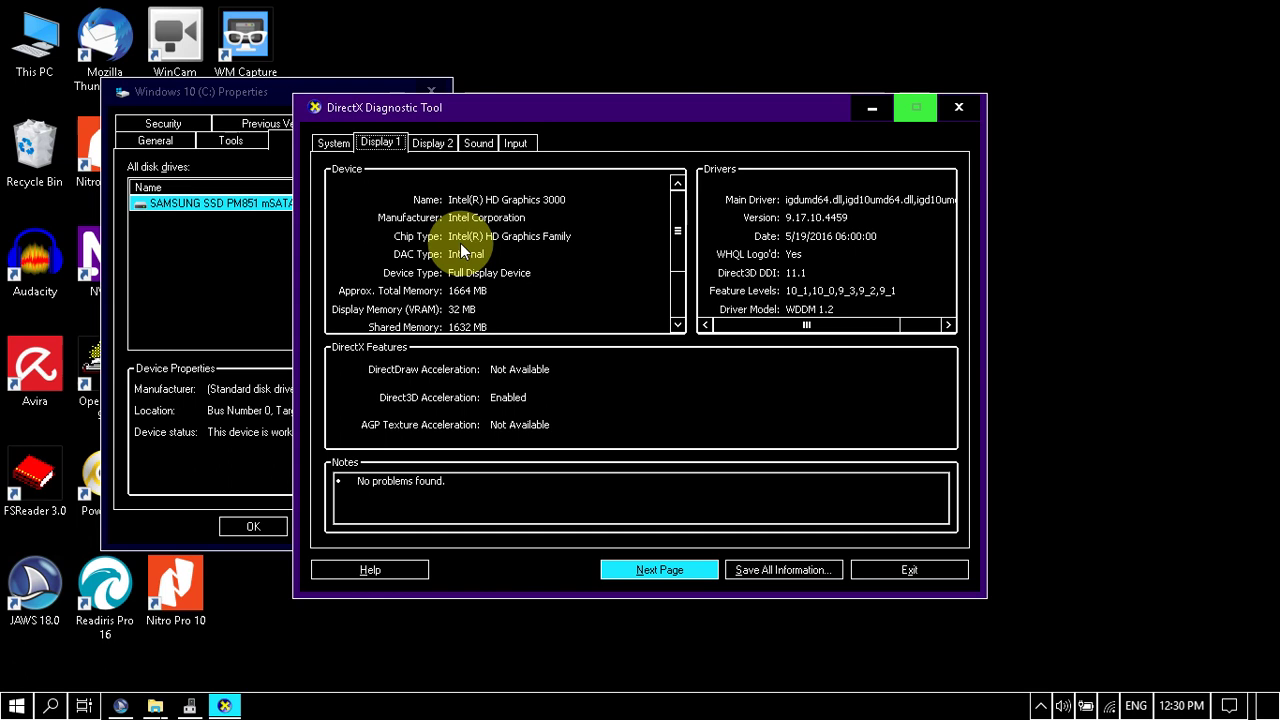
Step: Go through the available controls of the Display 1 page and read its Notes text
key(Tab)
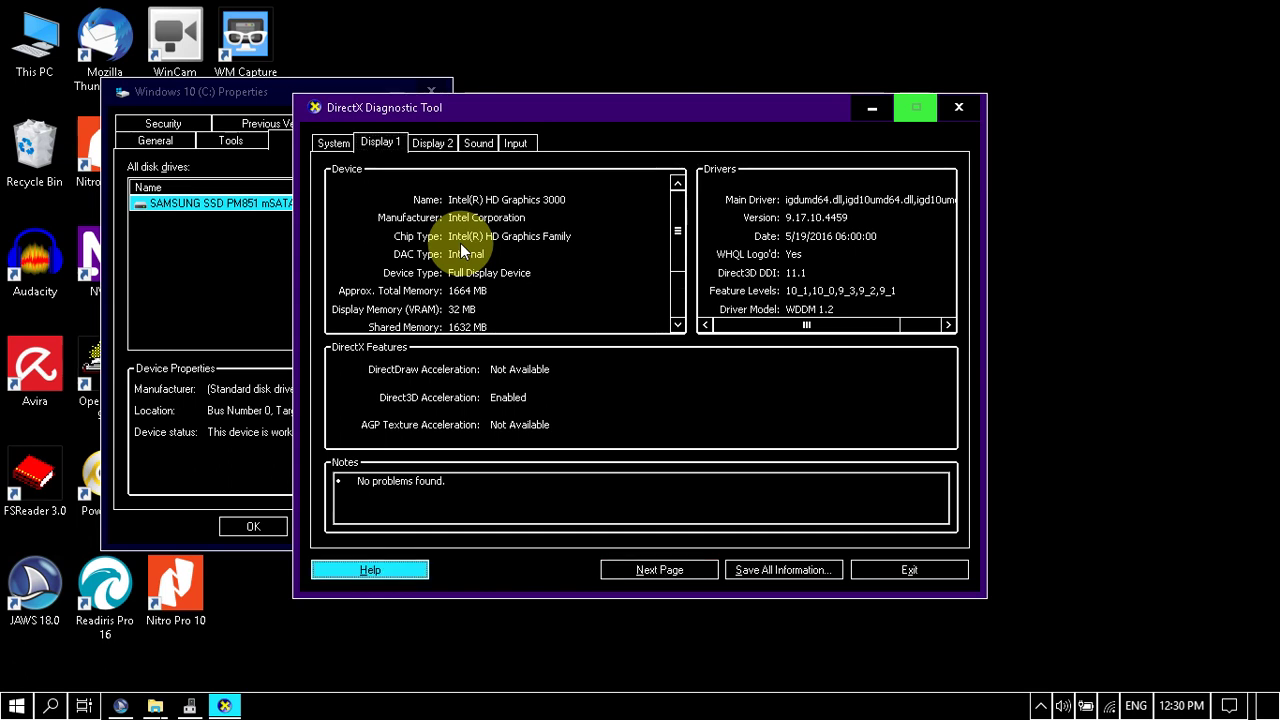
key(Tab)
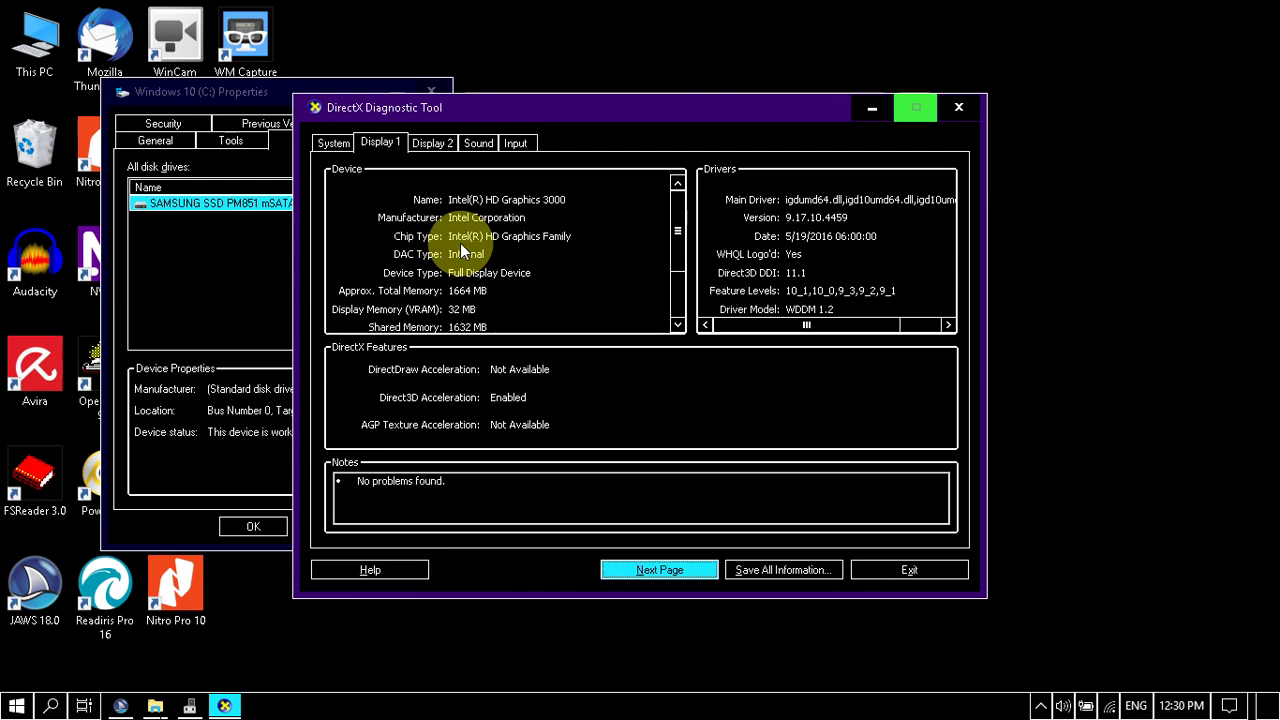
key(Tab)
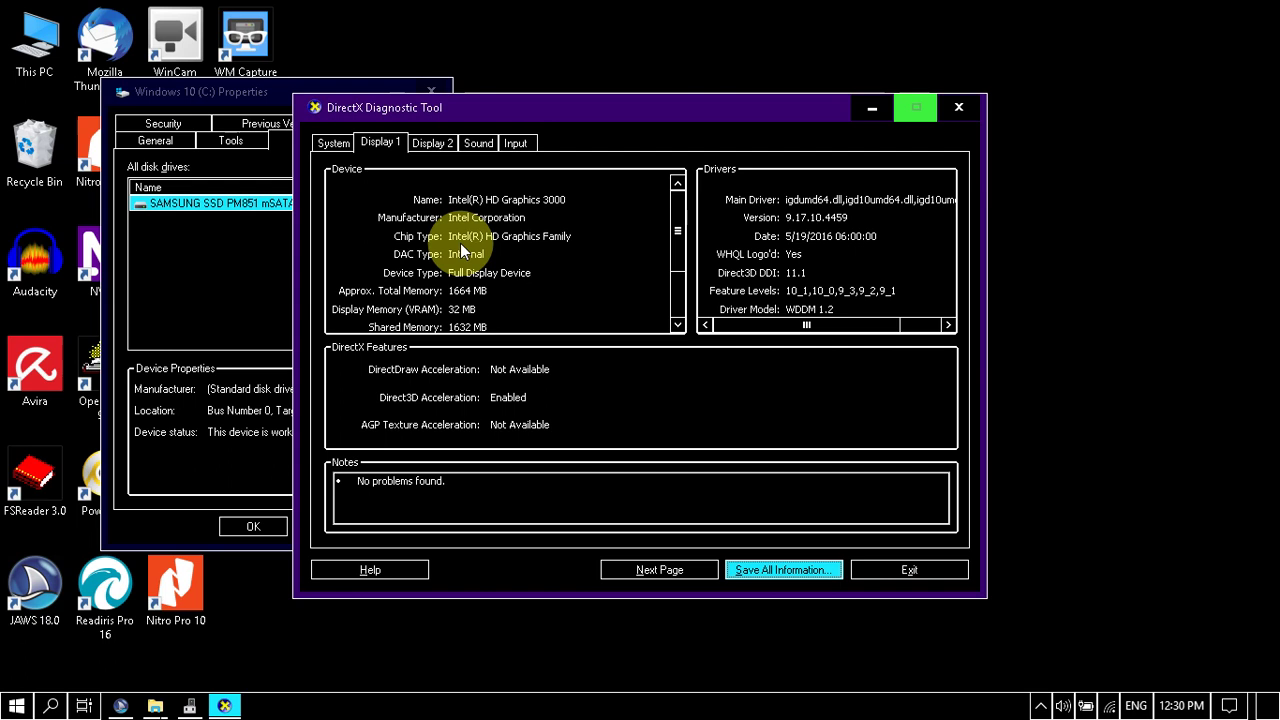
key(Tab)
key(Tab)
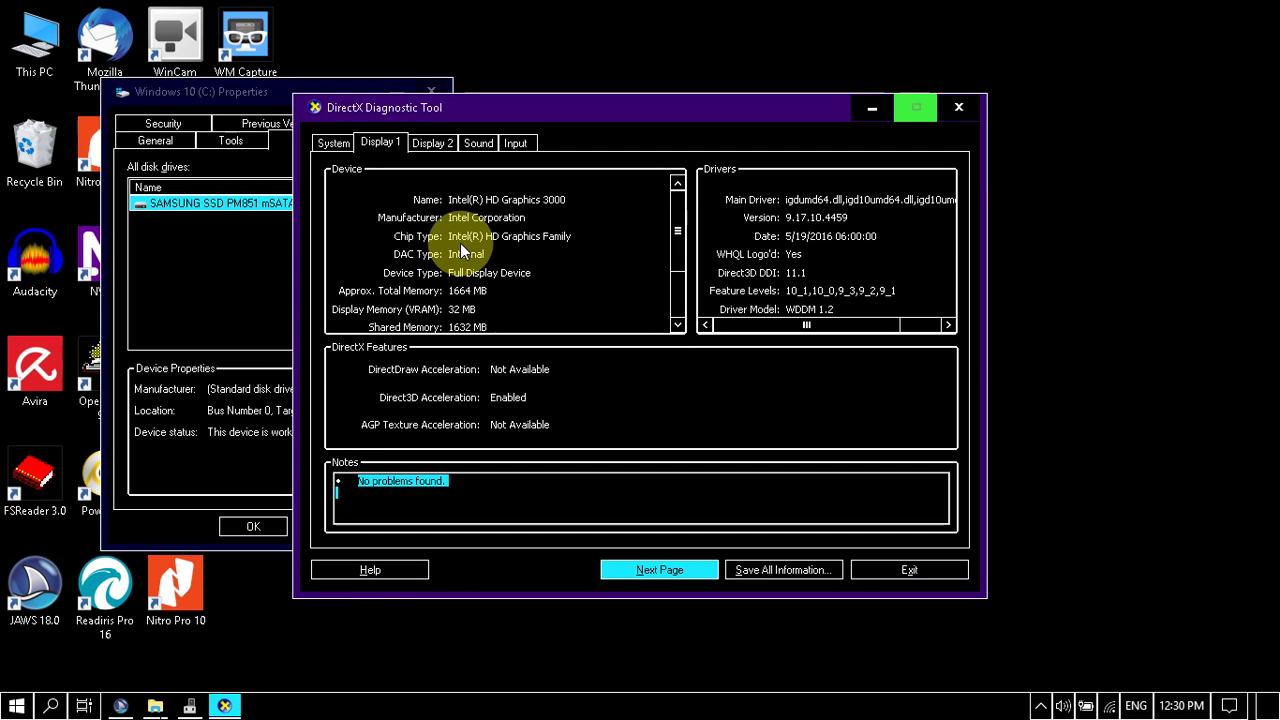
key(Tab)
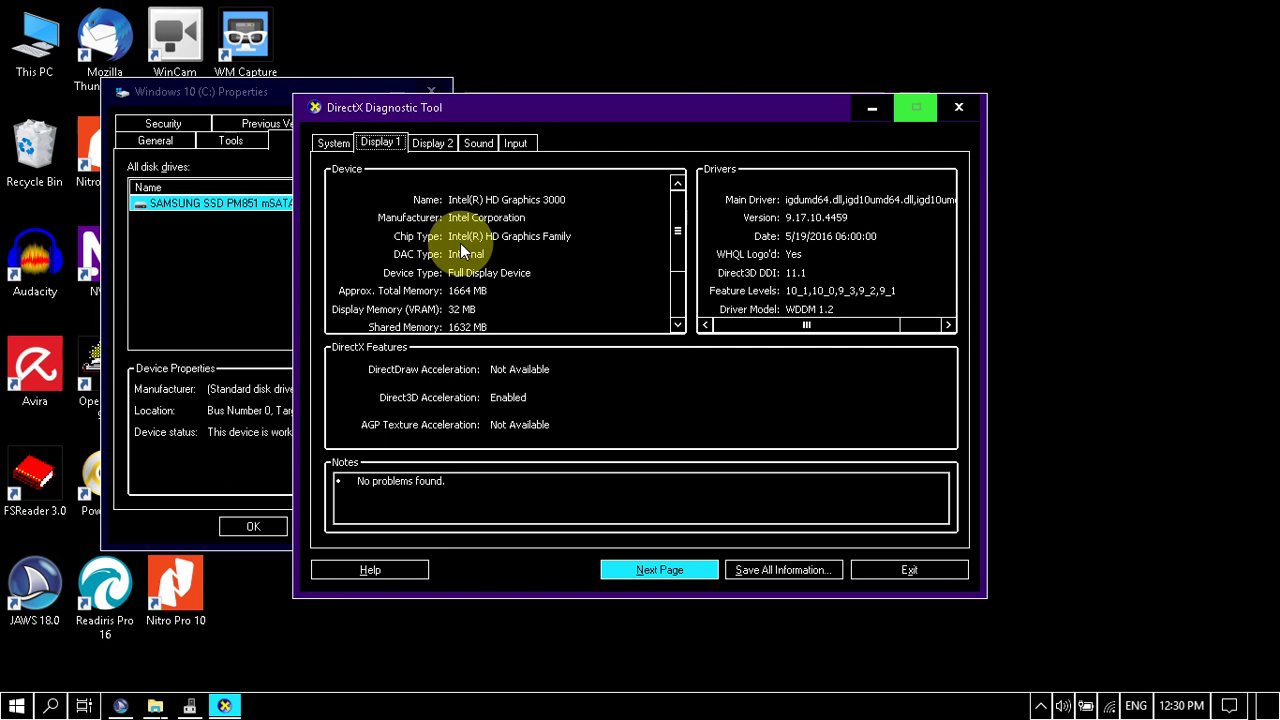
key(Tab)
key(Down)
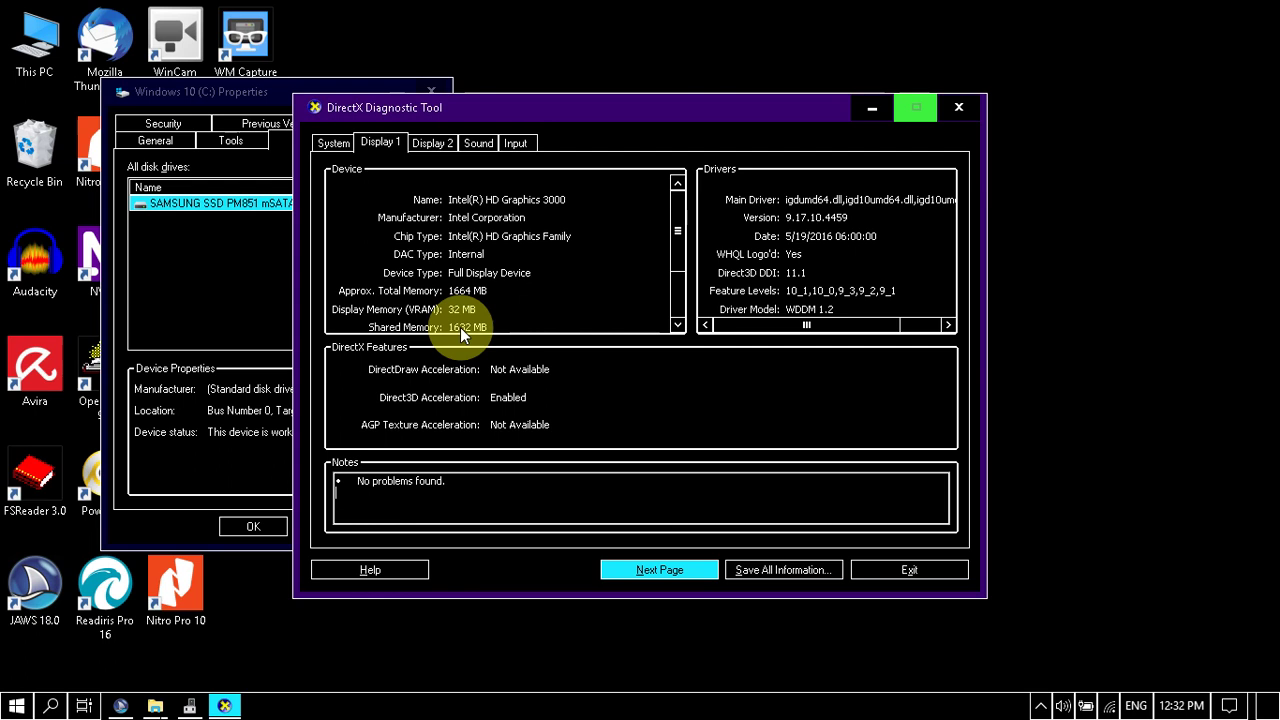
Step: Leave the DirectX Diagnostic Tool for the desktop and launch WinCam
key(alt+F4)
key(alt+F4)
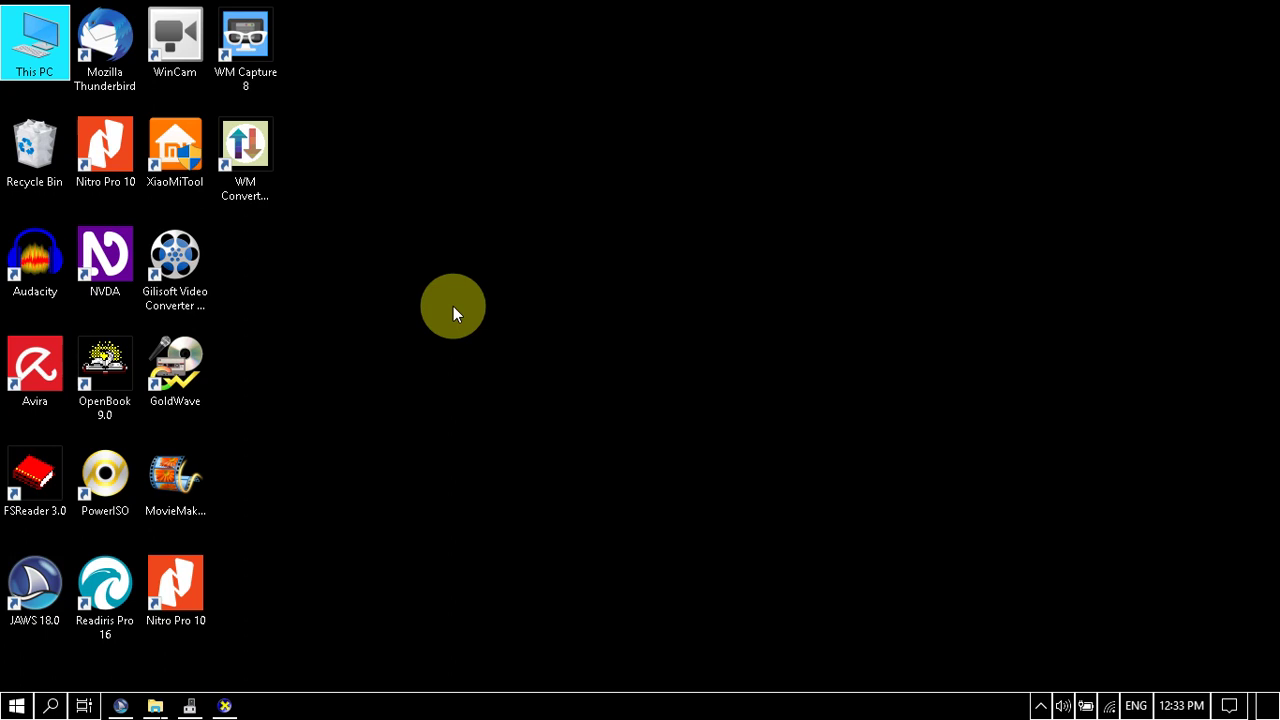
key(w)
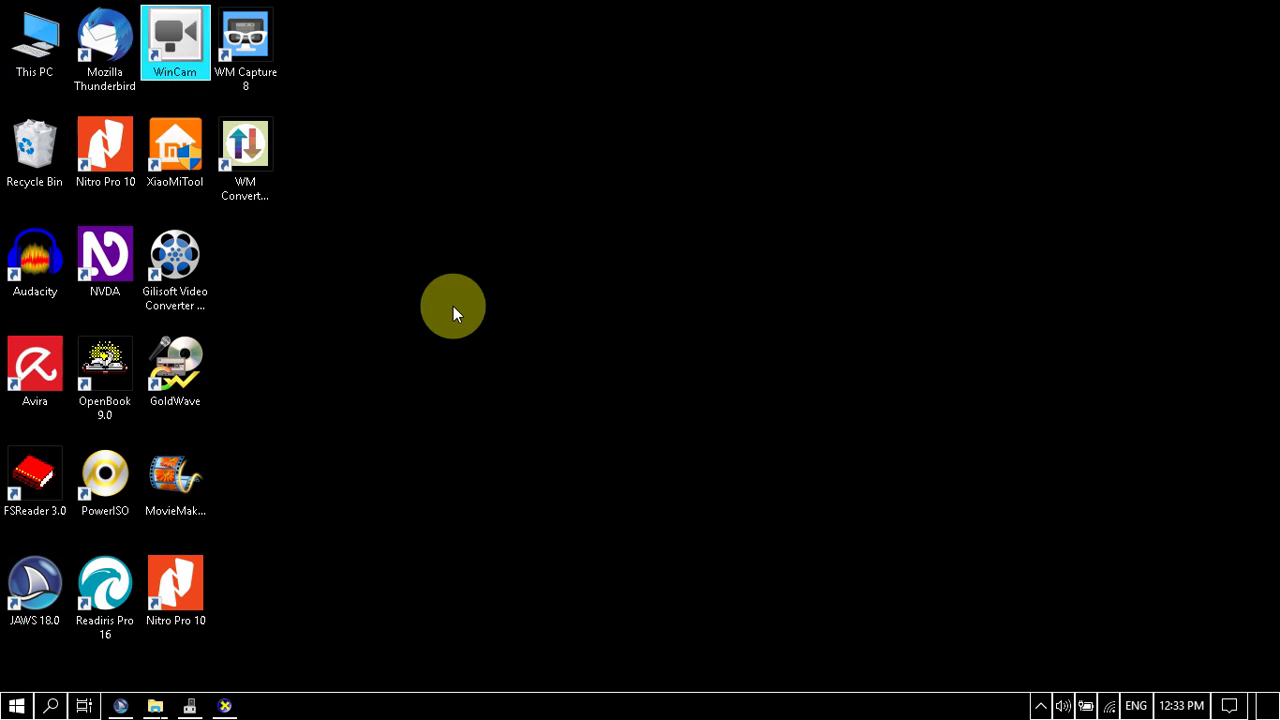
key(Return)
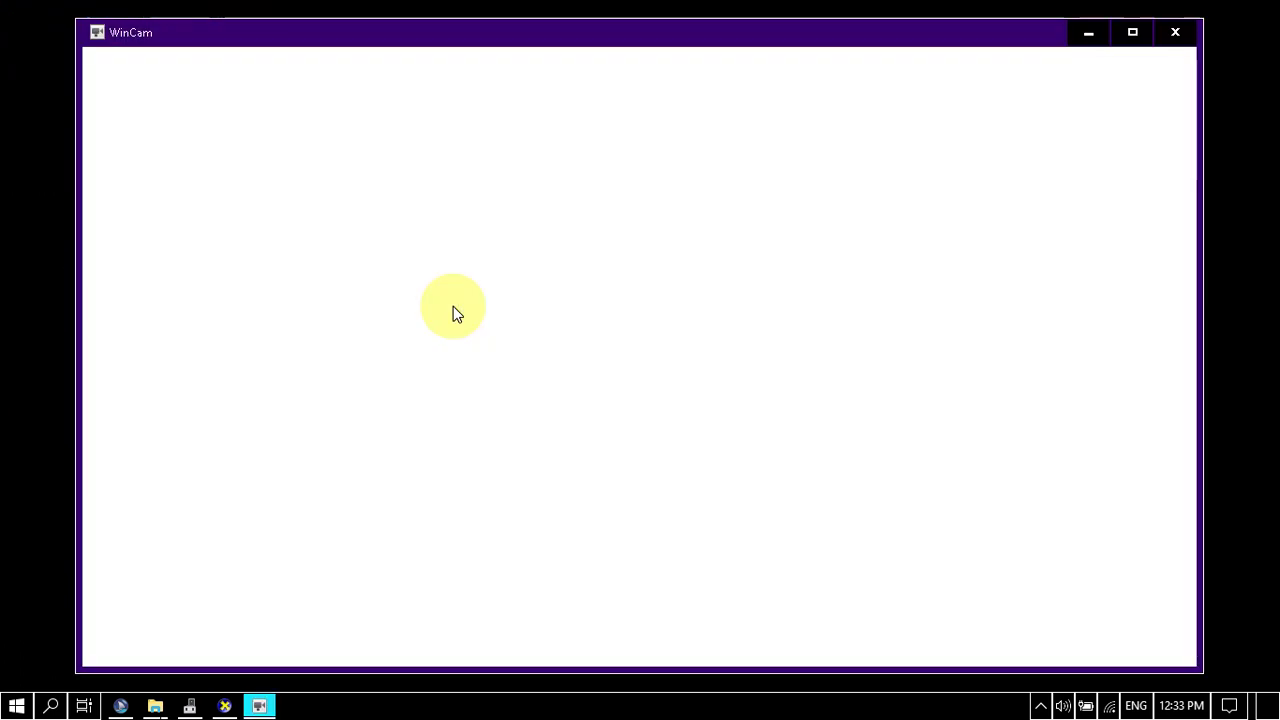